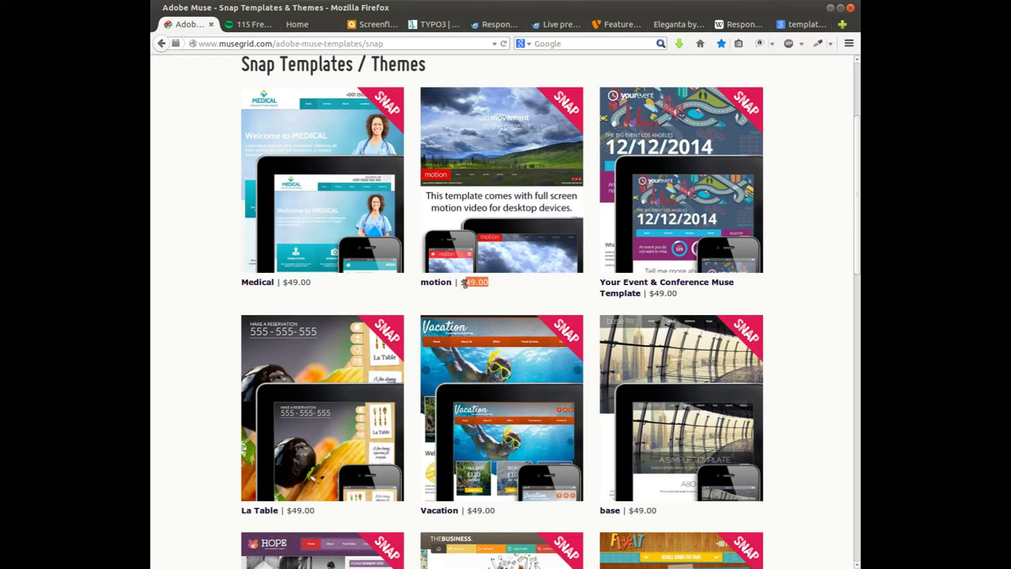
Step: Look through the Snap Templates / Themes listing and its template prices on the musegrid page
scroll(792, 293, down, 6)
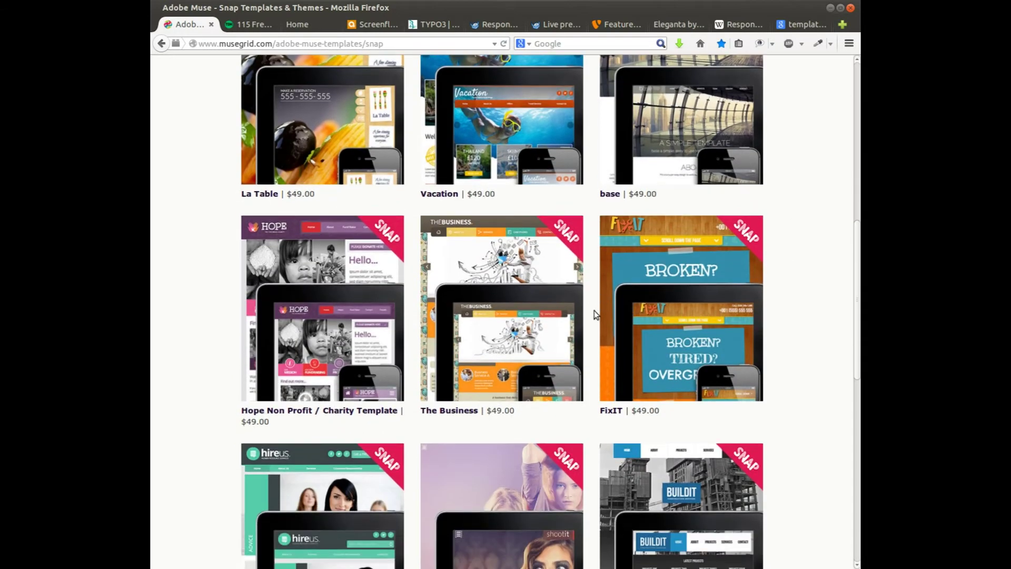
scroll(593, 311, up, 8)
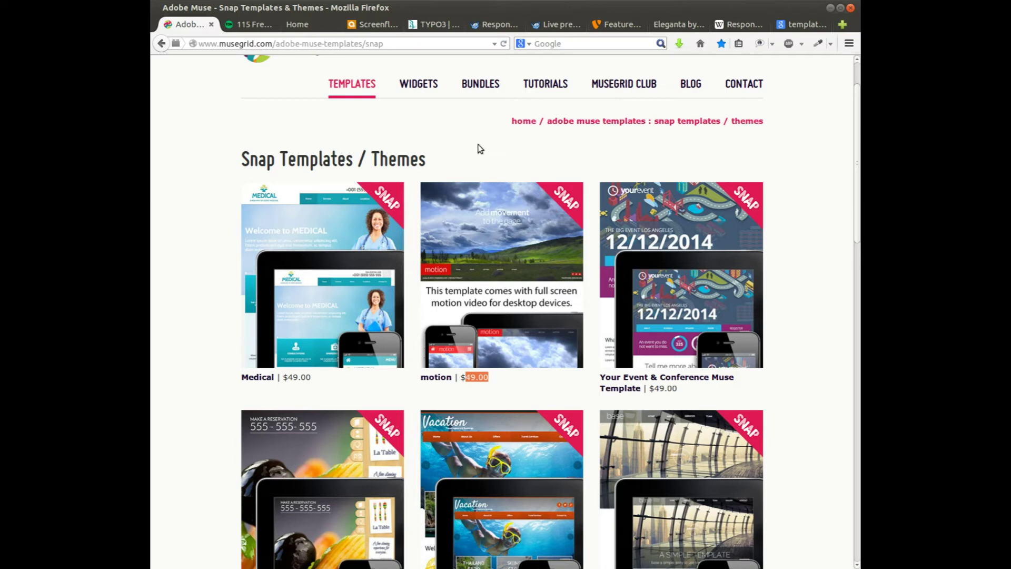
scroll(479, 149, down, 2)
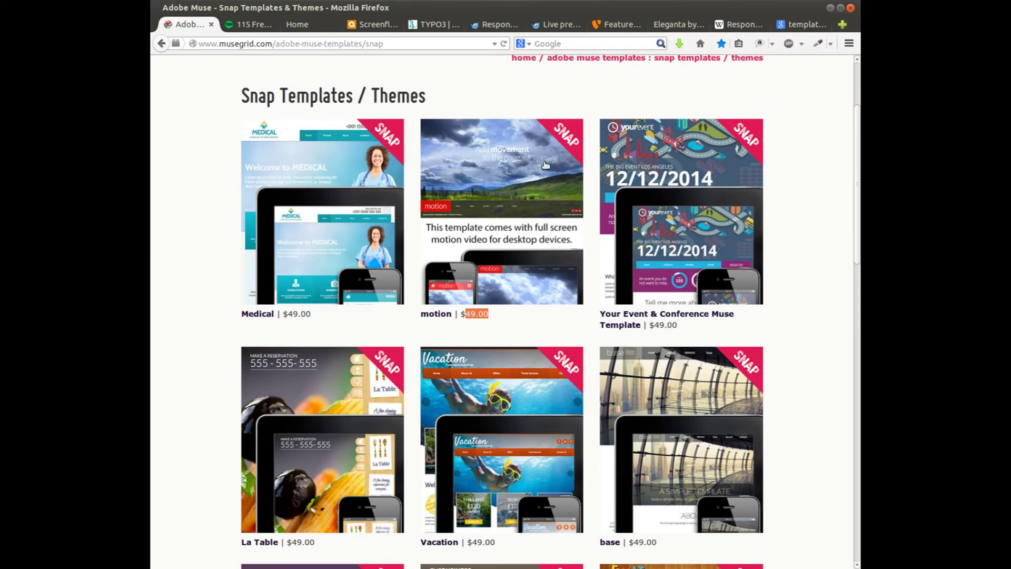
scroll(400, 69, up, 1)
Step: Bring up the Journey travel agency template demo and look over its home page
click(250, 25)
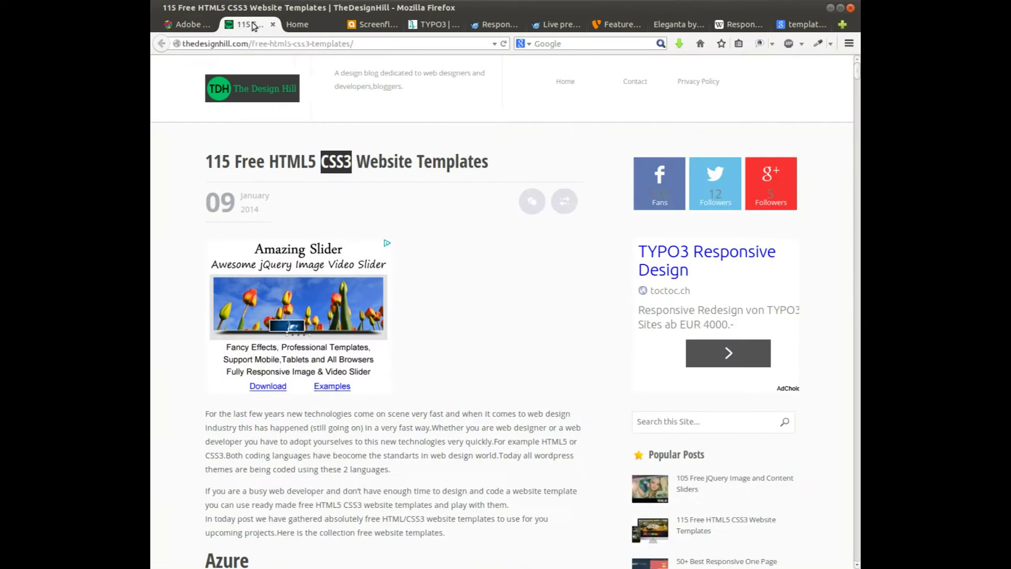
click(314, 25)
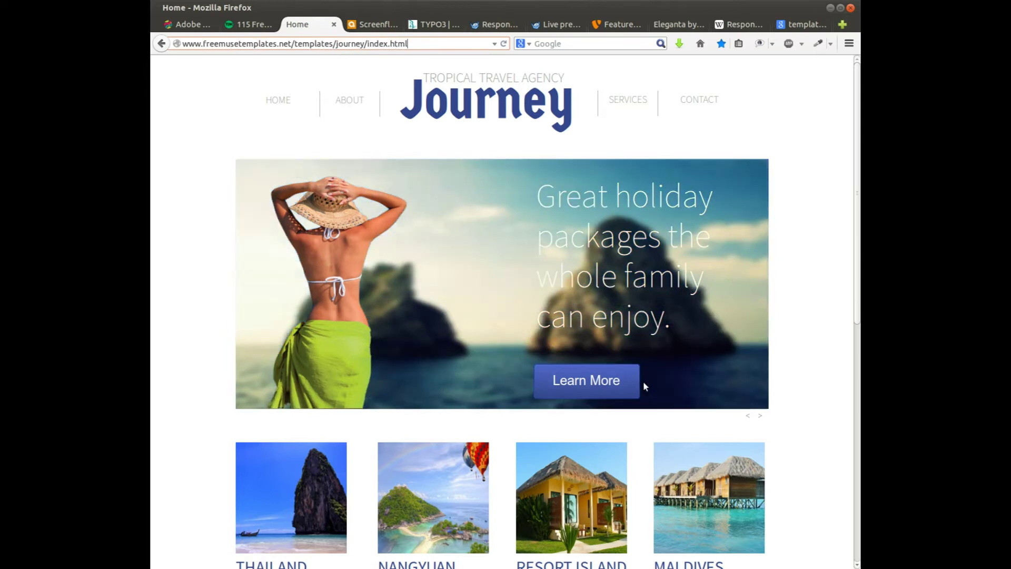
scroll(853, 94, down, 4)
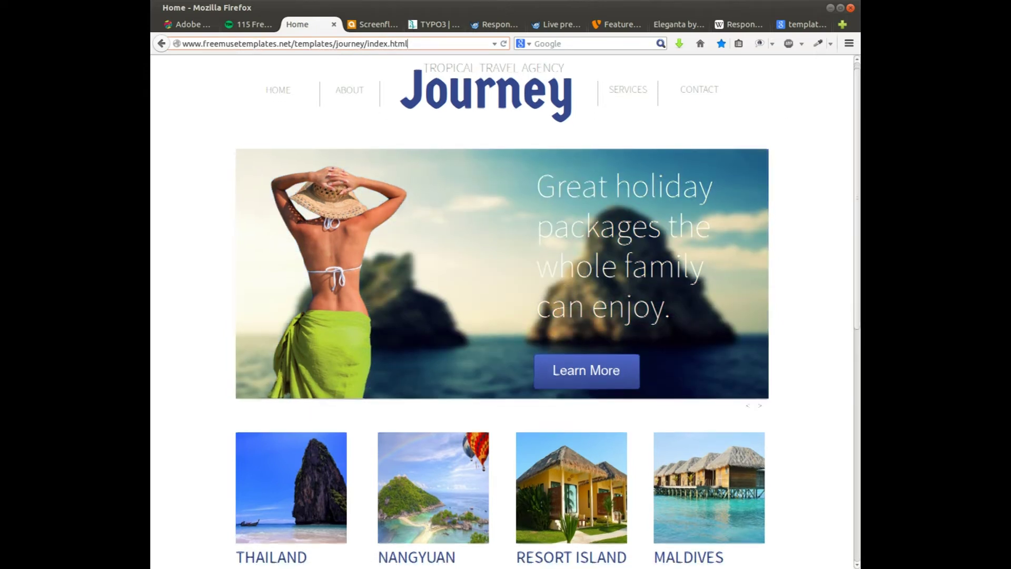
scroll(853, 79, up, 5)
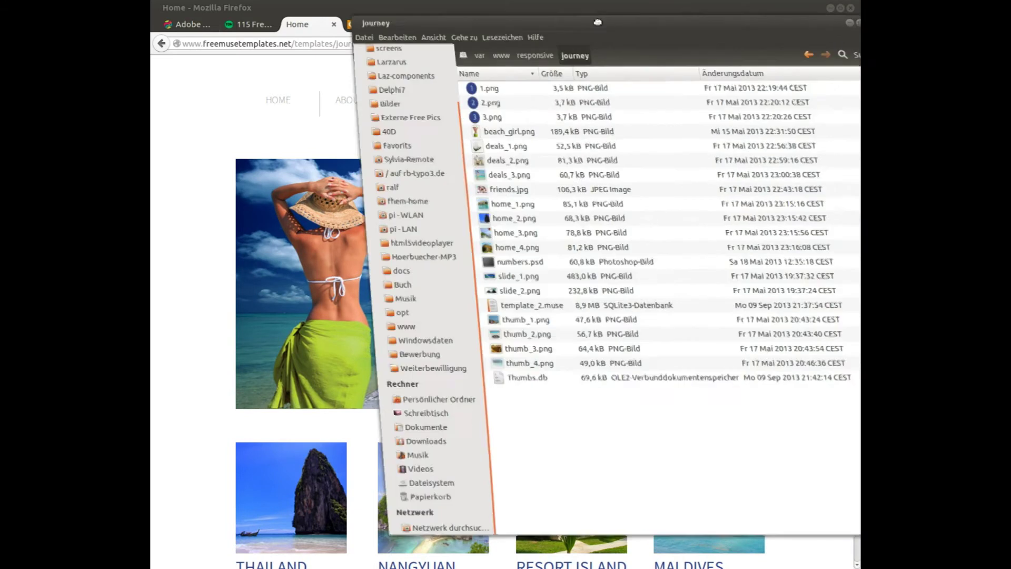
Step: Switch to the file manager's journey folder and go through its image files, including 1.png, beach_girl.png, friends.jpg, numbers.psd and thumb_4.png
drag(669, 24, 523, 167)
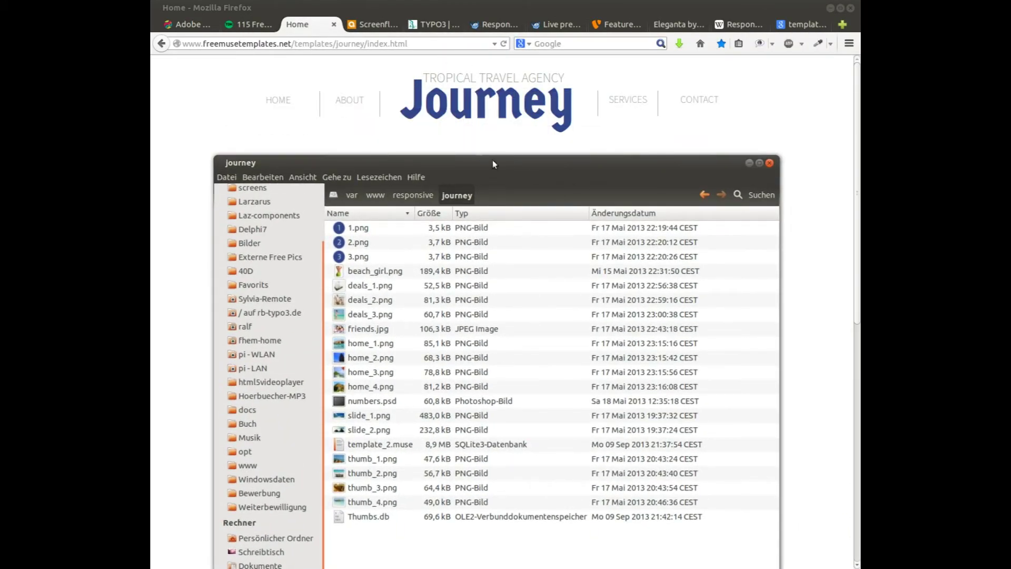
drag(503, 169, 527, 68)
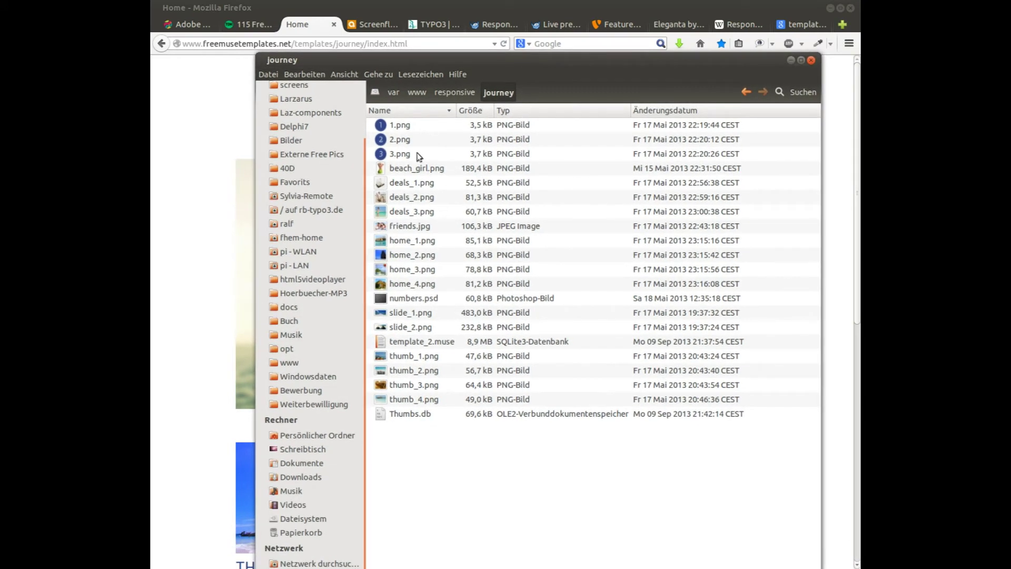
click(406, 126)
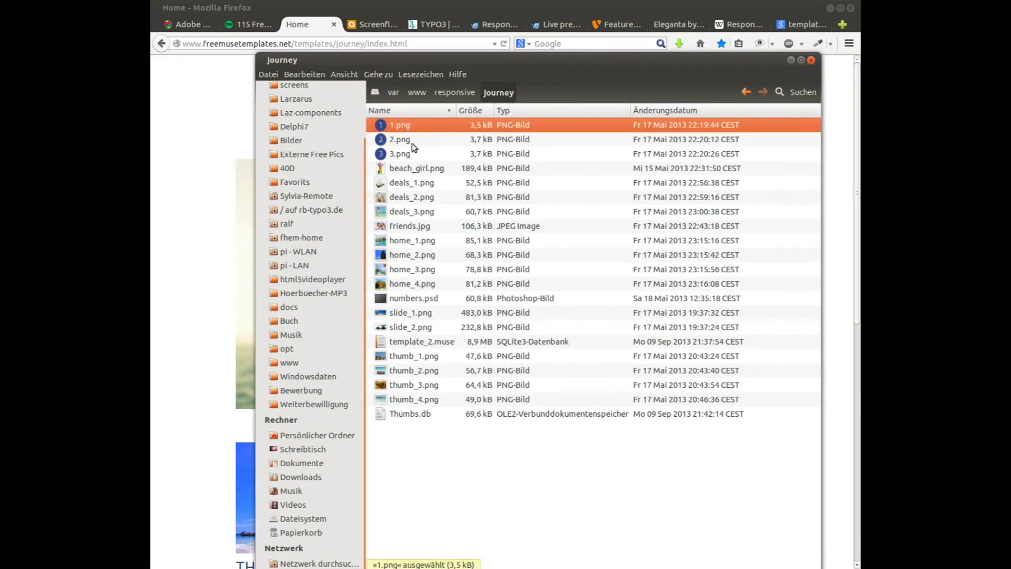
click(459, 168)
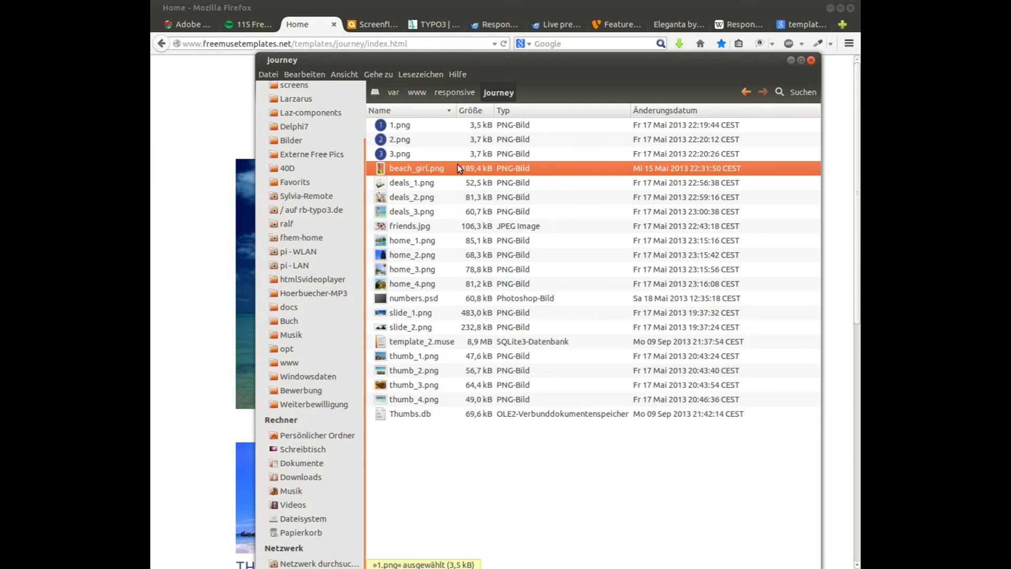
click(429, 229)
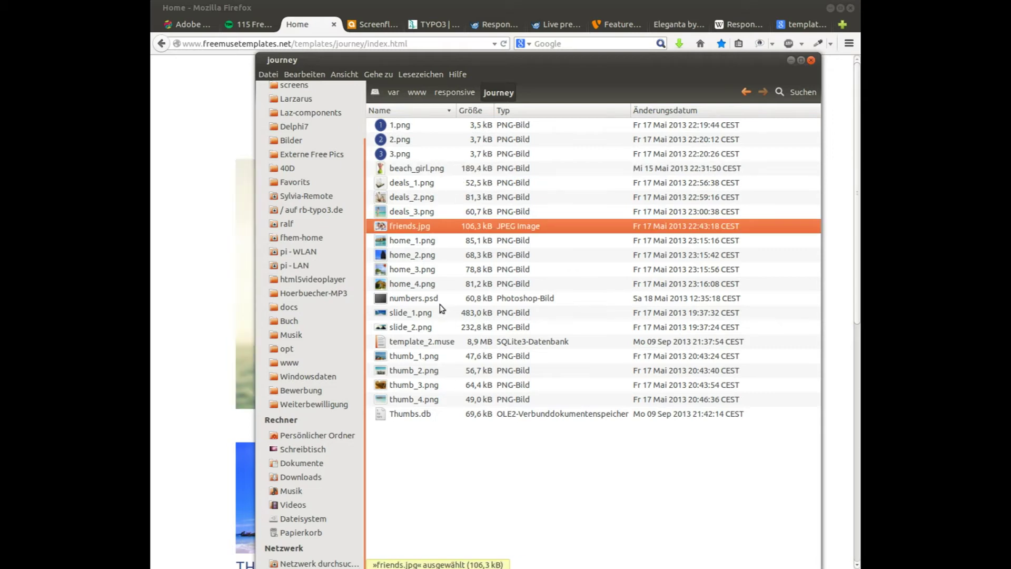
click(418, 299)
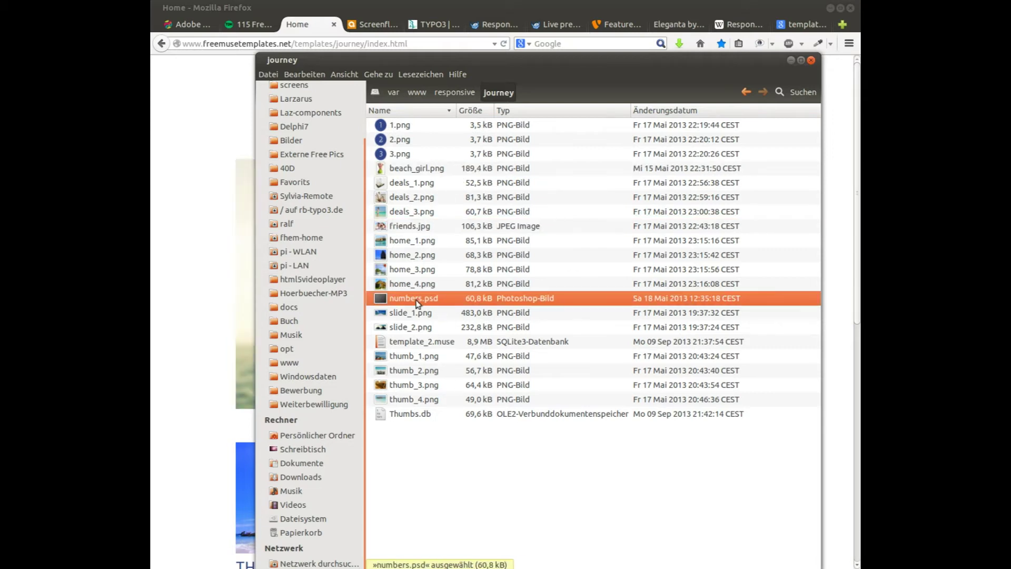
click(432, 398)
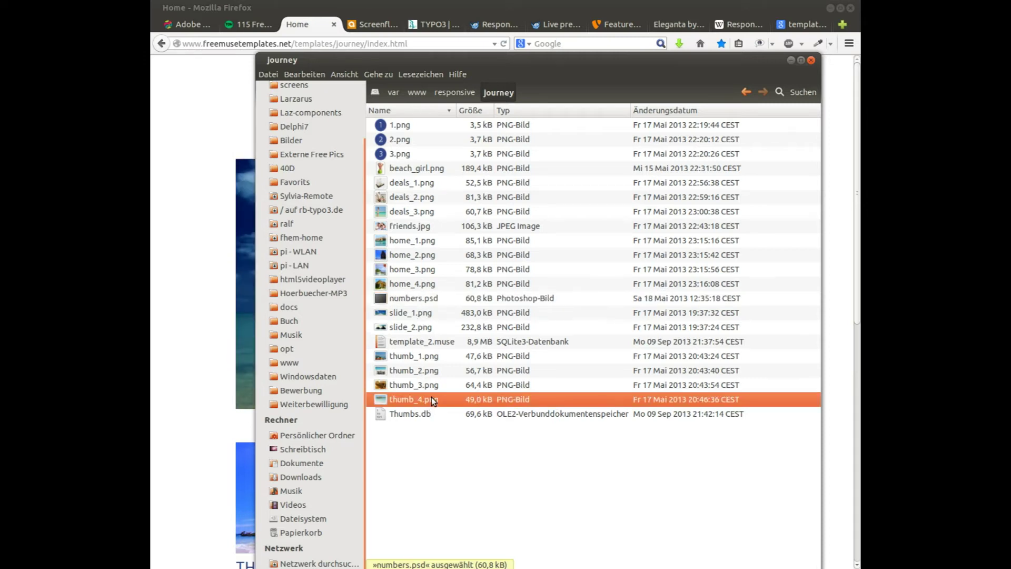
Step: Examine the template_2.muse file in the journey folder alongside the Journey demo page, leaving the file selected
click(443, 342)
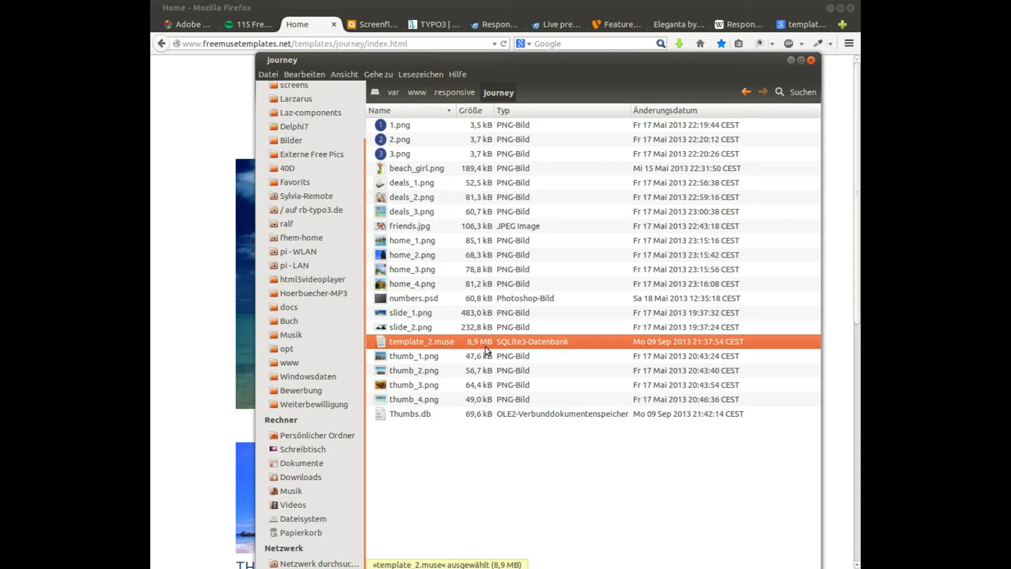
drag(523, 62, 511, 44)
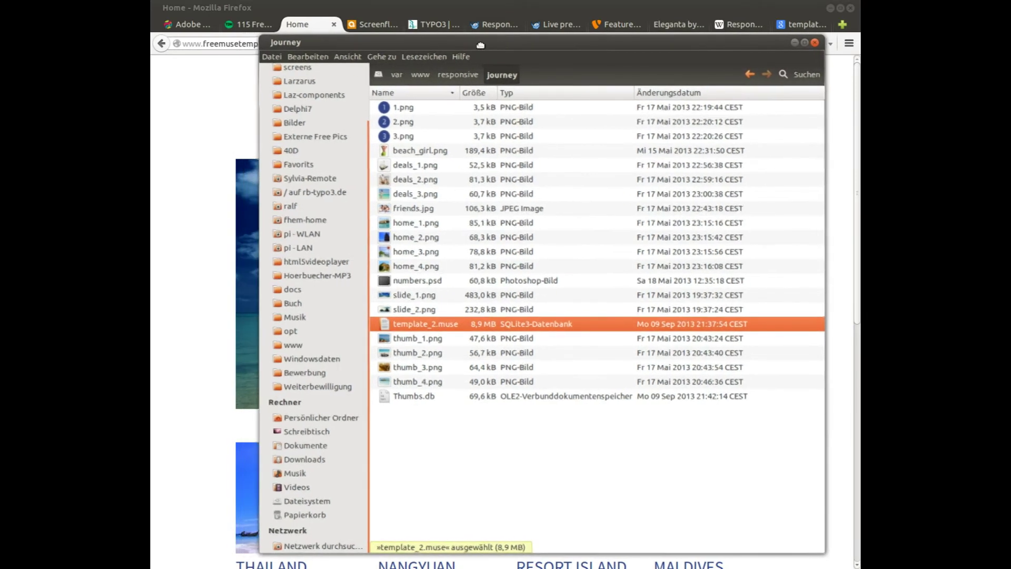
click(199, 129)
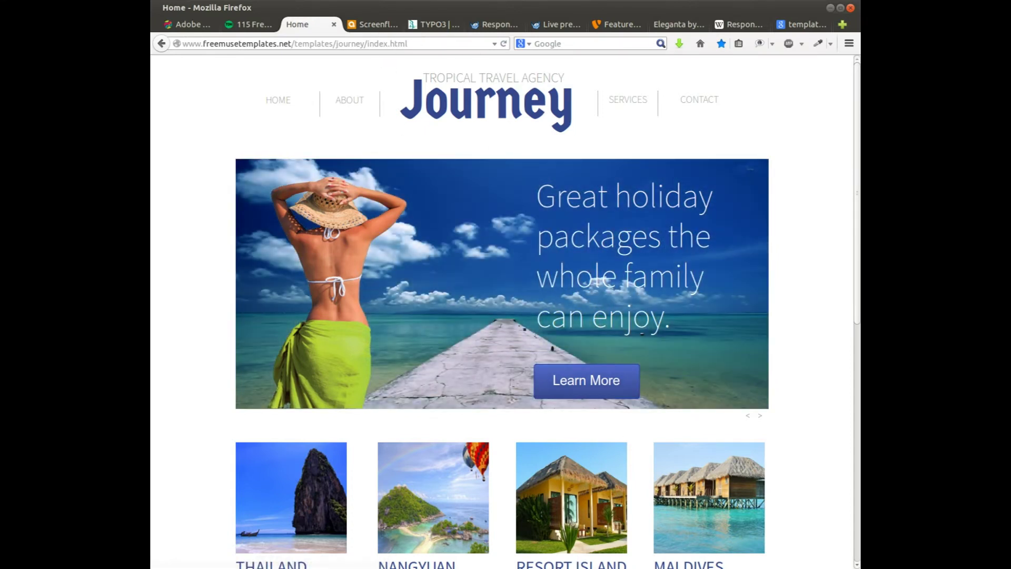
key(alt+Tab)
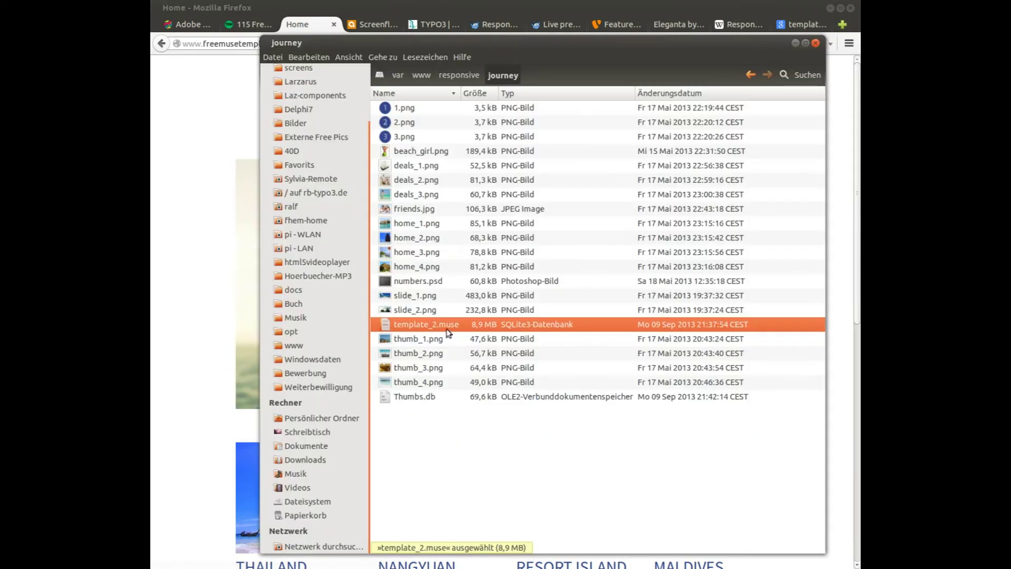
click(432, 352)
click(445, 323)
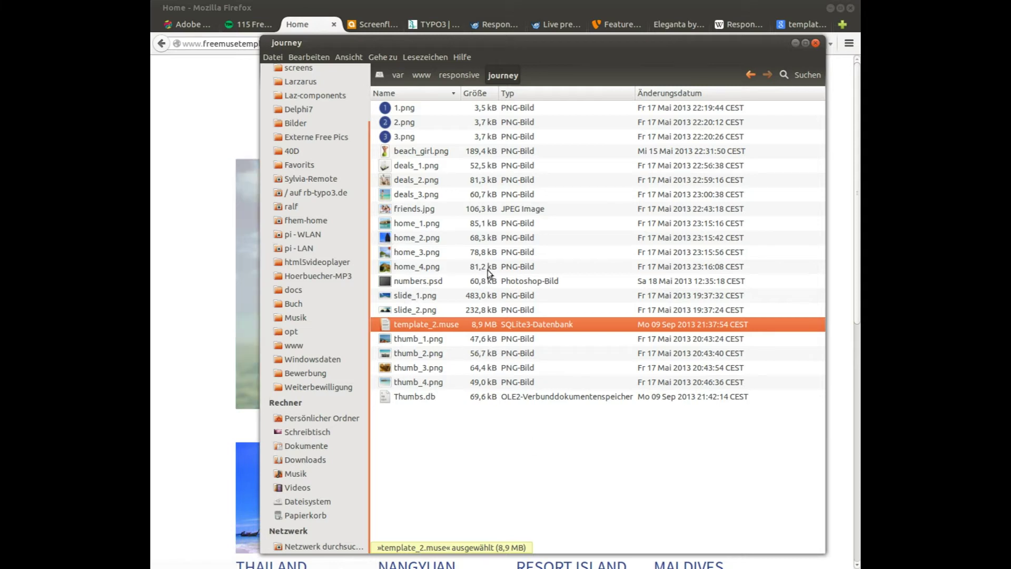
drag(536, 47, 542, 32)
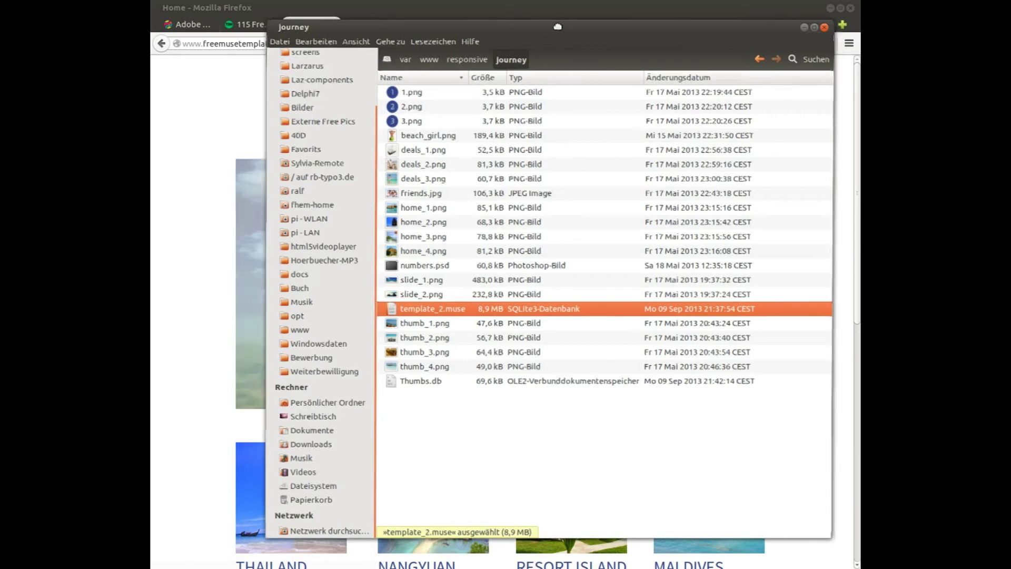
drag(544, 37, 540, 32)
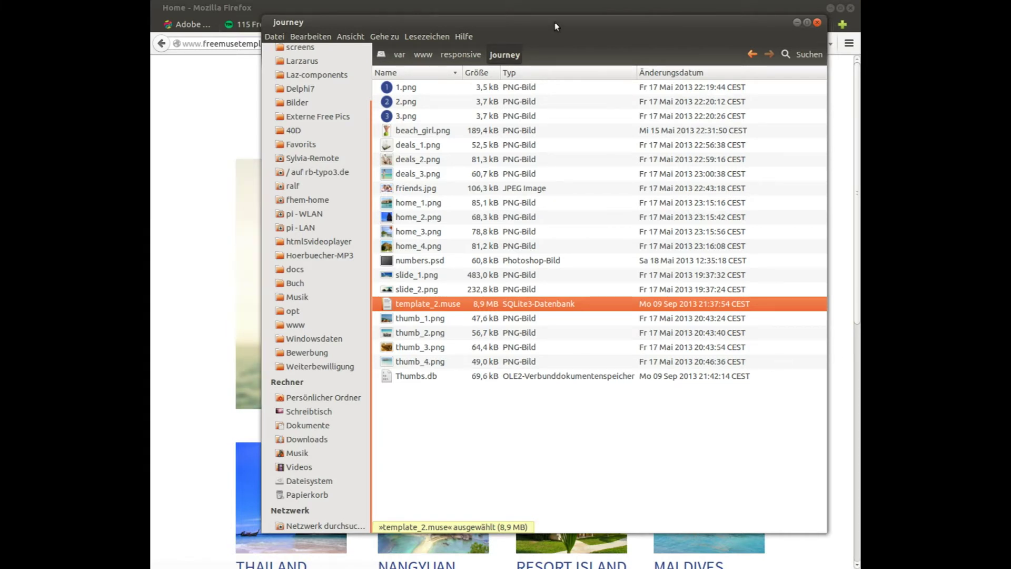
mouse_move(556, 21)
mouse_down()
mouse_move(548, 12)
mouse_move(547, 27)
mouse_up()
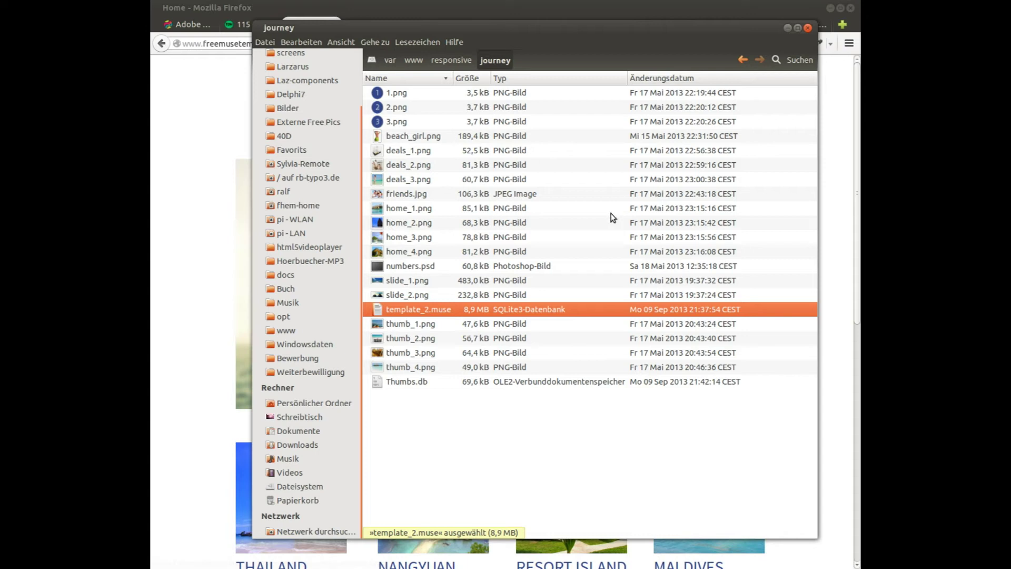
Step: Go up to the responsive folder and open the eleganta folder to view its files
click(450, 61)
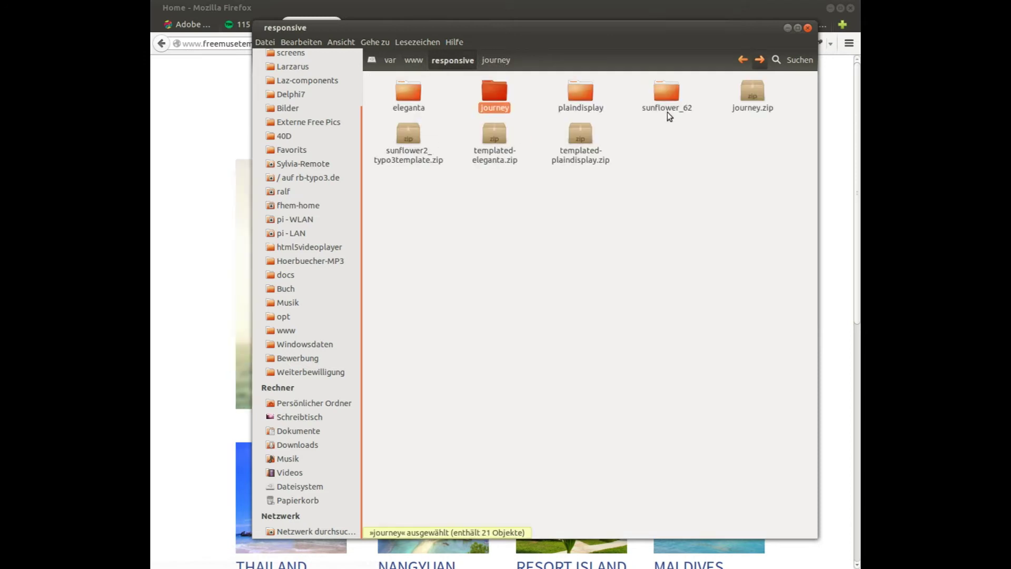
double_click(407, 95)
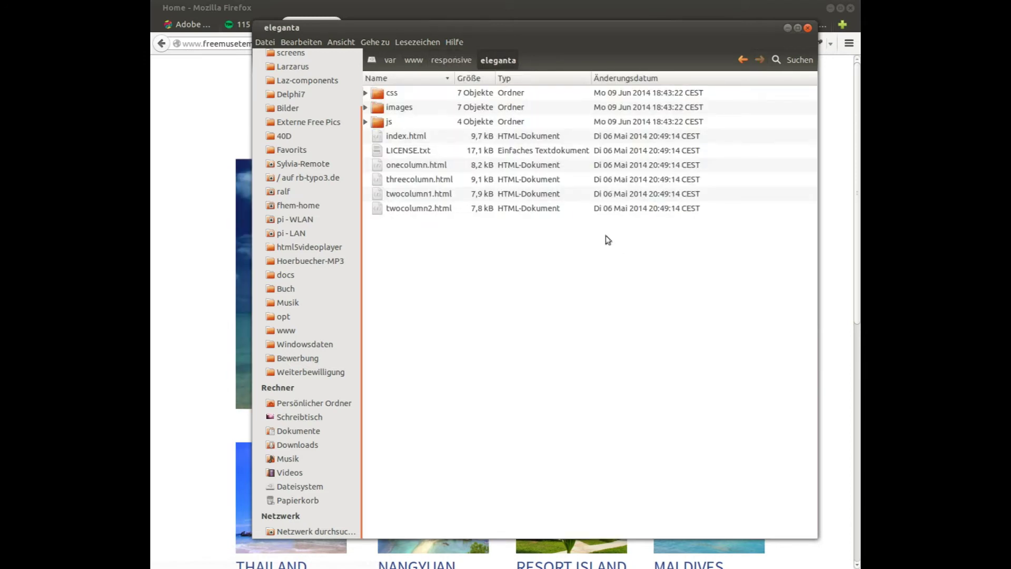
drag(553, 36, 547, 56)
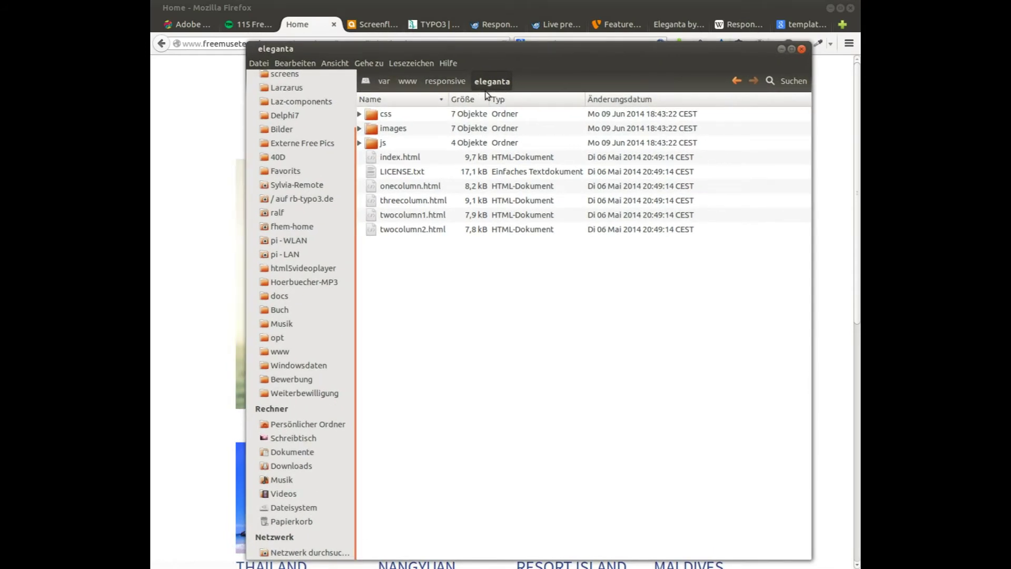
Step: Switch to the browser, show the local Eleganta template and look over its homepage
click(676, 24)
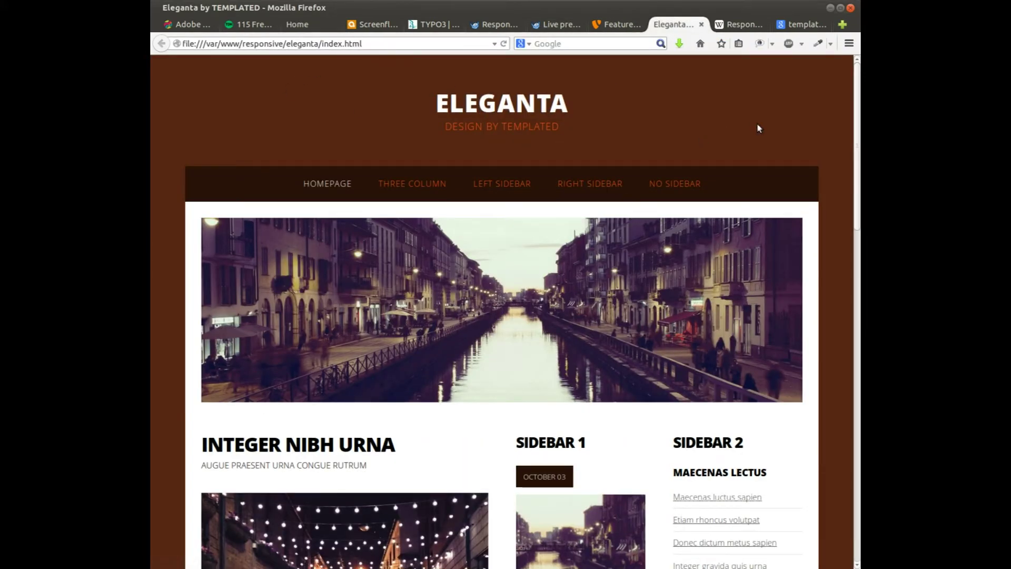
scroll(760, 125, down, 1)
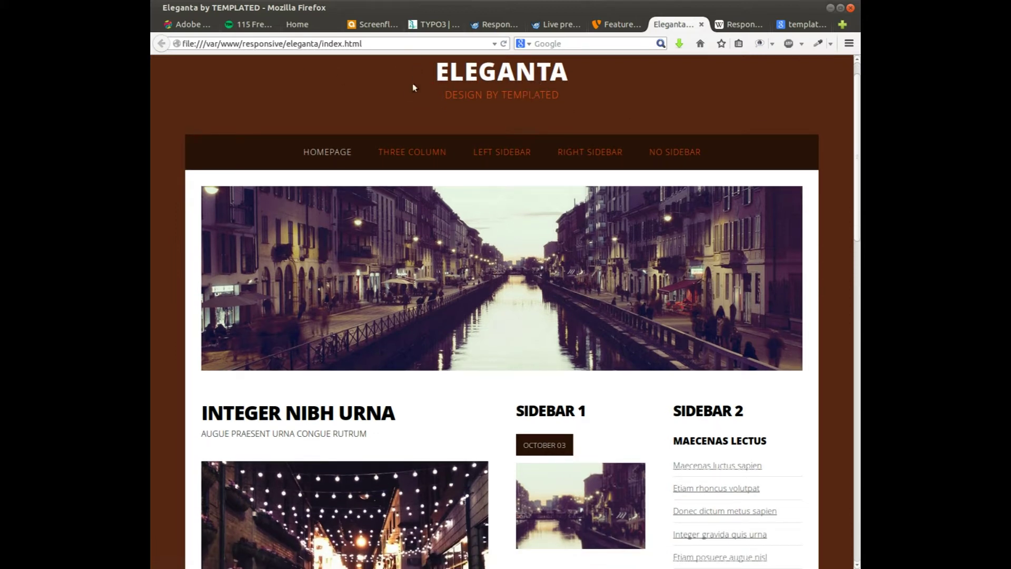
scroll(418, 96, down, 1)
scroll(418, 95, up, 1)
scroll(418, 96, down, 3)
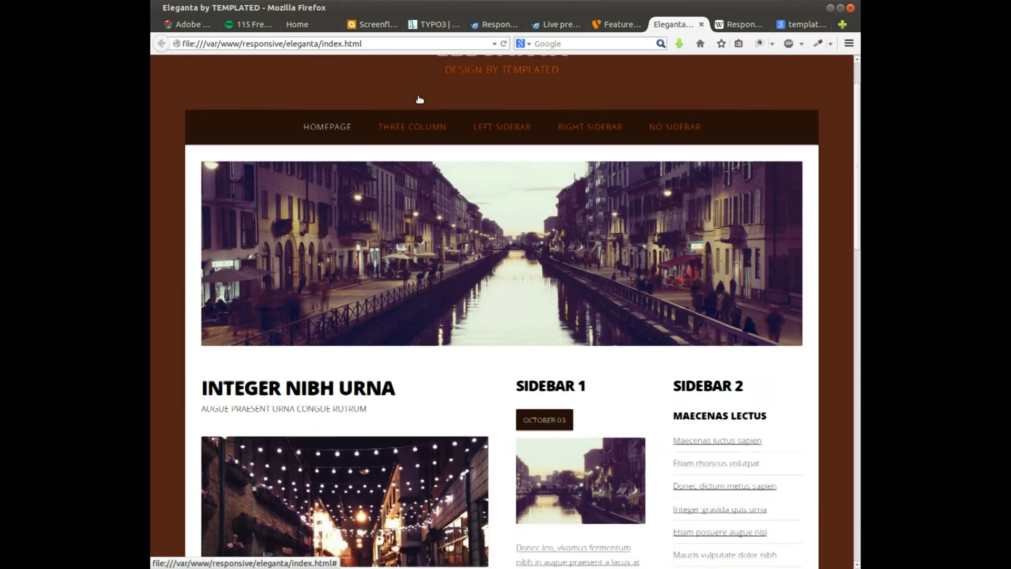
scroll(419, 100, down, 2)
scroll(397, 66, up, 5)
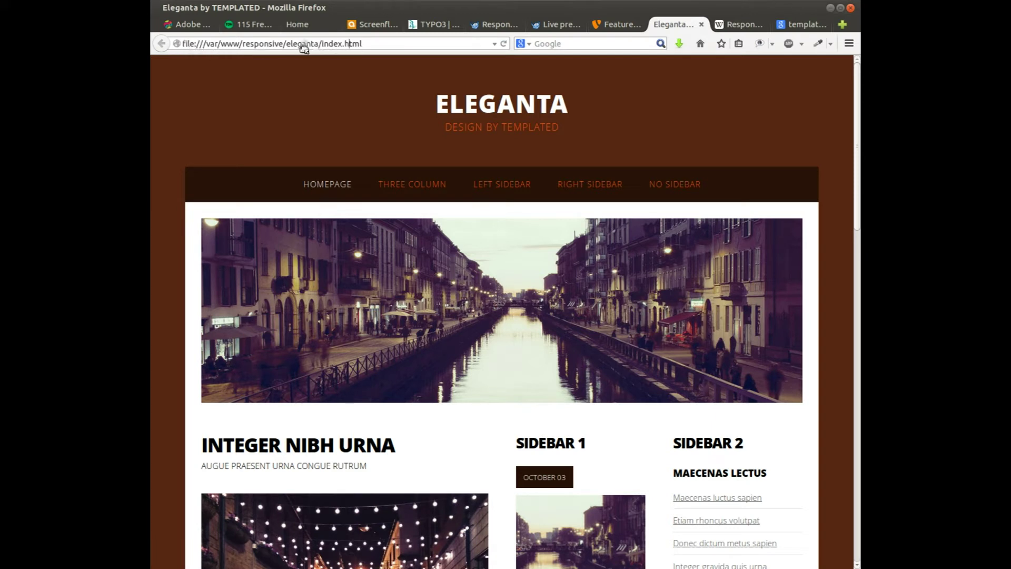
Step: Open the Eleganta template's Three Column page and inspect its two-sidebar layout
click(424, 189)
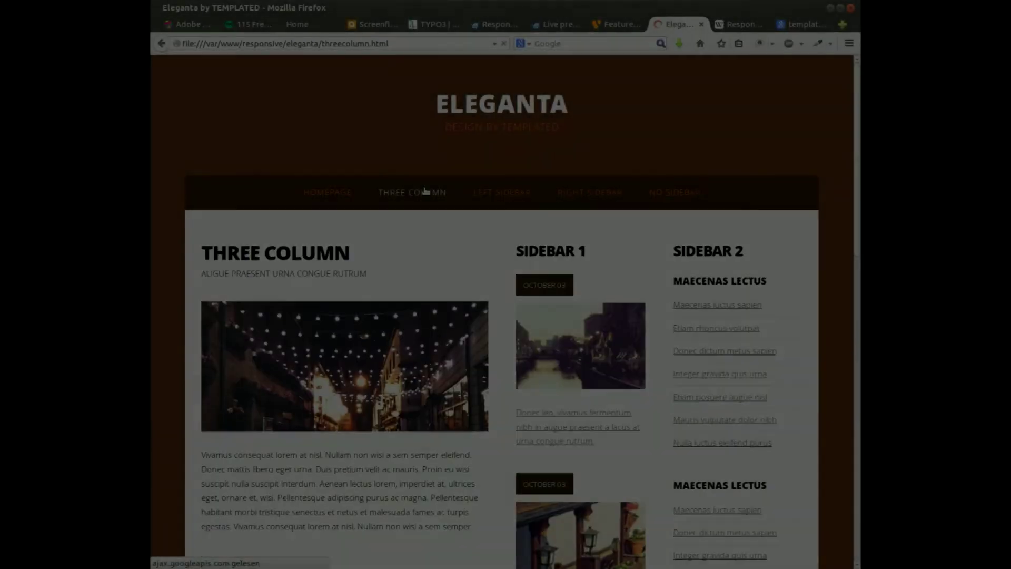
scroll(506, 258, down, 3)
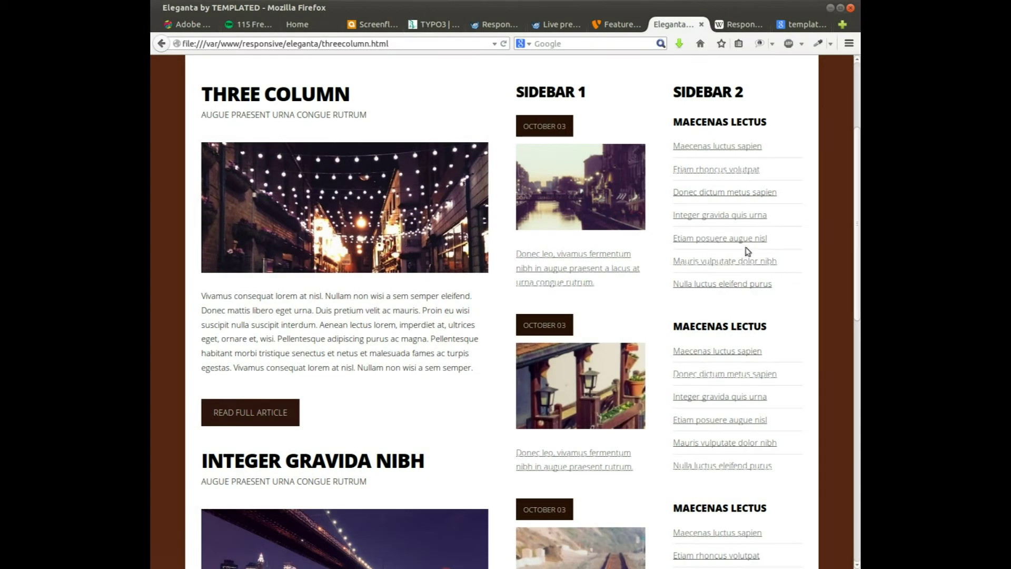
scroll(452, 278, up, 2)
scroll(452, 278, up, 1)
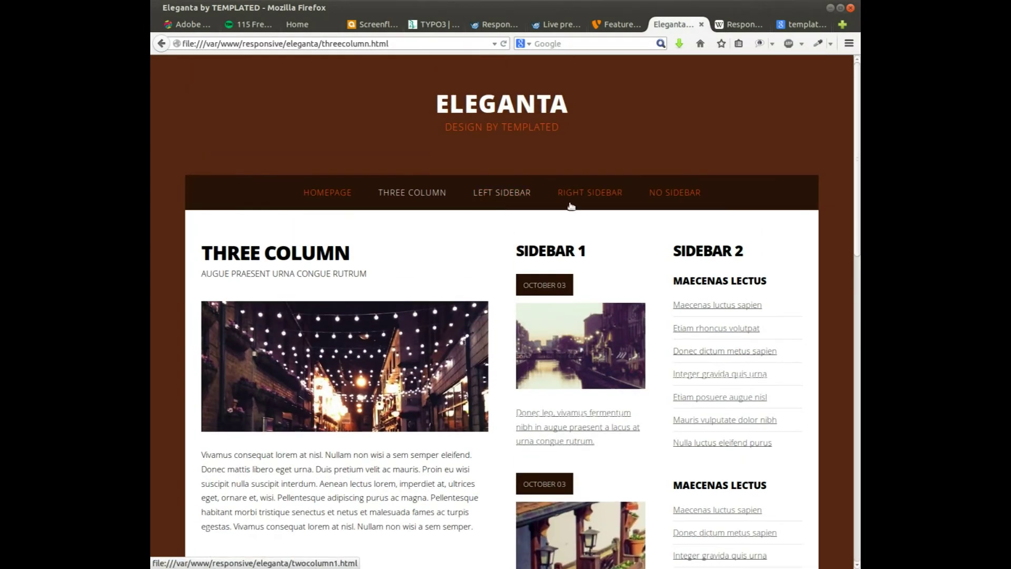
Step: View the Eleganta template's Left Sidebar, Right Sidebar and No Sidebar pages in turn
click(510, 193)
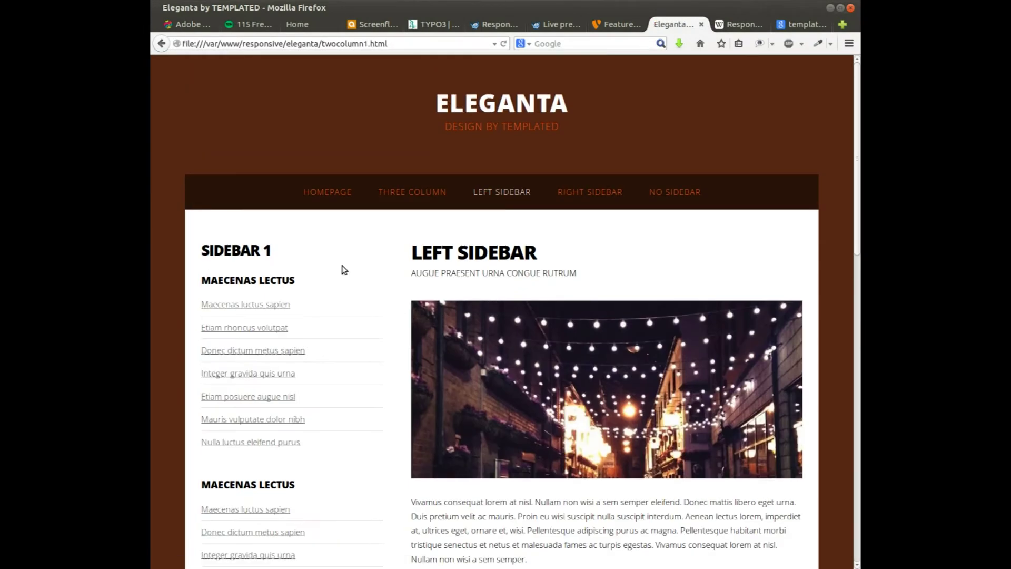
click(576, 193)
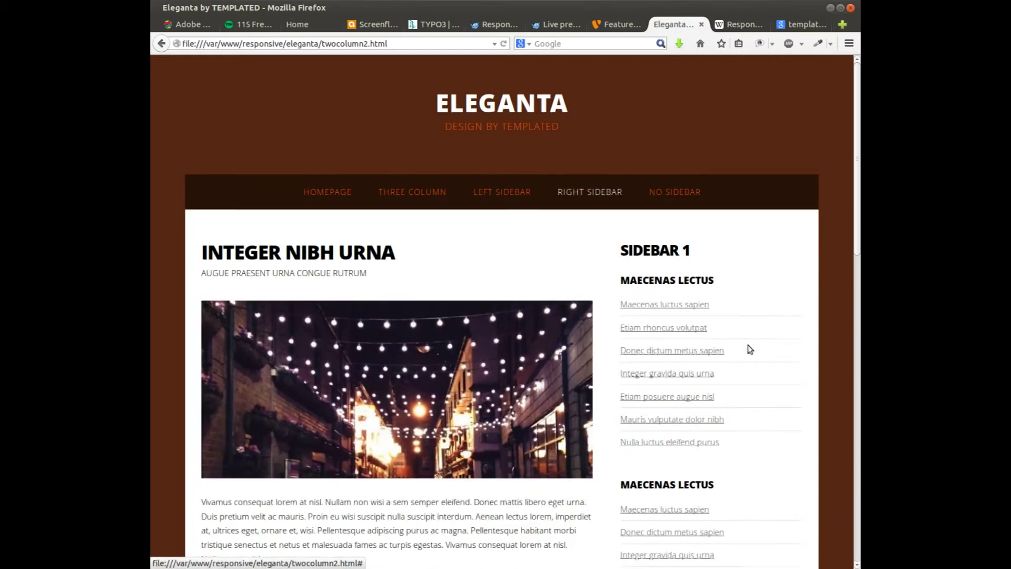
click(688, 194)
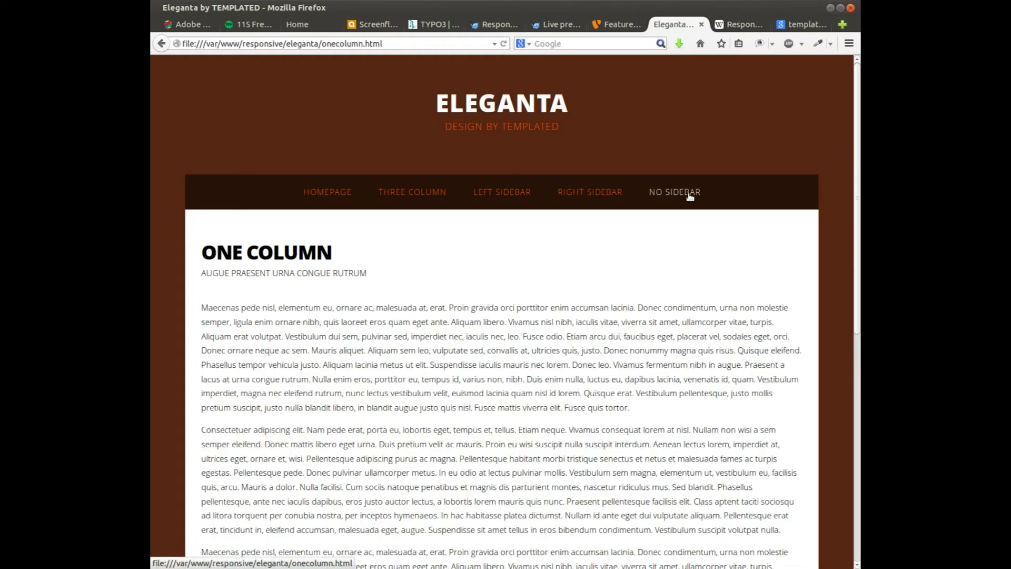
Step: Return to the Eleganta template's homepage and look over its banner, main content and two sidebars
click(322, 190)
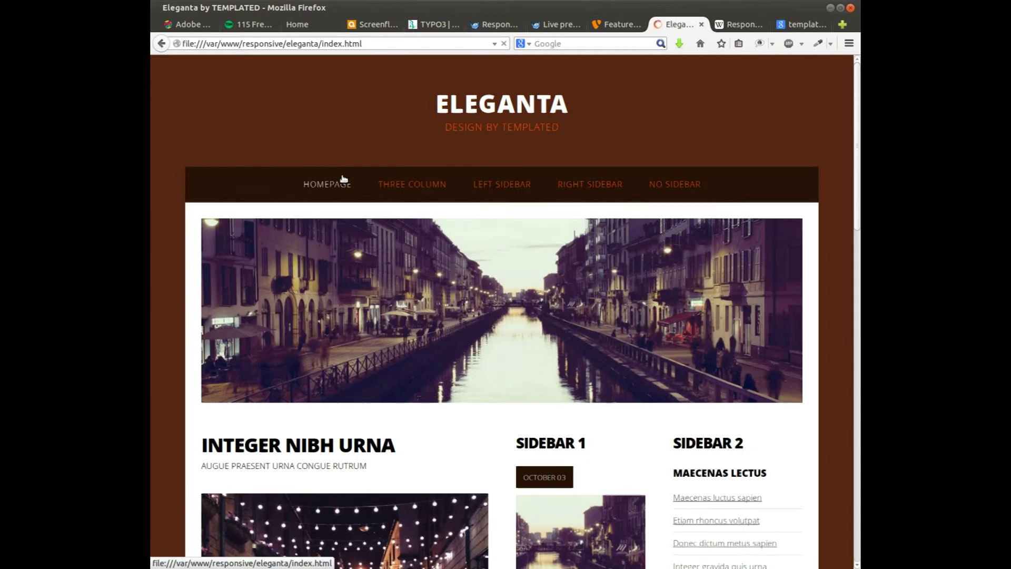
scroll(743, 343, down, 3)
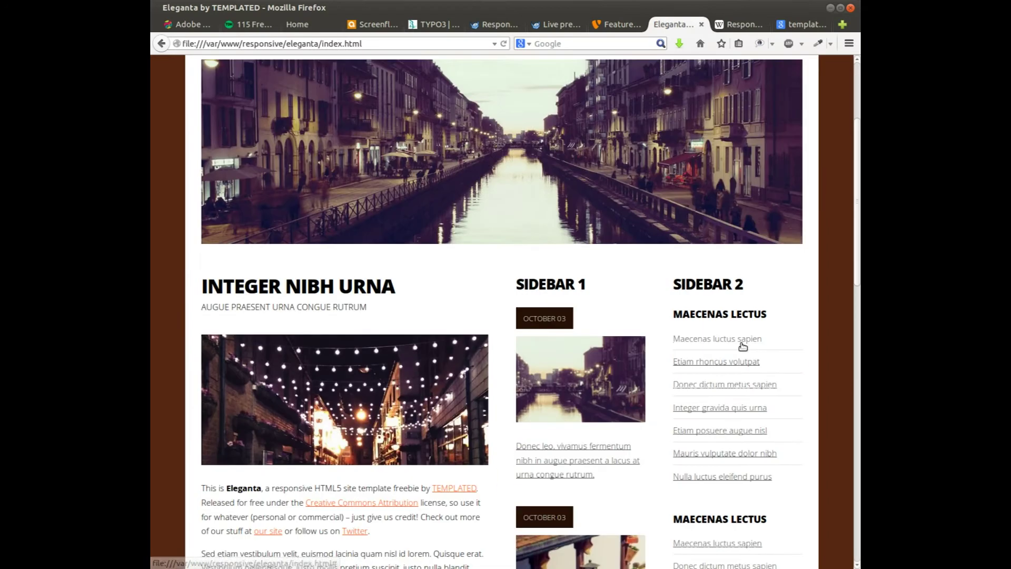
scroll(743, 345, up, 3)
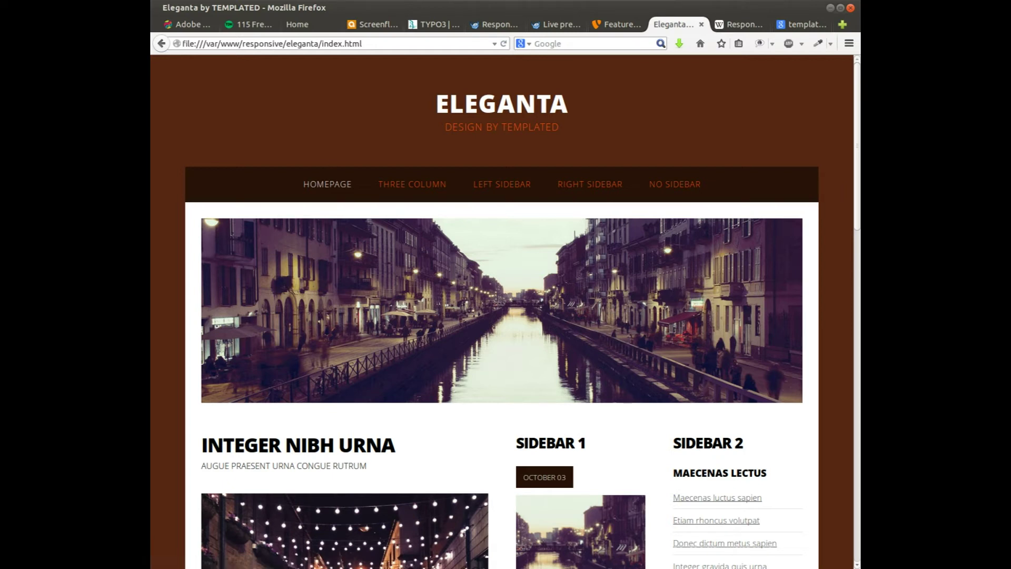
Step: Switch to the file manager and select index.html in the eleganta folder
key(alt+Tab)
drag(715, 54, 695, 43)
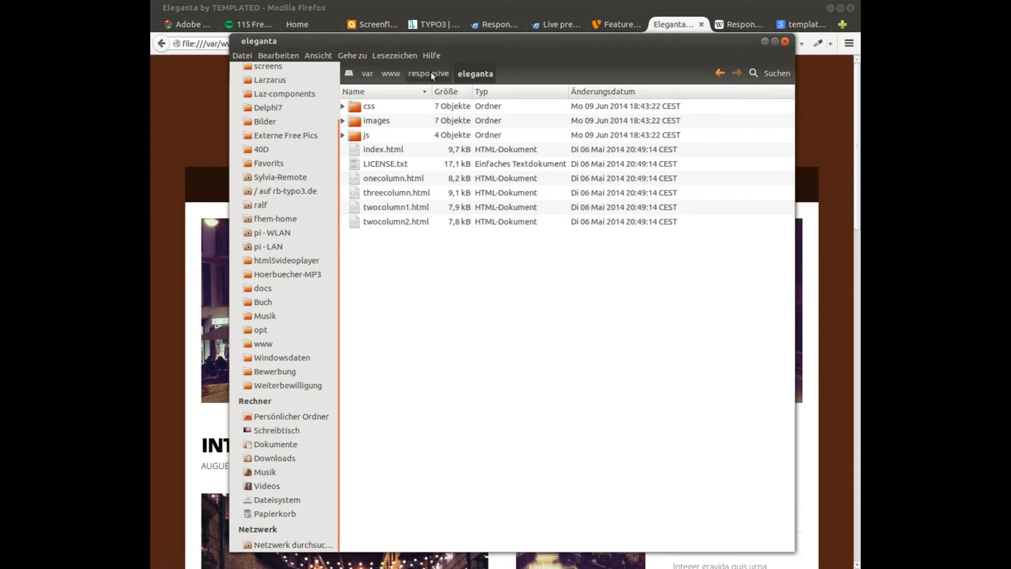
click(375, 108)
click(397, 149)
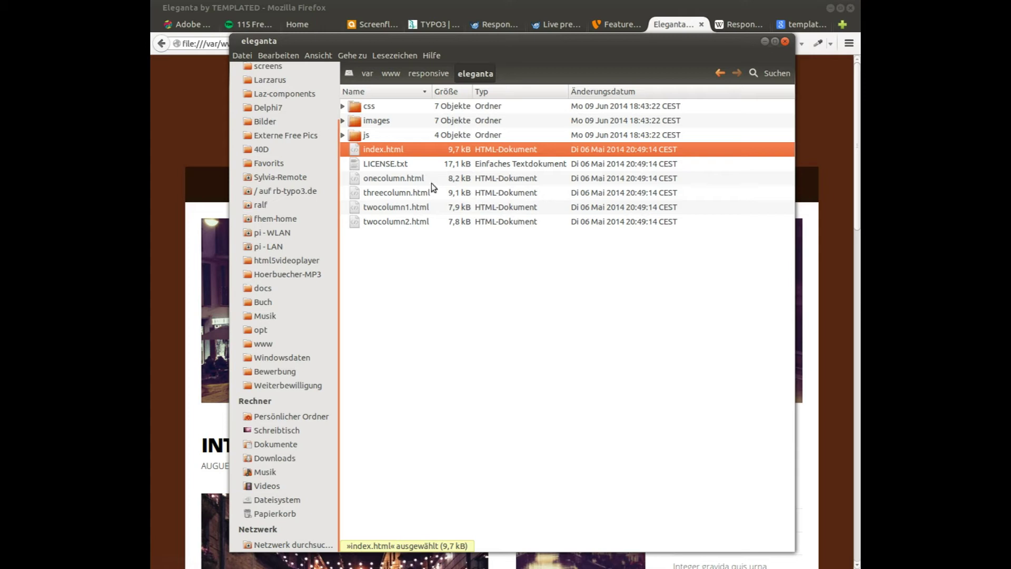
Step: Show the eleganta css folder as a detailed list, select style.css and look into its images subfolder
double_click(372, 106)
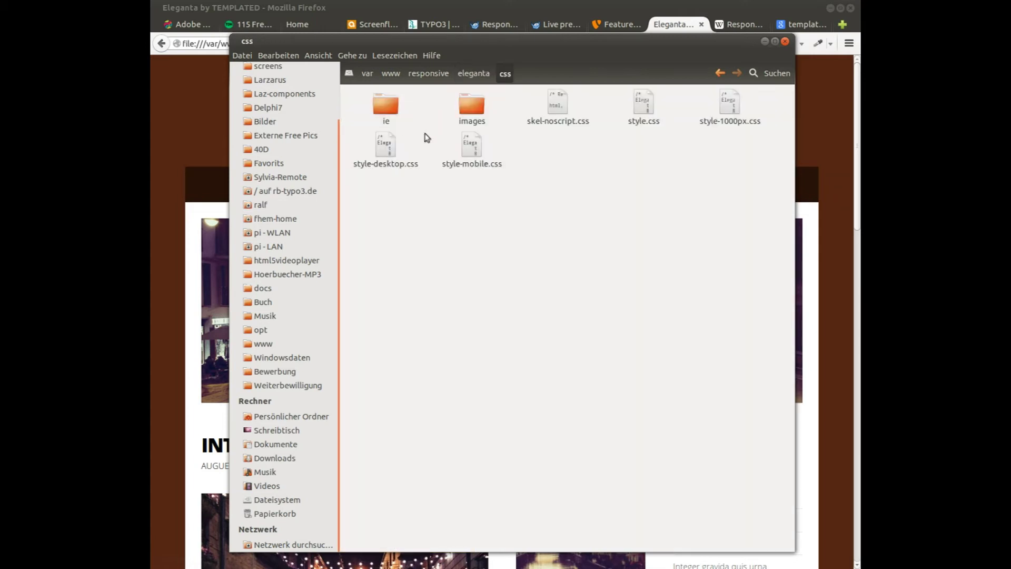
key(ctrl+2)
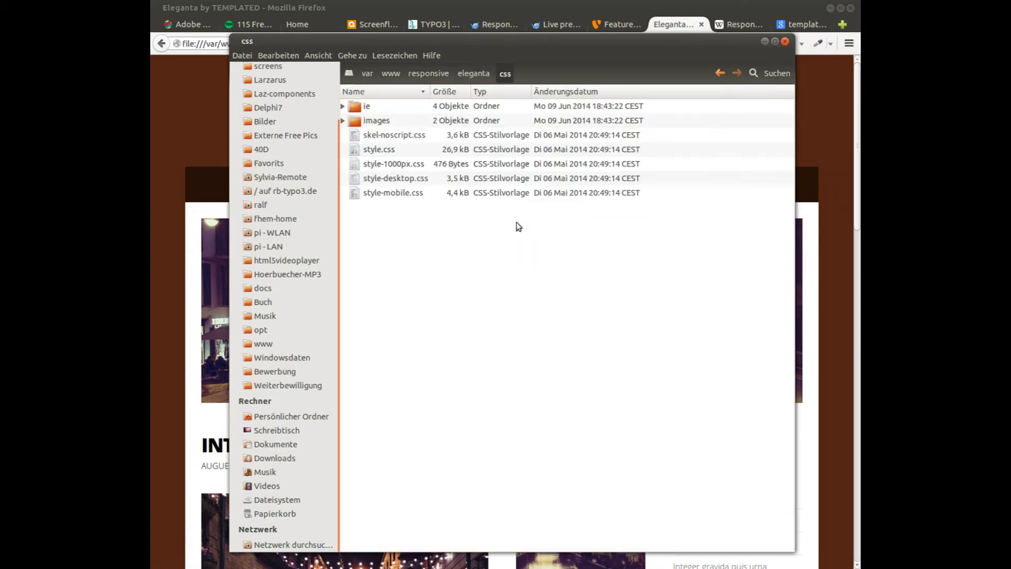
click(372, 150)
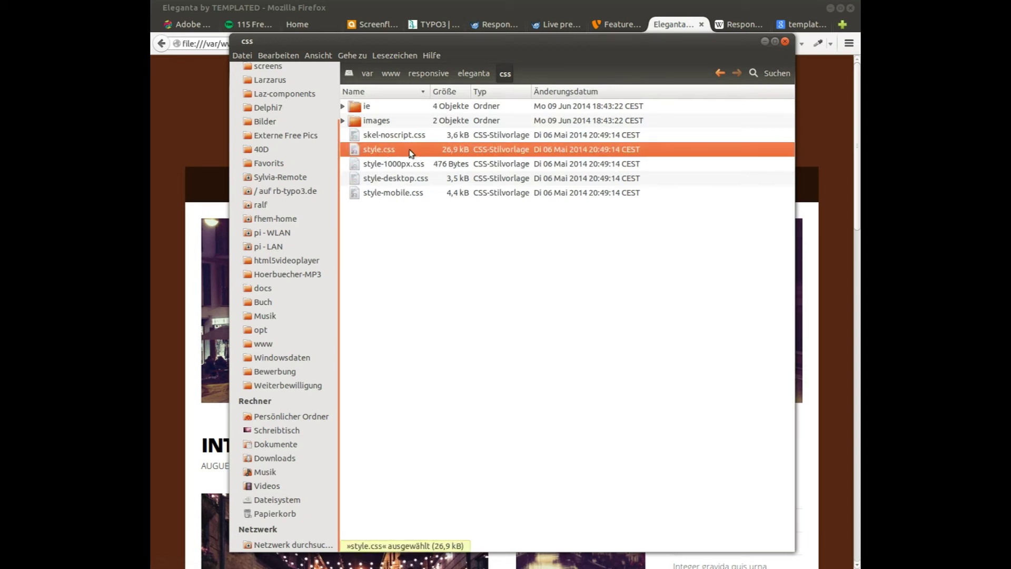
double_click(389, 124)
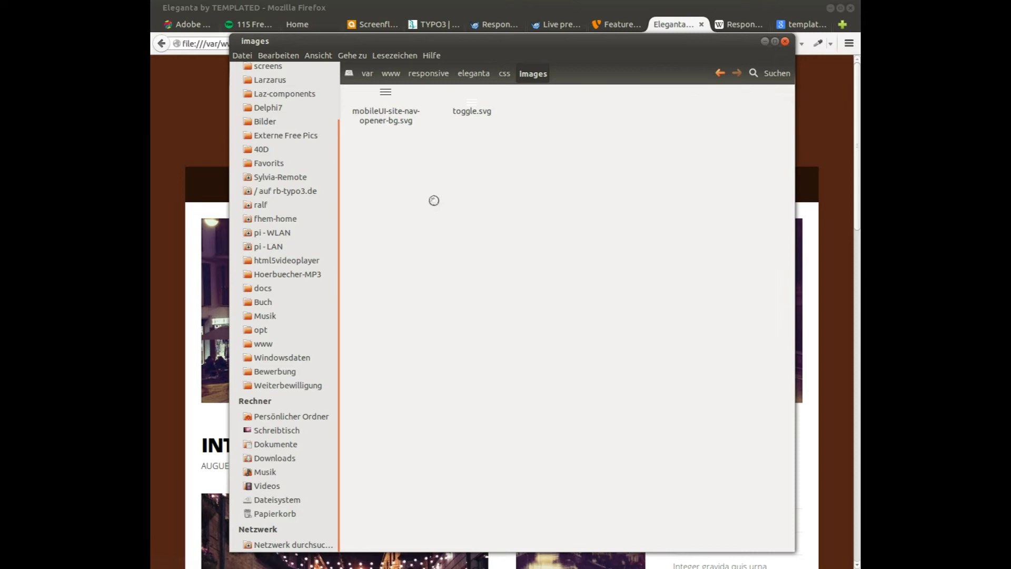
Step: Go back up to the eleganta folder and view its images folder as picture thumbnails
click(503, 75)
click(473, 73)
double_click(380, 118)
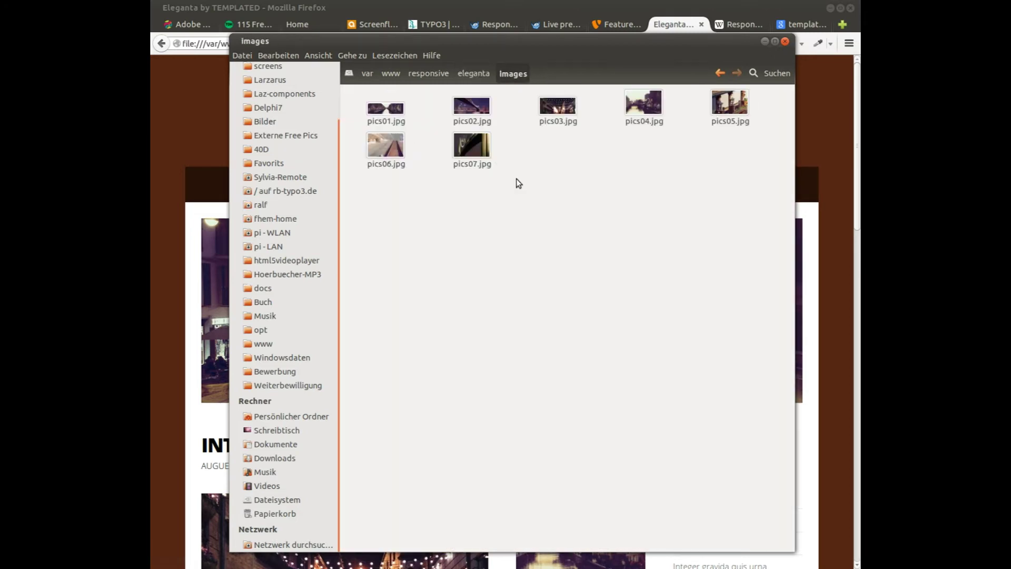
key(ctrl+1)
drag(542, 43, 547, 112)
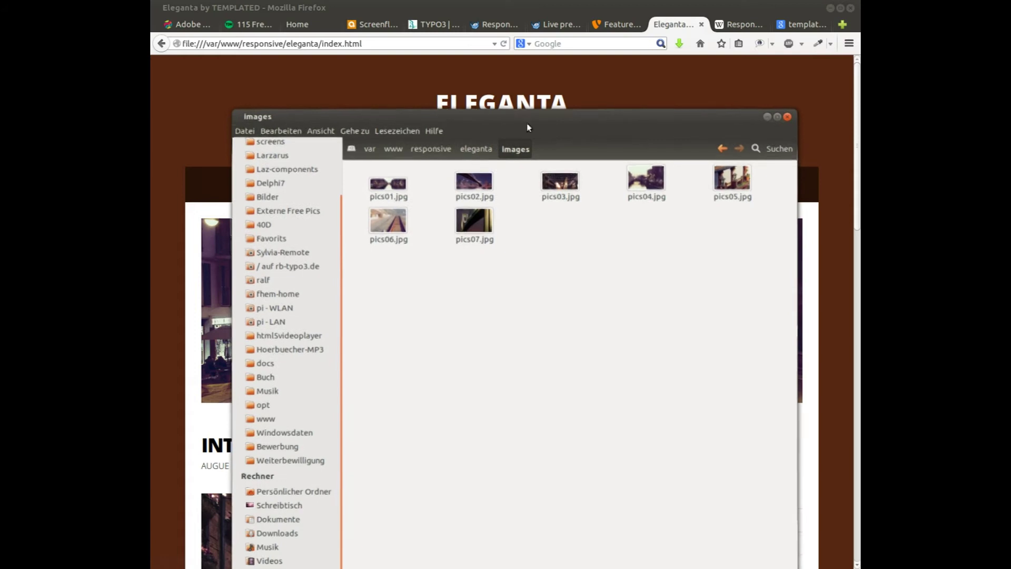
Step: Return to the eleganta css folder and open style.css in the Geany editor, with its window moved into view
click(476, 149)
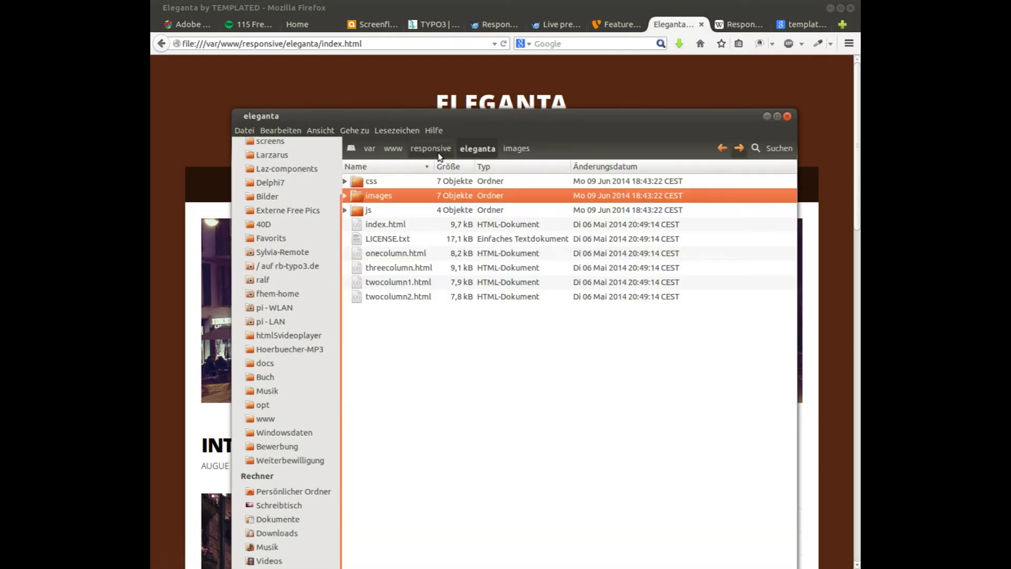
click(379, 226)
click(375, 183)
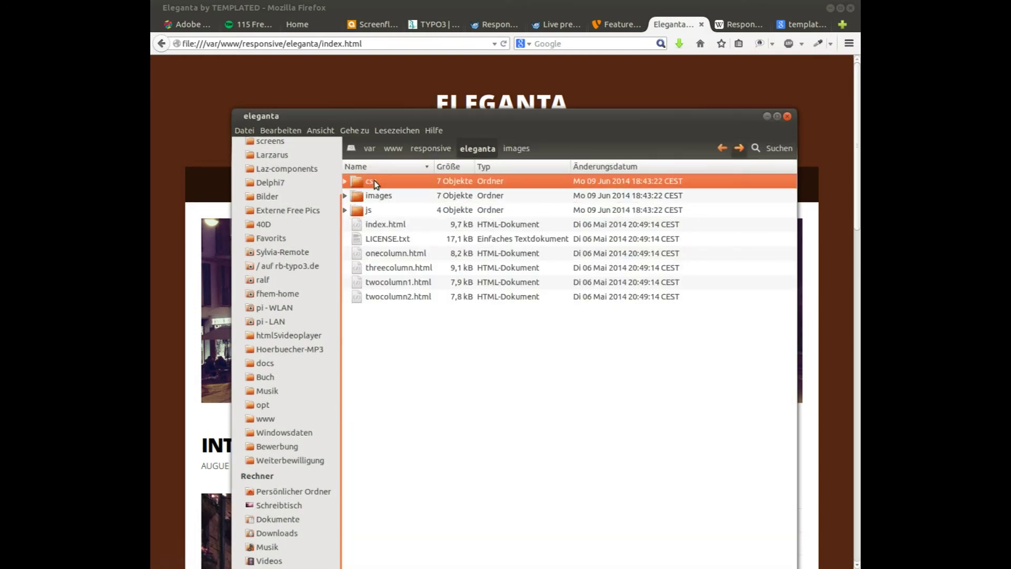
double_click(376, 183)
right_click(390, 226)
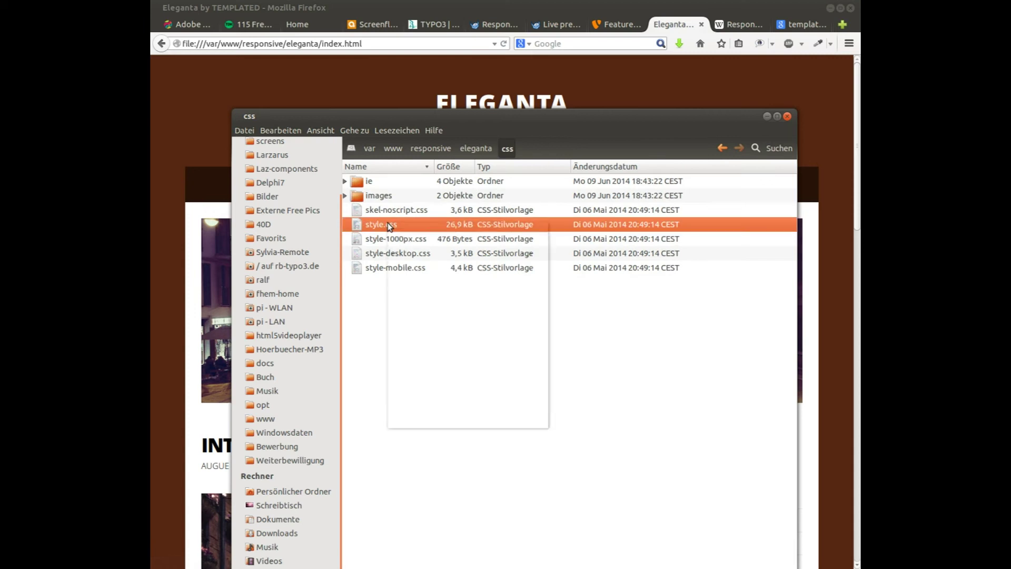
click(408, 237)
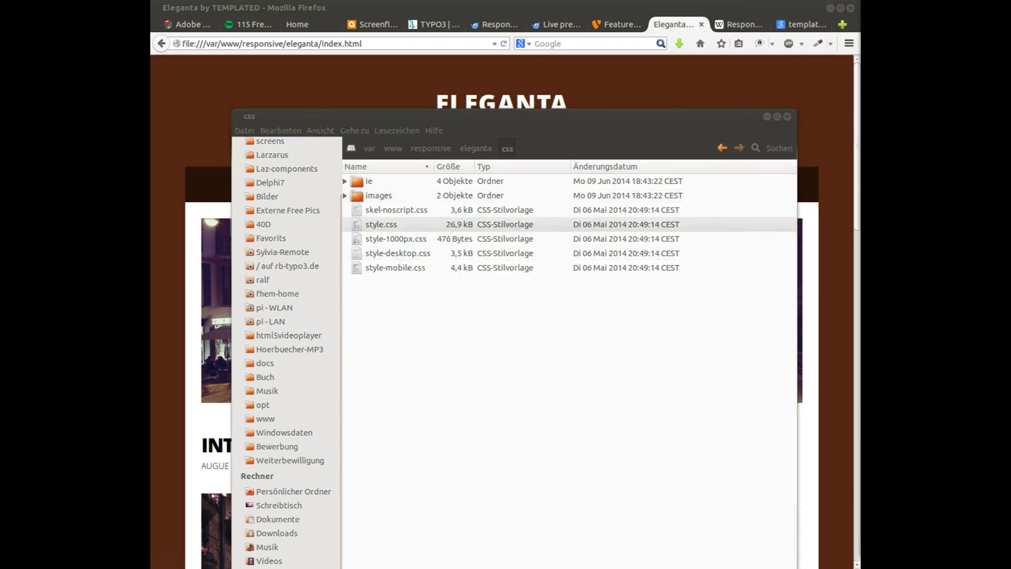
drag(765, 46, 732, 20)
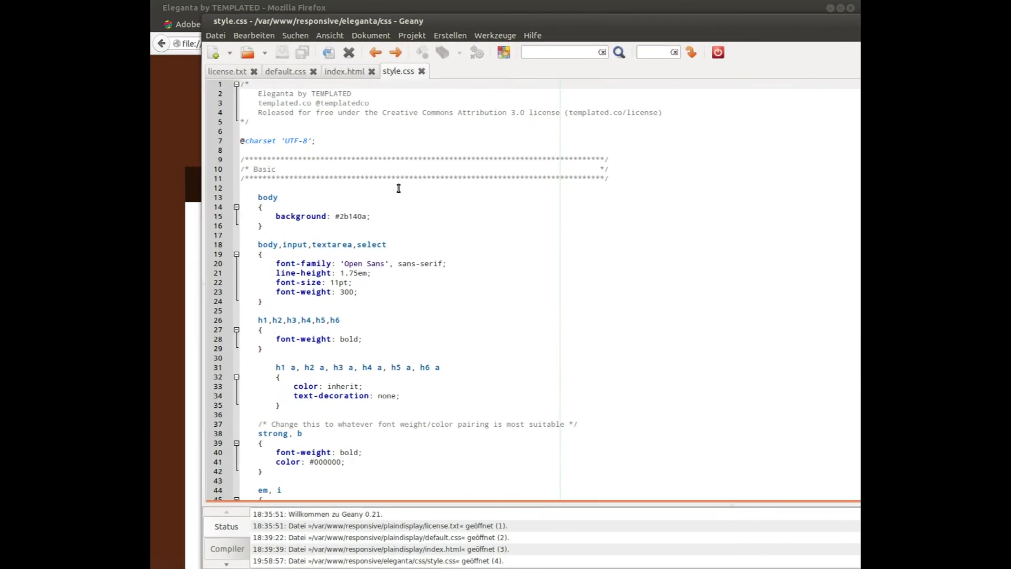
Step: Look over the start of style.css and select the body background colour code
scroll(454, 196, down, 7)
scroll(454, 197, up, 7)
double_click(349, 215)
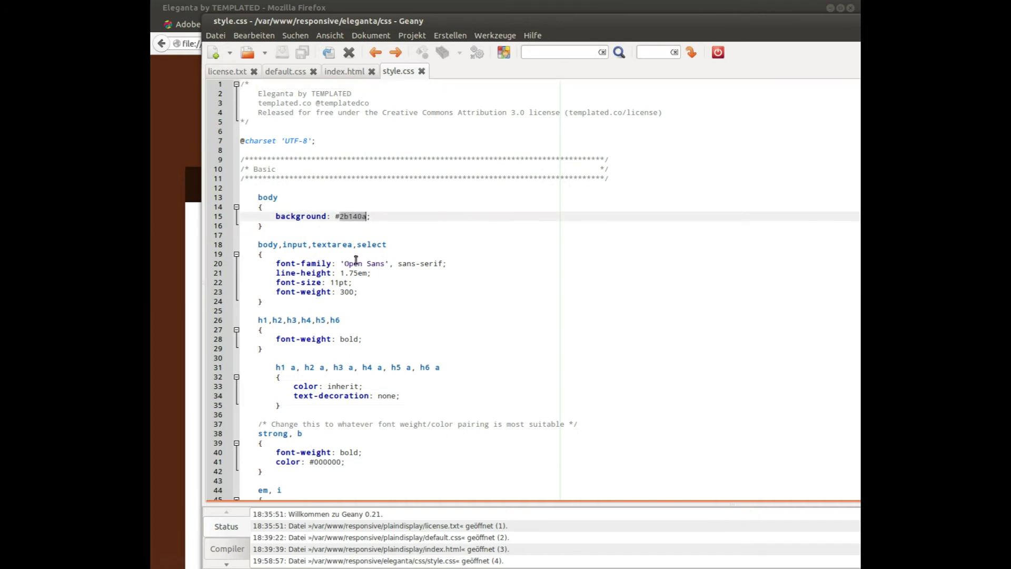
Step: Examine style.css from the image and list styles through the icon, footer and copyright rules, and return to the file's start
scroll(343, 266, down, 20)
scroll(343, 265, down, 19)
scroll(341, 271, down, 11)
scroll(340, 282, down, 11)
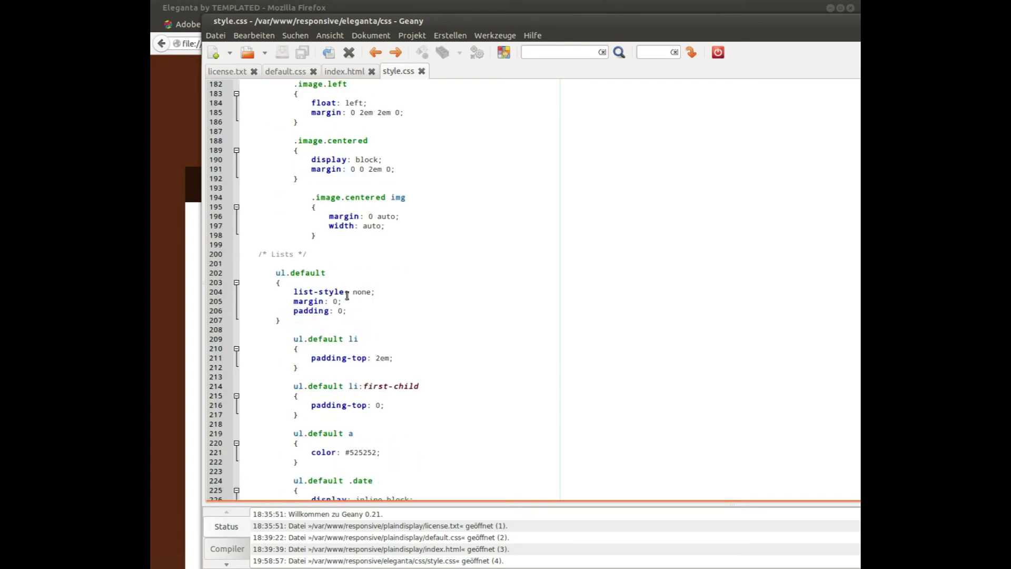
scroll(315, 265, down, 10)
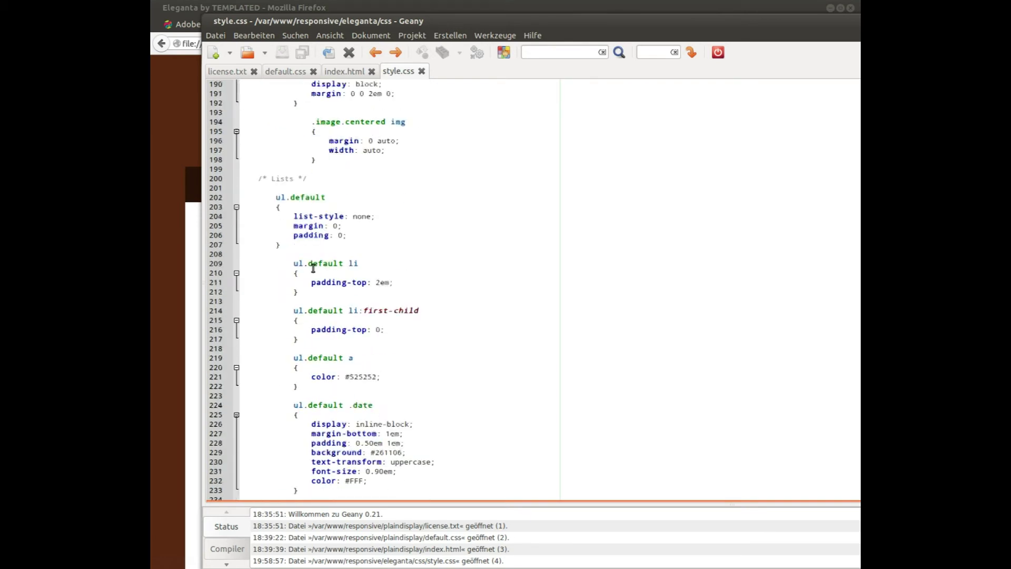
scroll(313, 271, down, 20)
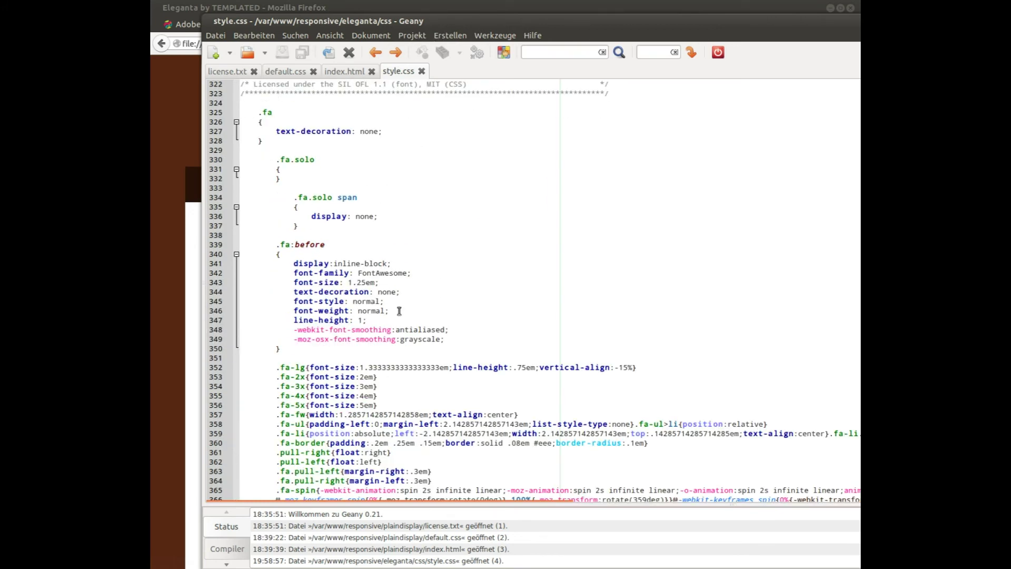
scroll(502, 311, down, 11)
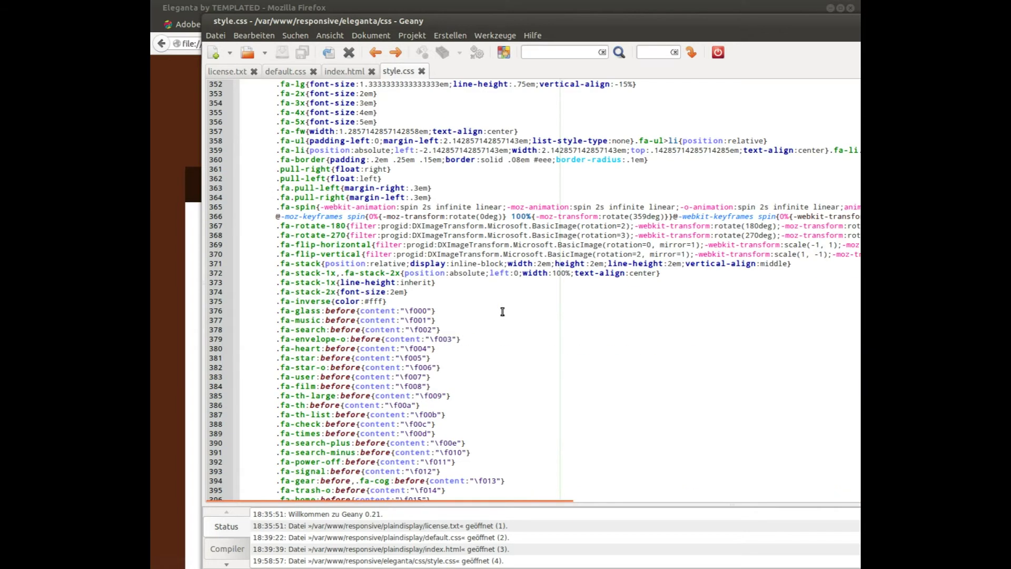
scroll(502, 312, down, 6)
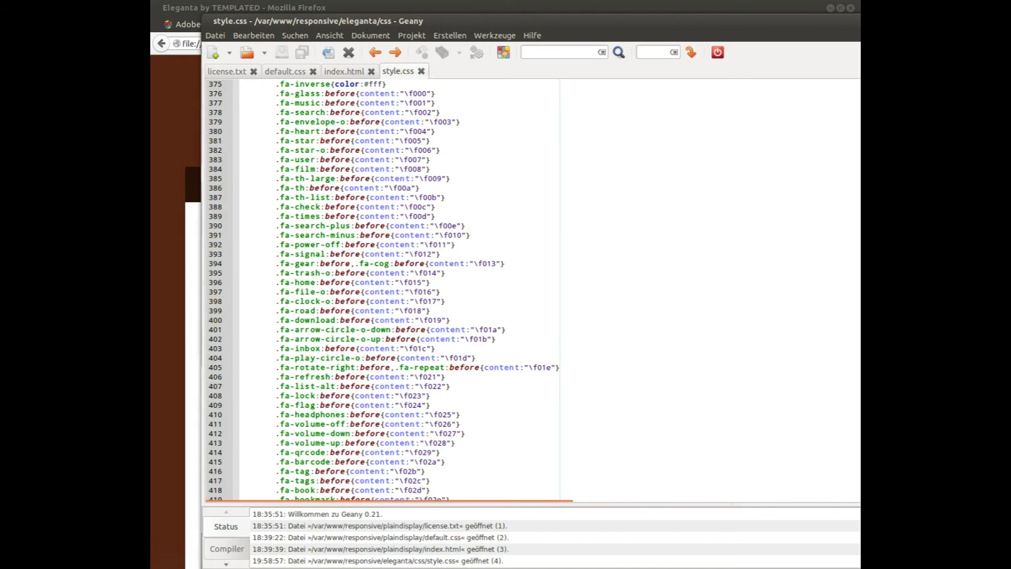
scroll(386, 277, down, 20)
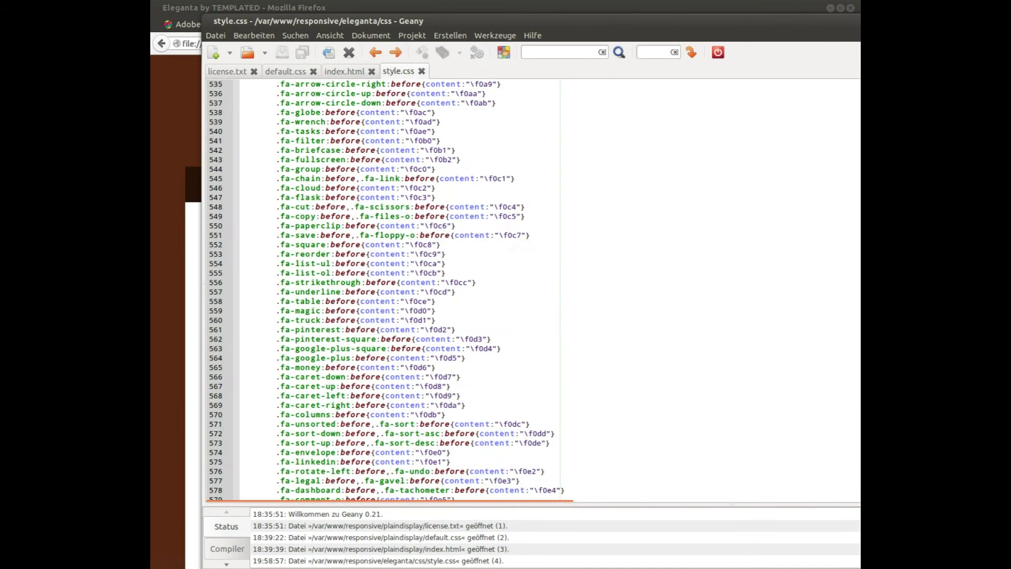
scroll(531, 290, down, 20)
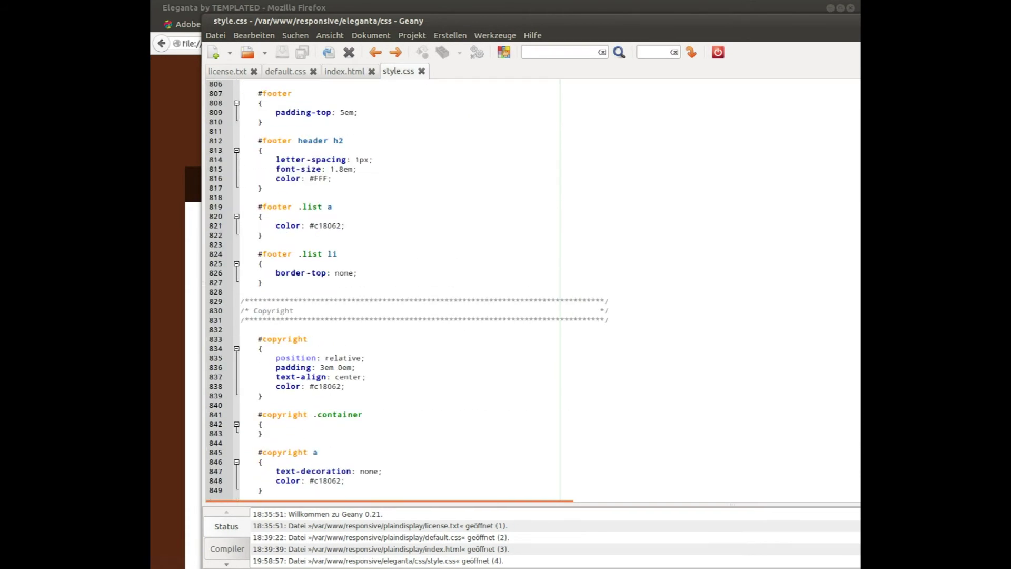
key(ctrl+z)
key(ctrl+z)
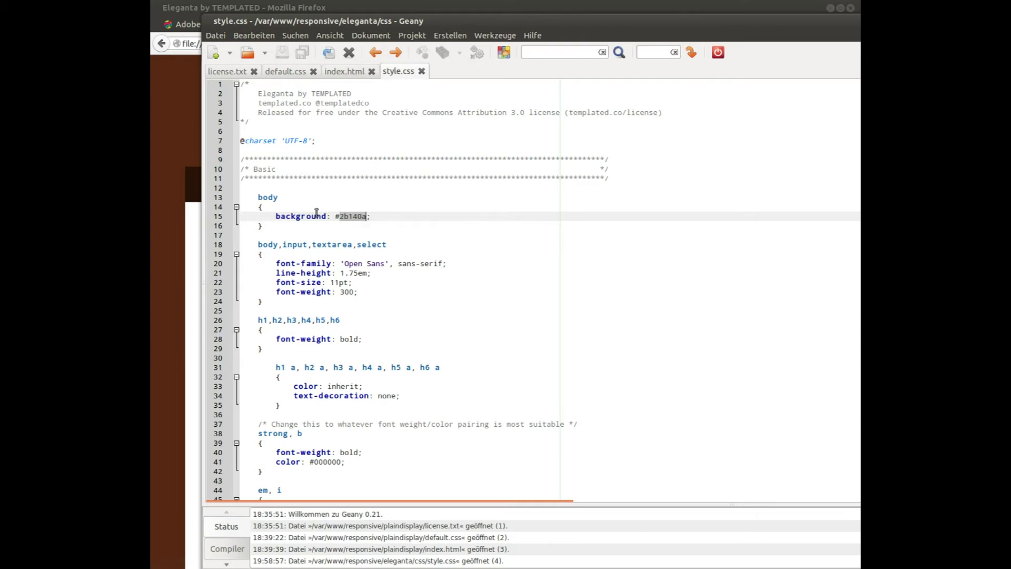
Step: Go back to the css folder in the file manager and point out style-1000px.css, style-mobile.css and style-desktop.css
click(180, 137)
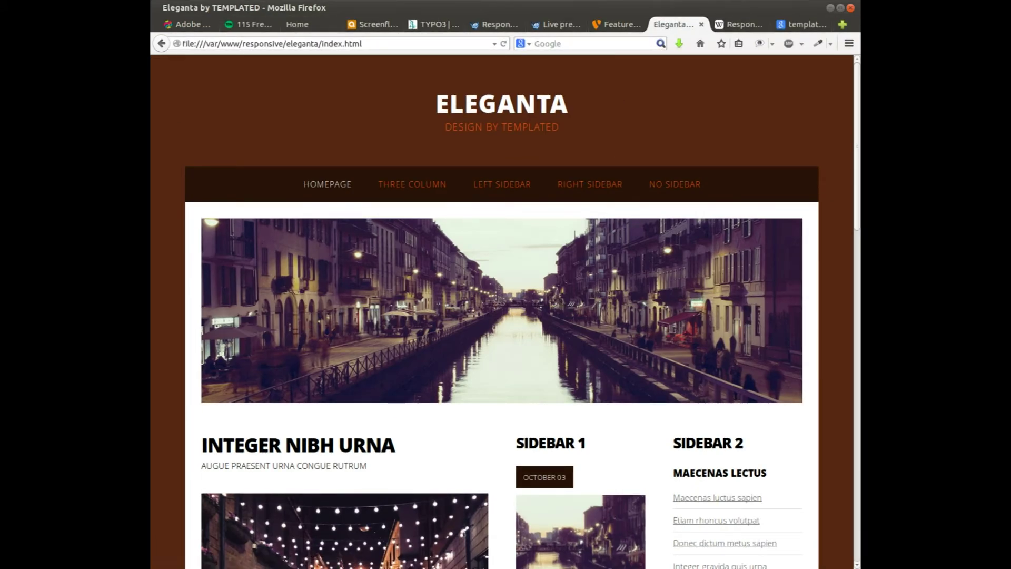
key(alt+Tab)
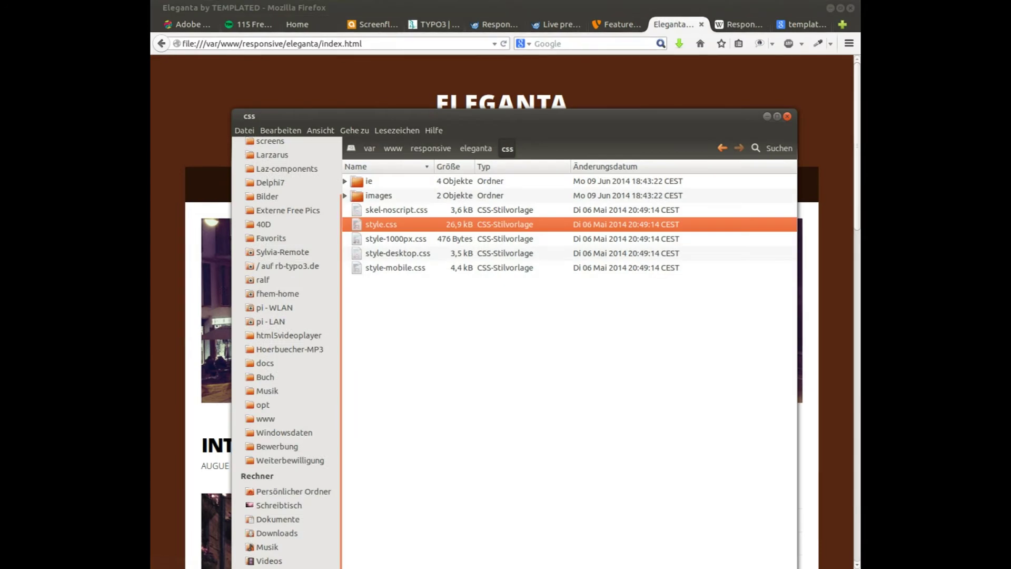
drag(593, 141, 612, 94)
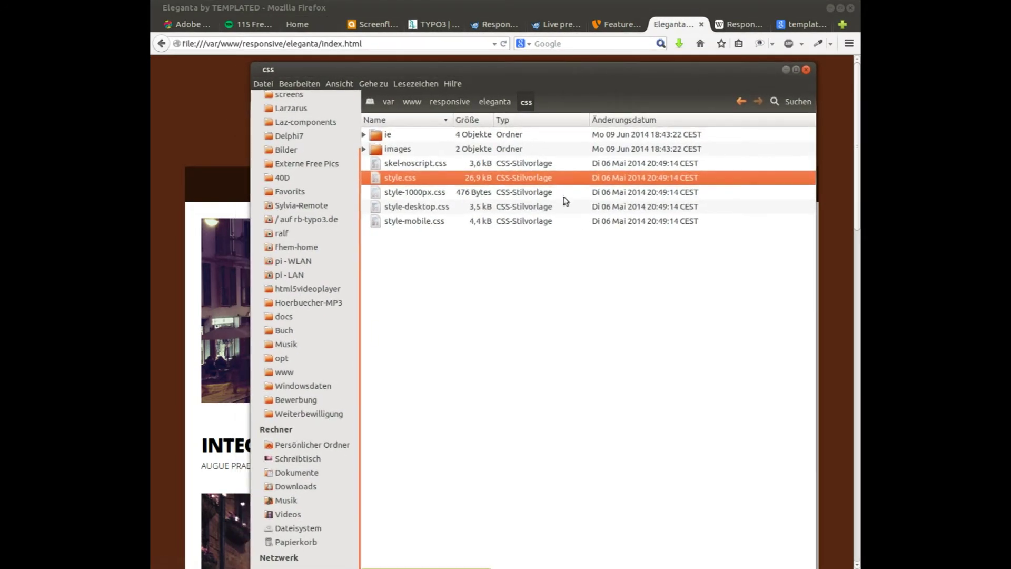
click(416, 191)
click(425, 224)
click(423, 208)
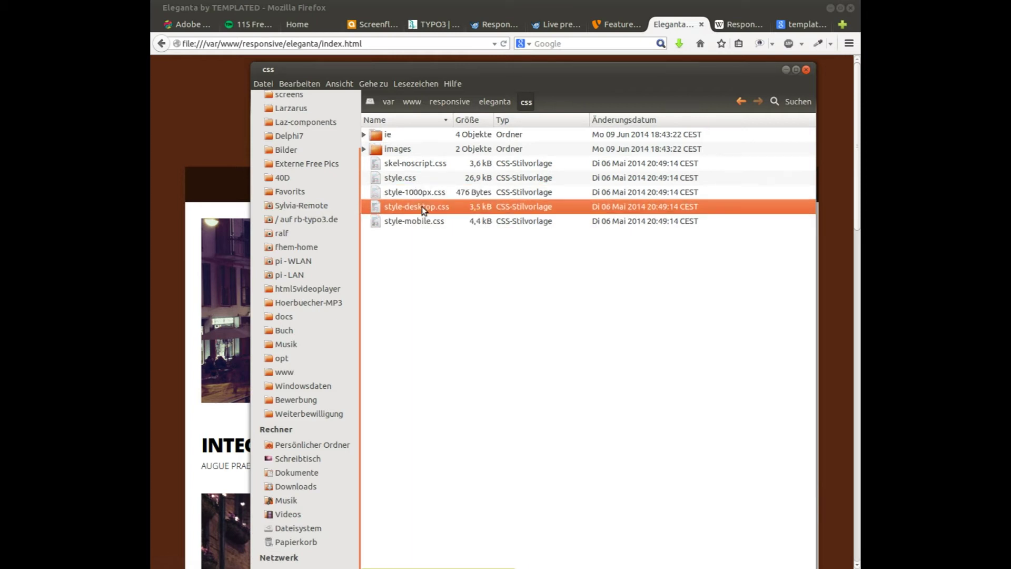
Step: Open the Eleganta homepage's source code in the browser and examine its head, header, navigation and banner markup
click(205, 125)
right_click(205, 126)
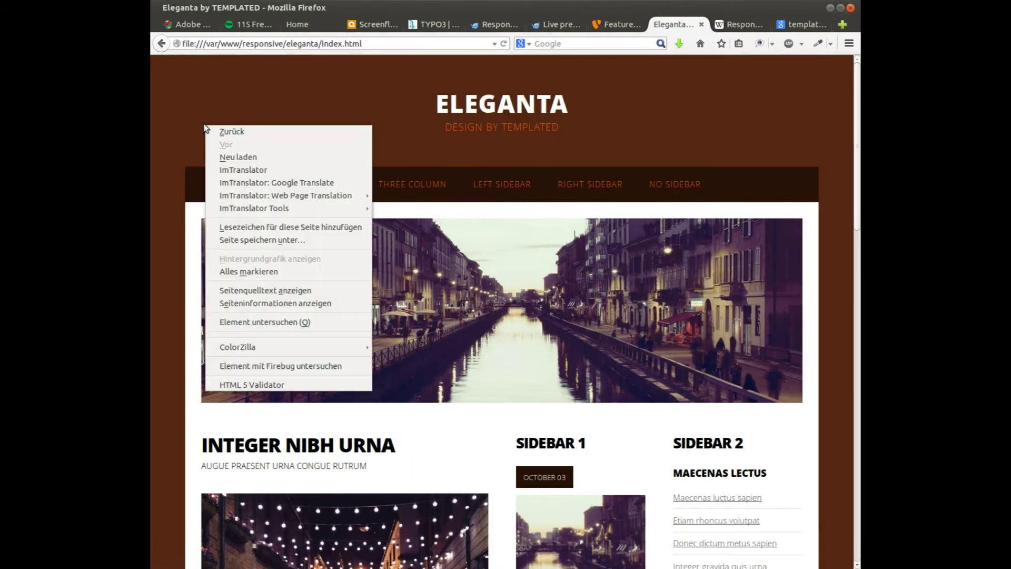
click(330, 292)
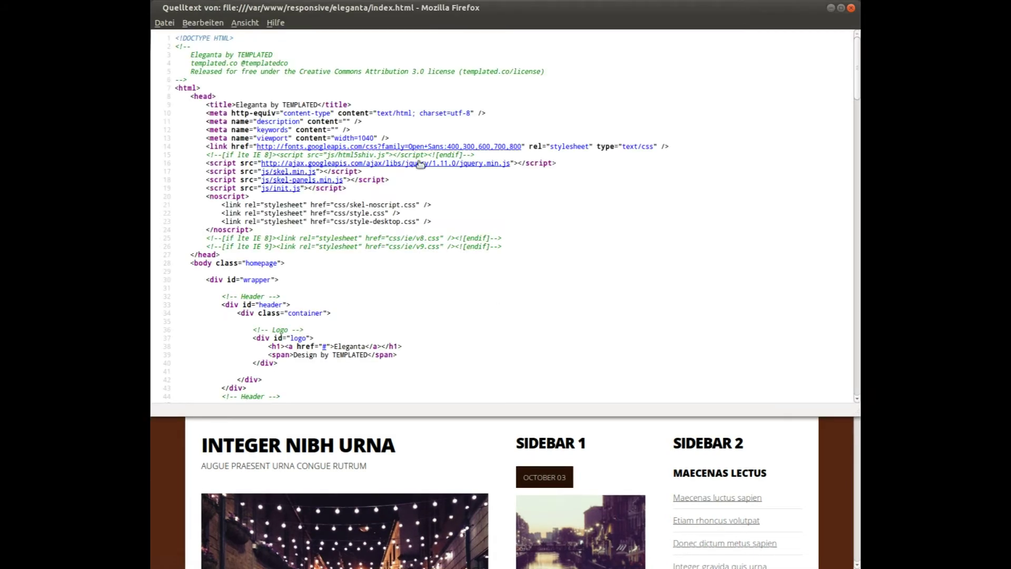
scroll(474, 250, down, 5)
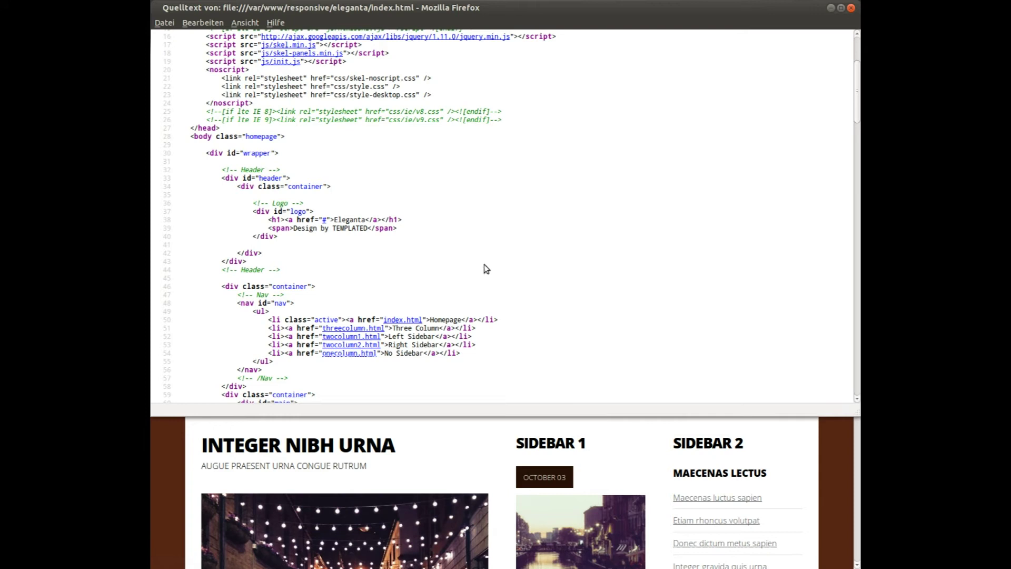
scroll(486, 268, down, 6)
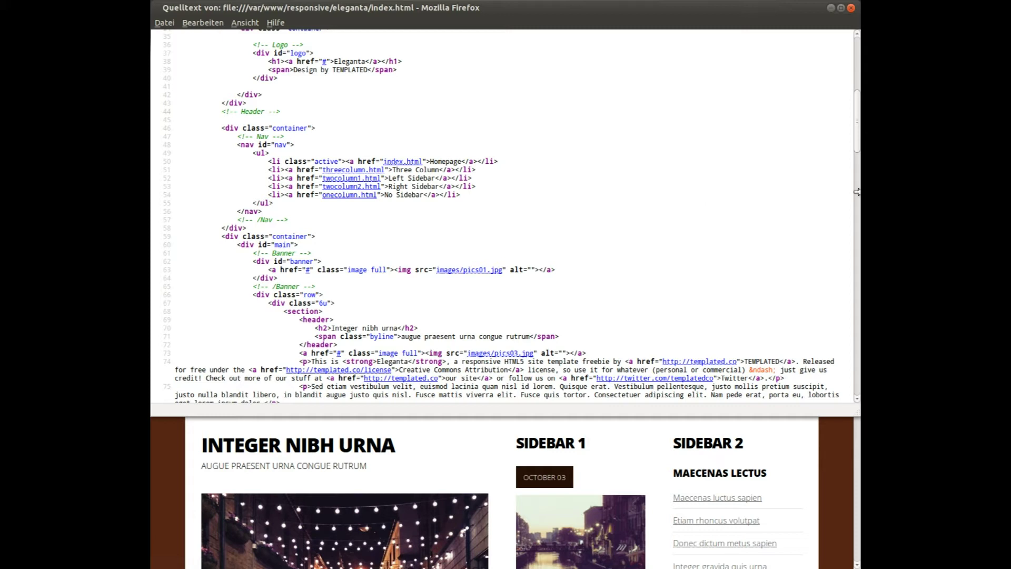
Step: Return to the head section of the source and highlight the css/skel-noscript.css stylesheet path
drag(857, 121, 857, 91)
scroll(760, 61, up, 3)
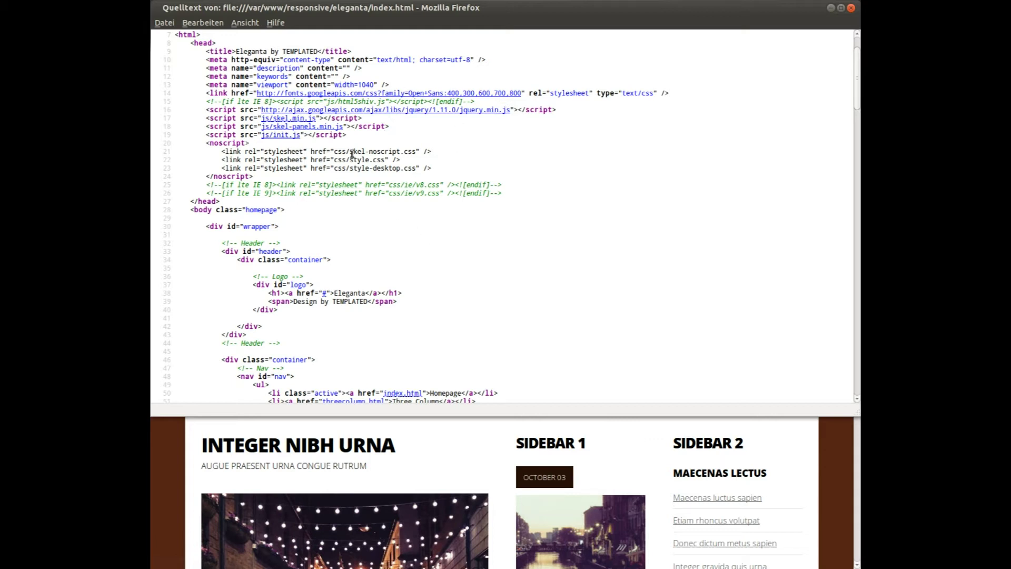
drag(335, 151, 420, 151)
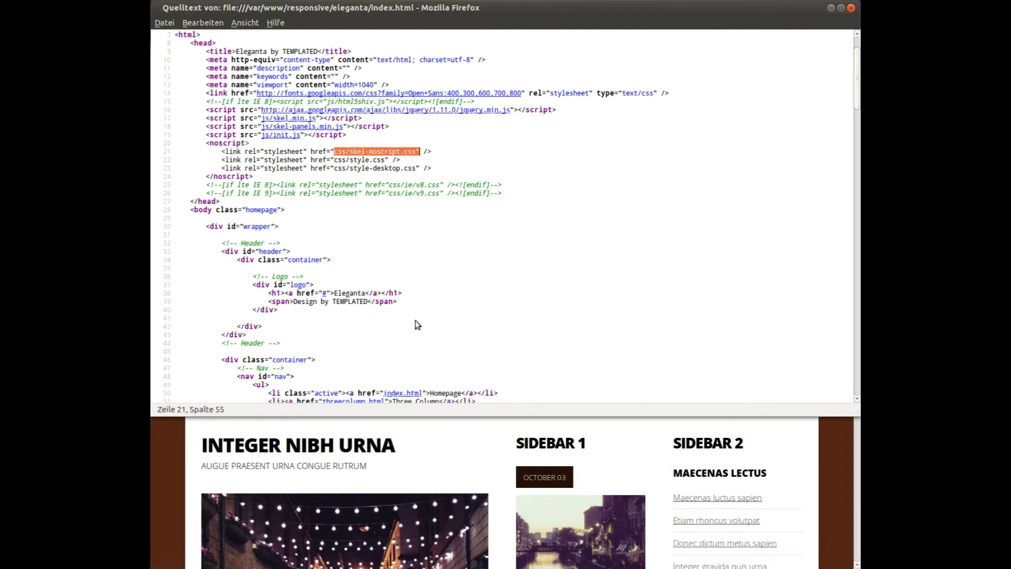
Step: Return to the start of the Eleganta source code, close it and go back to the homepage demo
scroll(595, 323, up, 2)
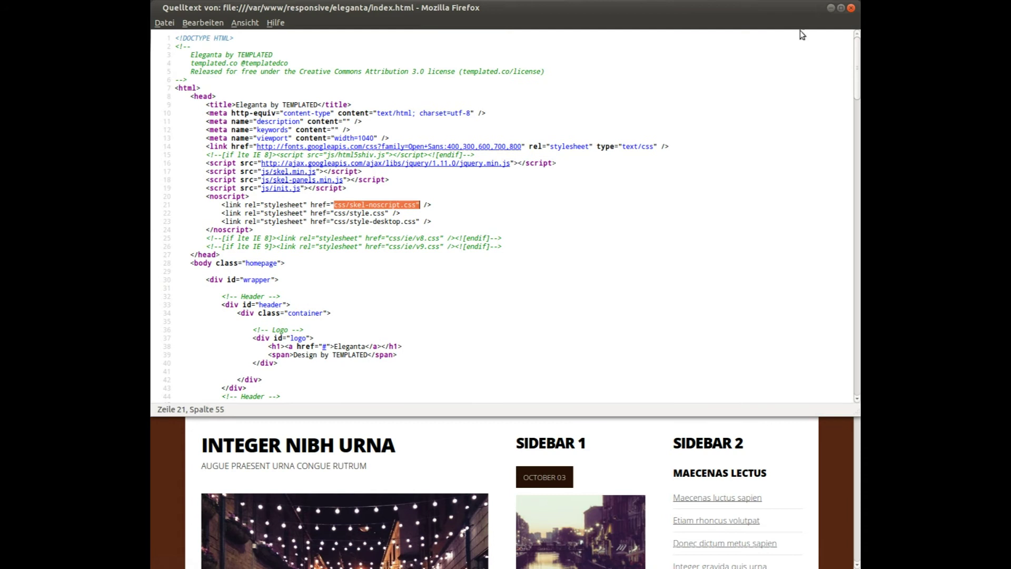
click(851, 9)
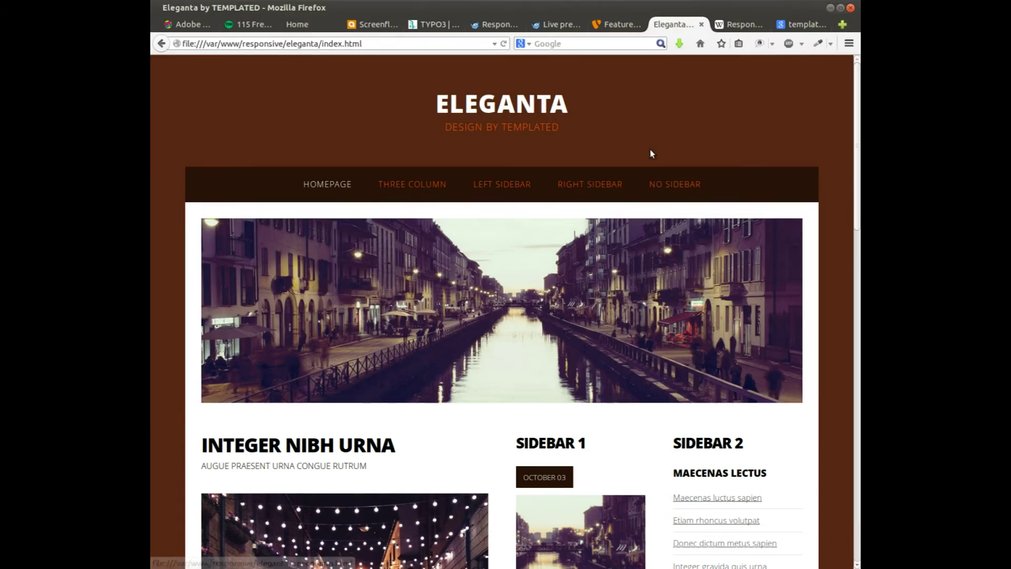
scroll(651, 153, down, 1)
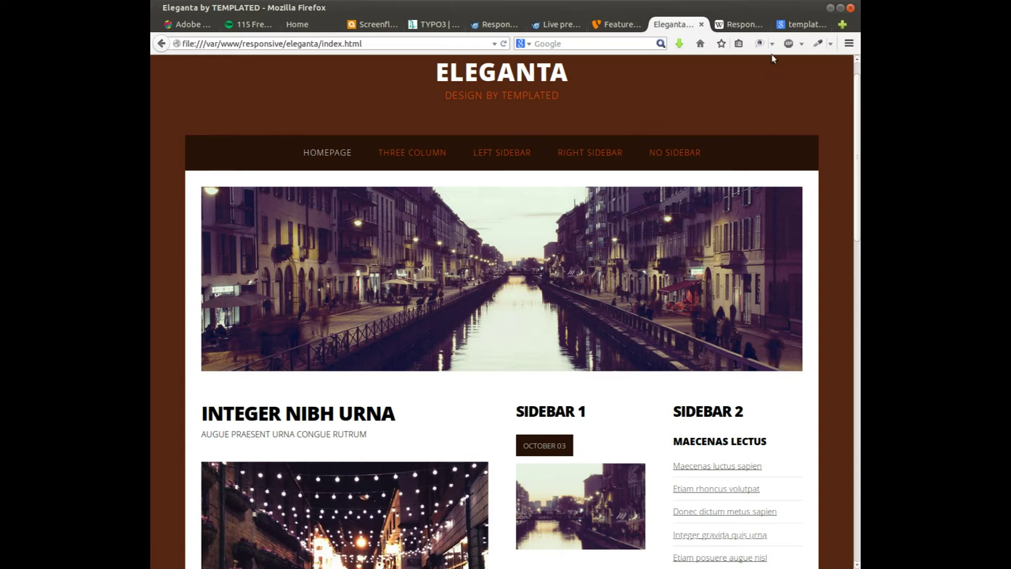
Step: Inspect templated-eleganta.zip in the file manager's responsive folder, and open the extracted eleganta folder to view its files
click(796, 29)
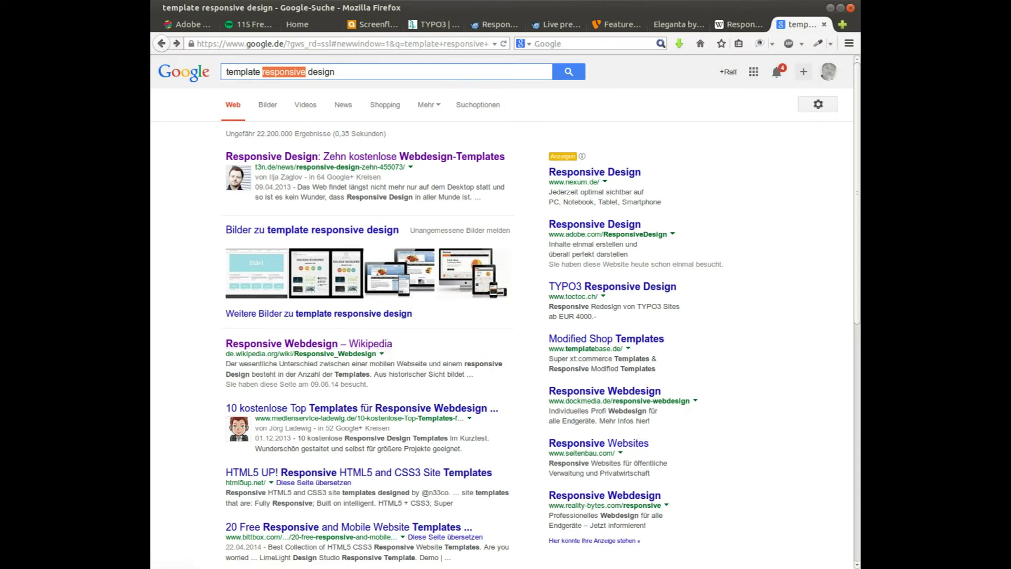
key(alt+Tab)
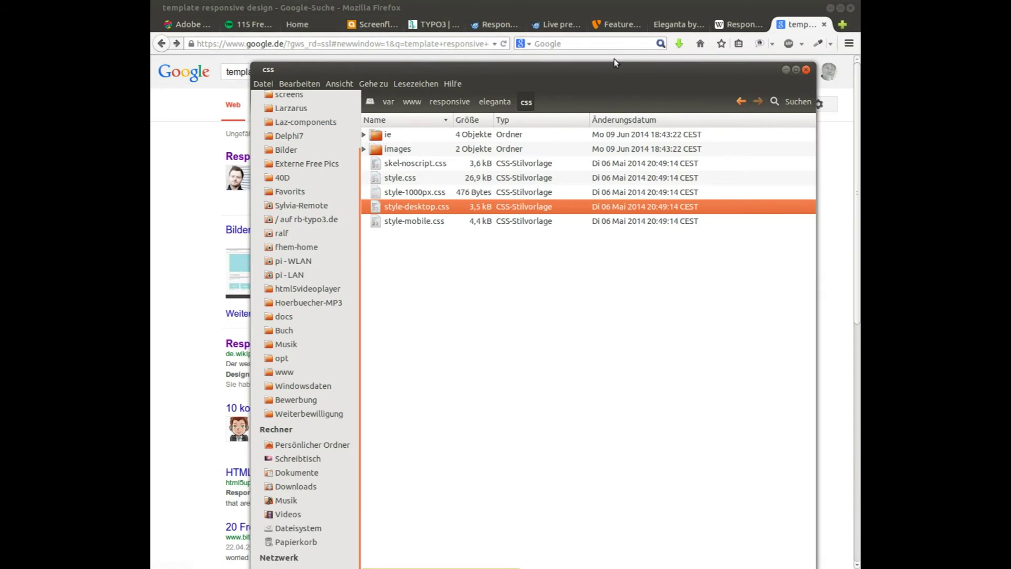
drag(614, 63, 615, 39)
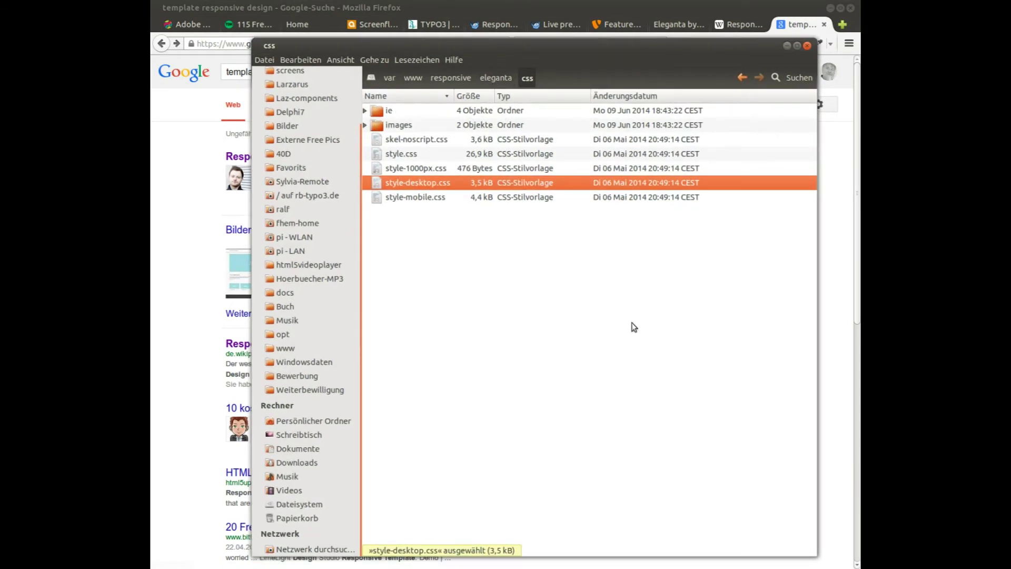
click(451, 78)
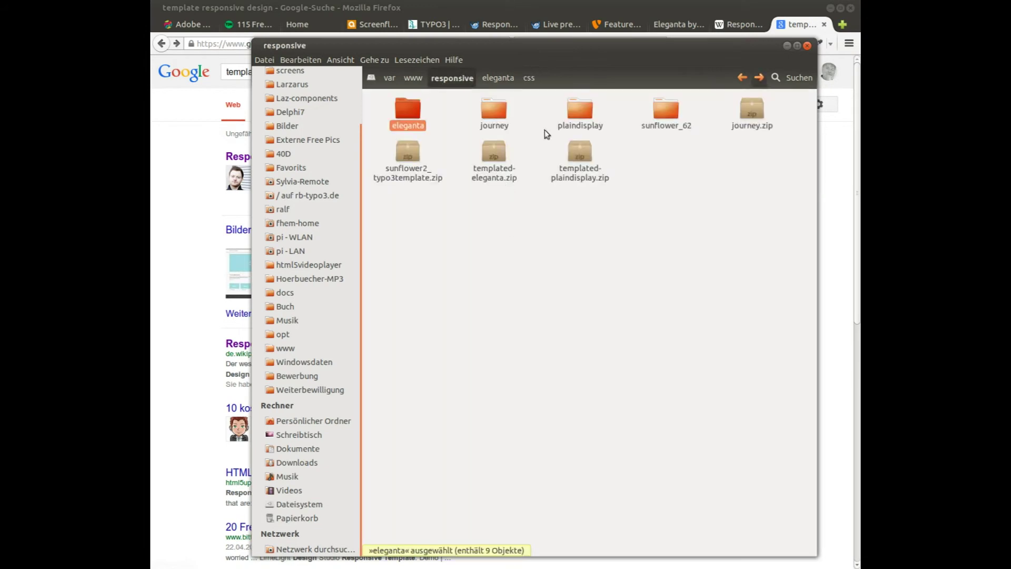
click(482, 153)
double_click(501, 148)
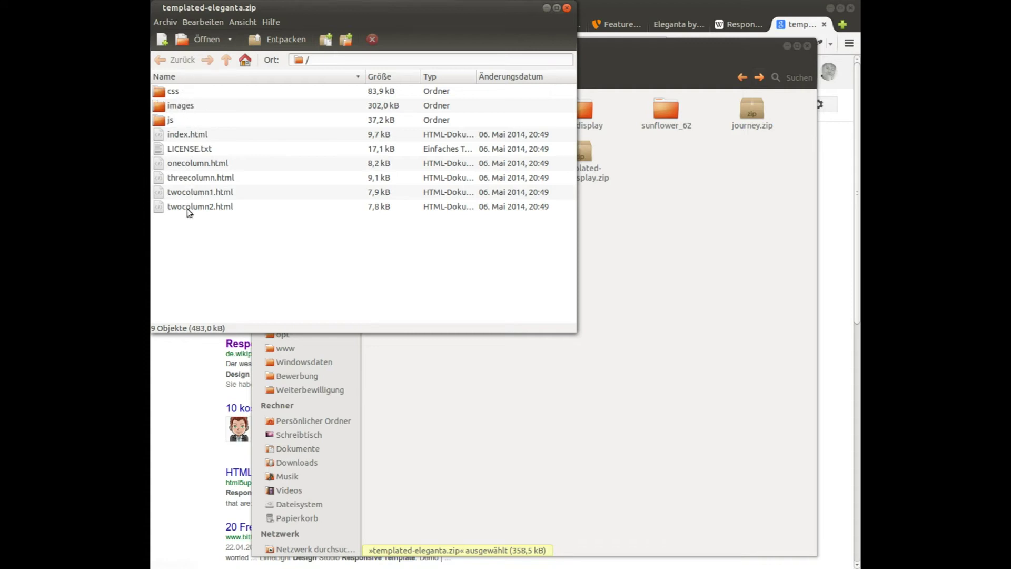
click(567, 9)
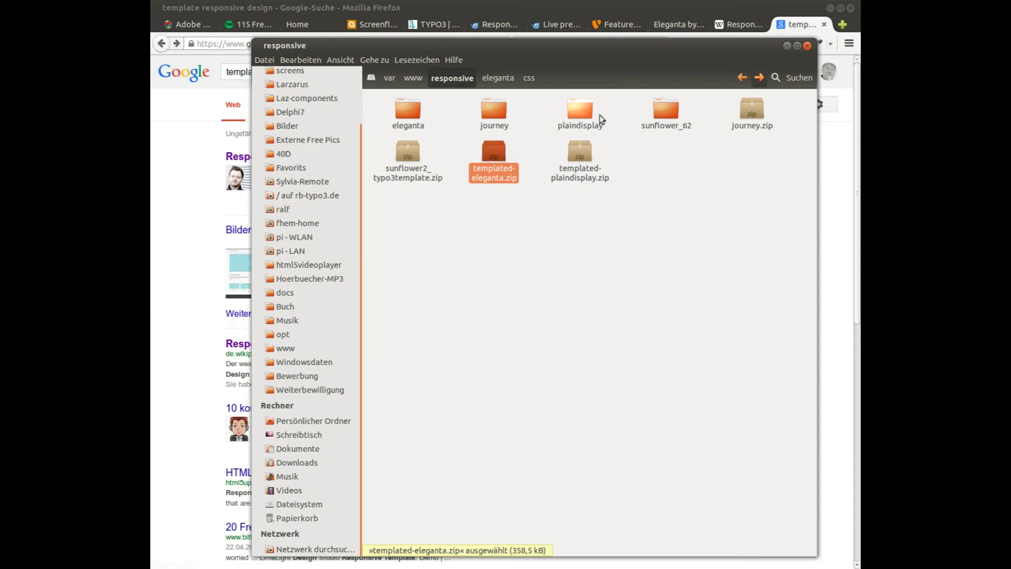
double_click(408, 113)
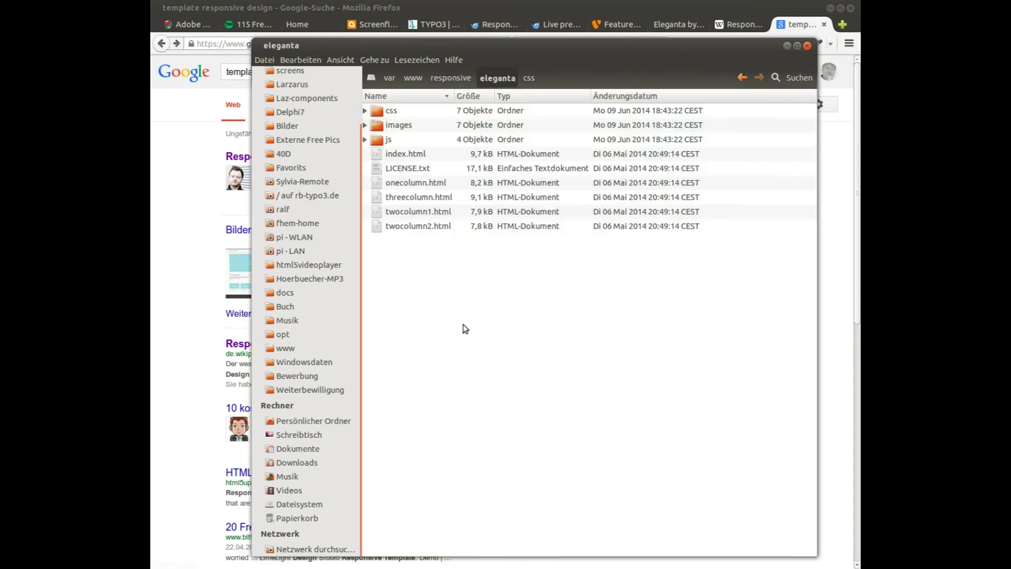
mouse_move(507, 56)
mouse_down()
mouse_move(511, 47)
mouse_move(500, 56)
mouse_up()
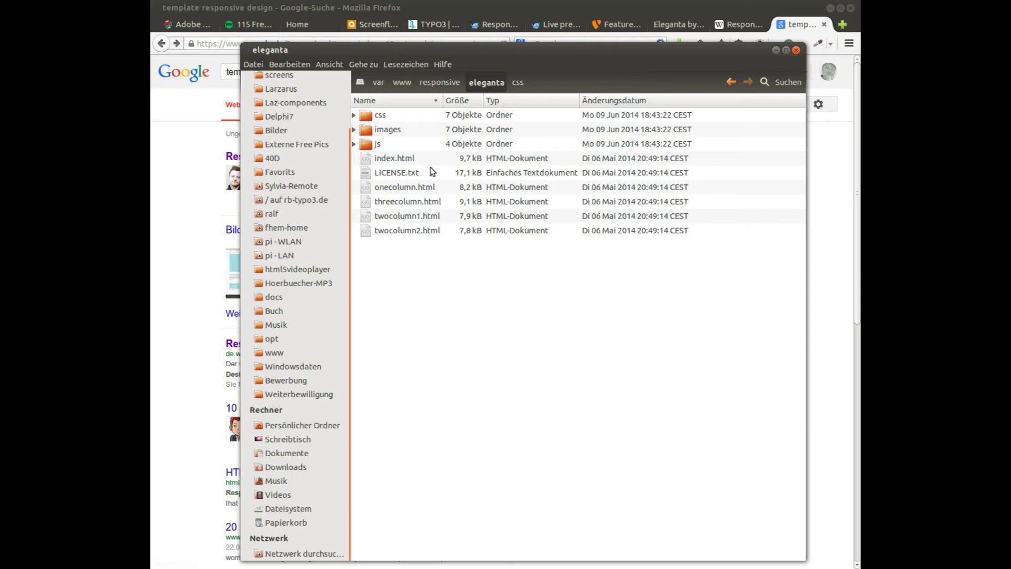
Step: Look through the browser's "template responsive design" search results, and open the live demo of TemplateMonster's Smart Fit template
click(179, 188)
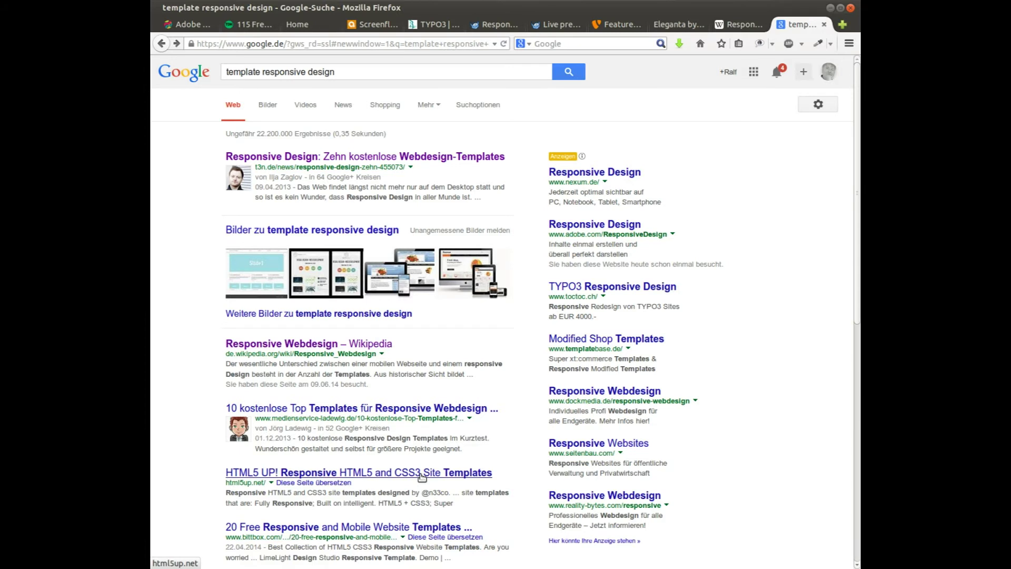
scroll(423, 478, down, 4)
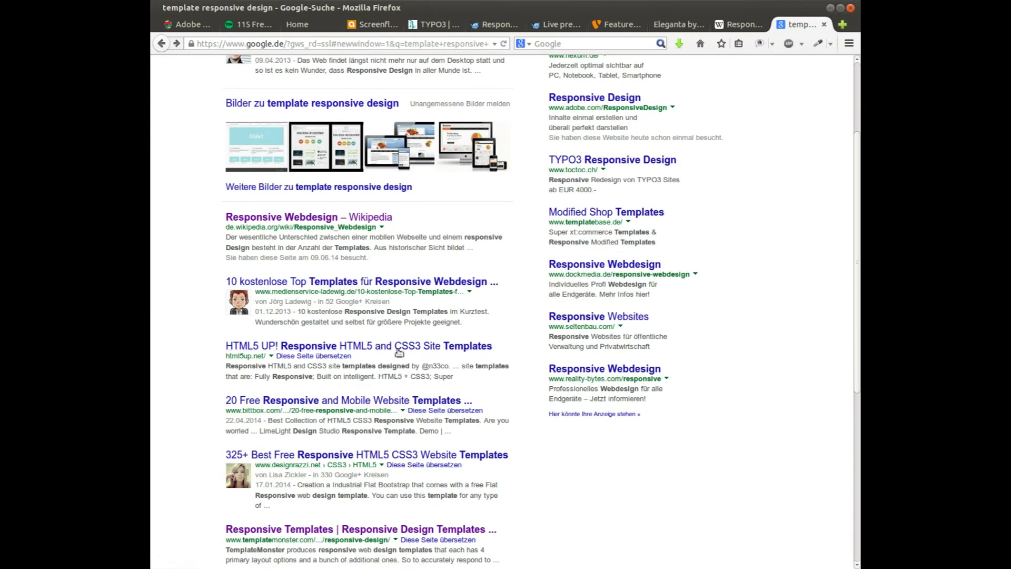
click(488, 24)
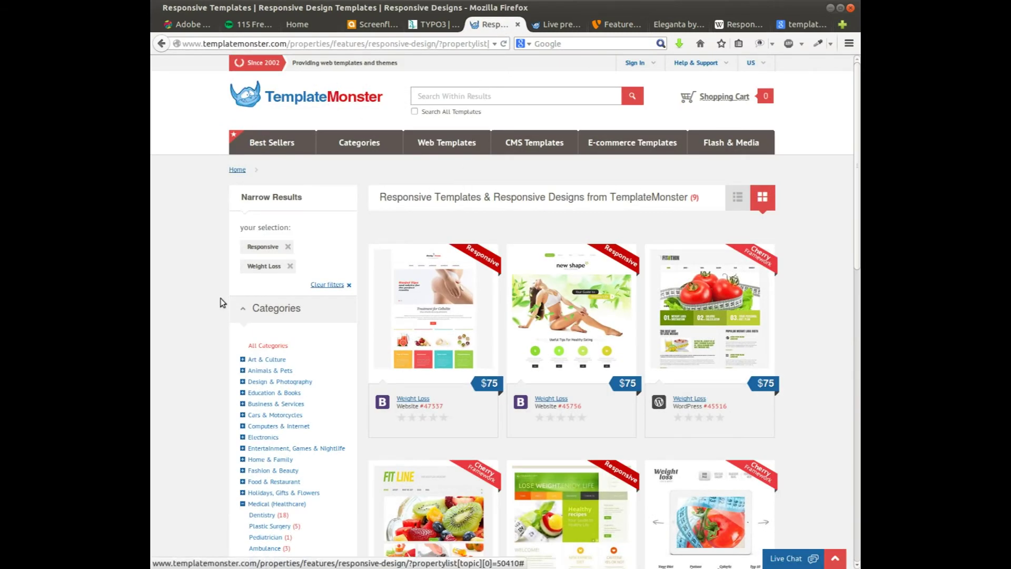
mouse_move(706, 333)
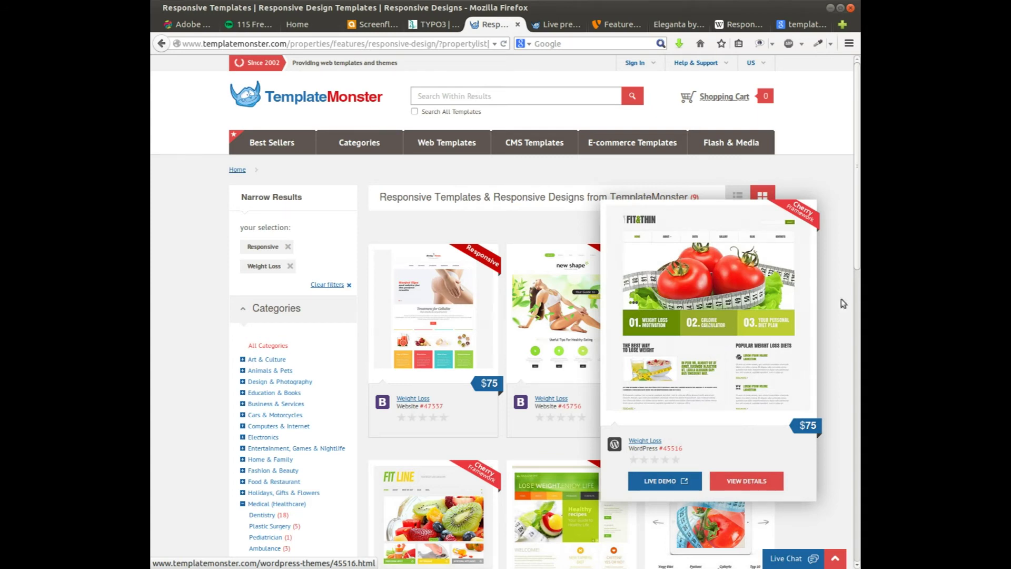
scroll(832, 463, down, 5)
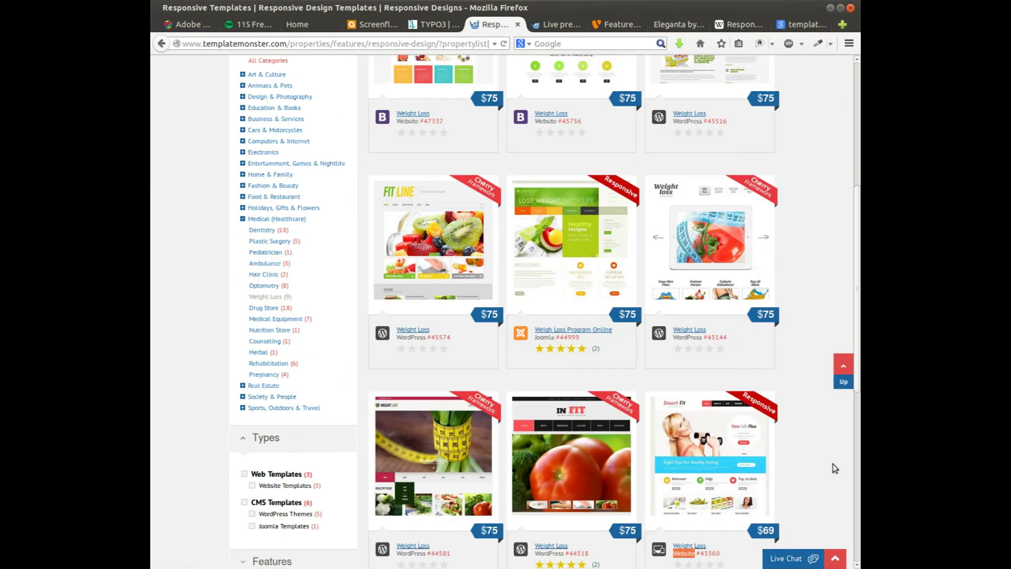
scroll(832, 463, down, 2)
mouse_move(719, 415)
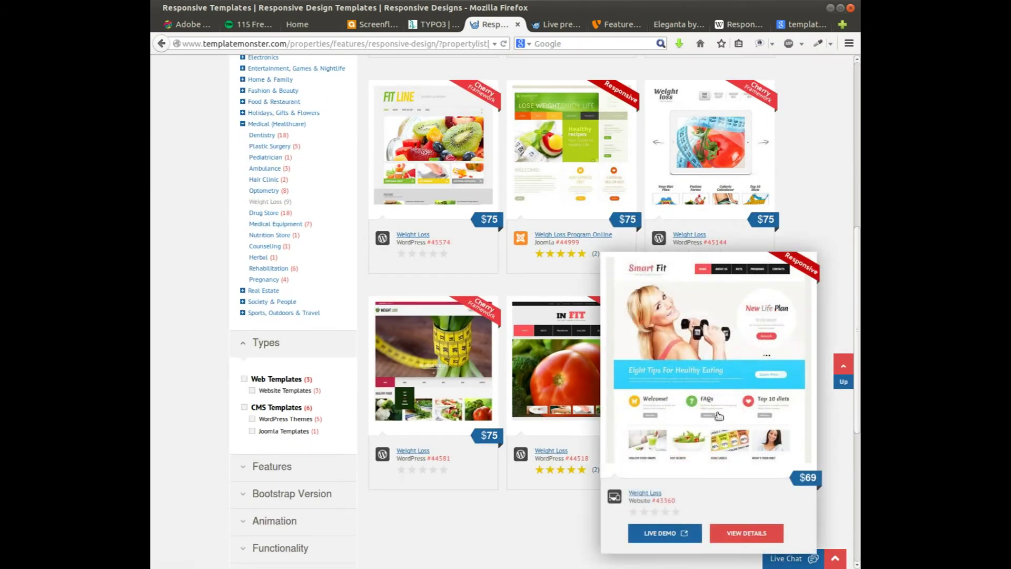
click(670, 535)
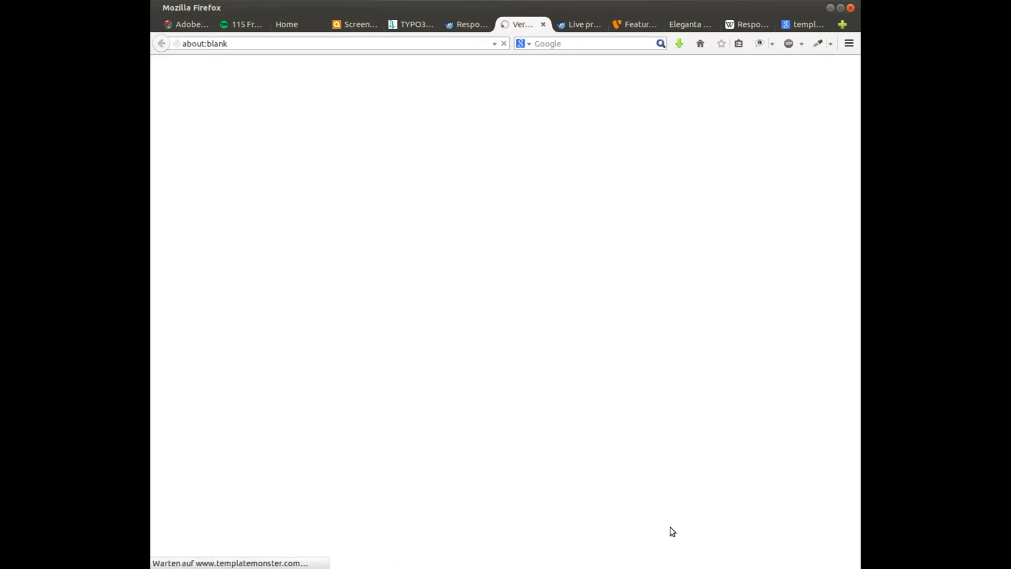
click(318, 42)
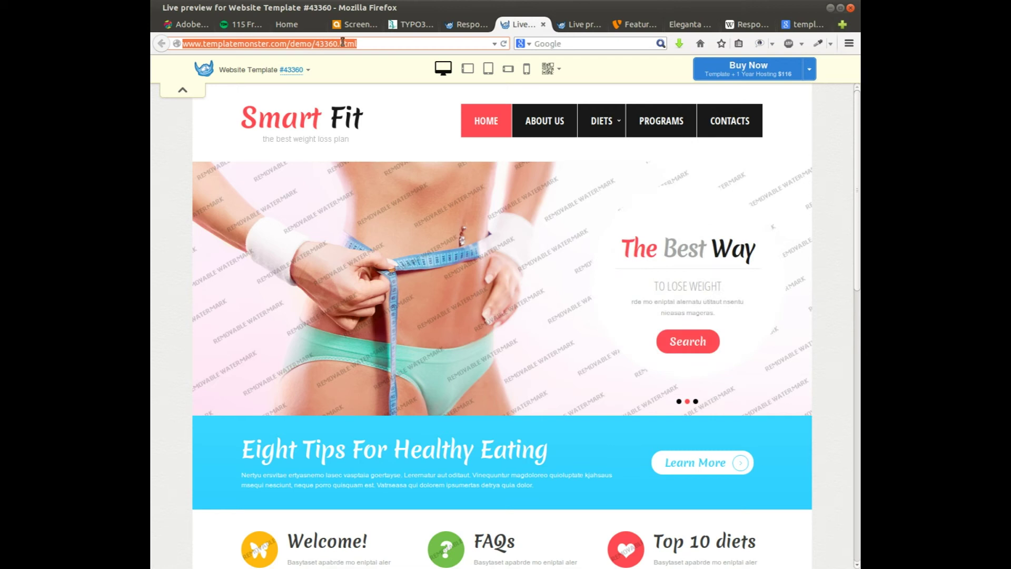
Step: Preview the Smart Fit demo on a landscape phone and examine the page content down to Ten-Minute Workouts
click(508, 69)
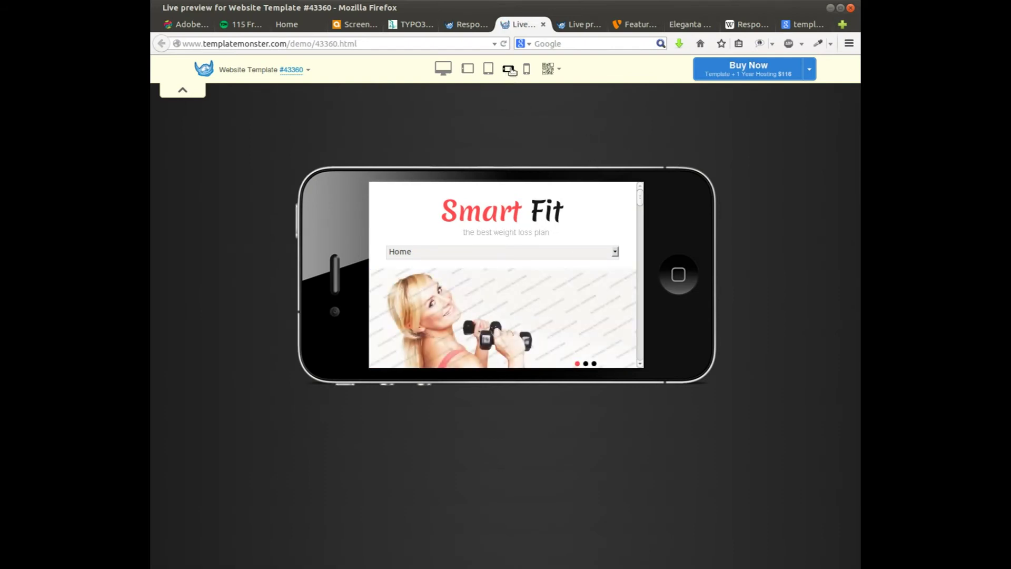
scroll(561, 268, down, 10)
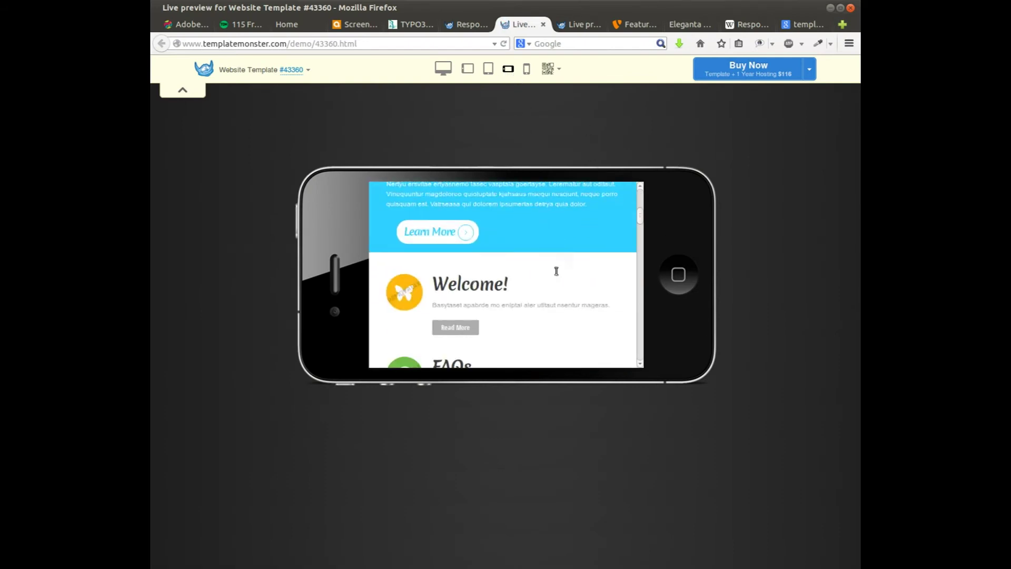
scroll(554, 285, down, 10)
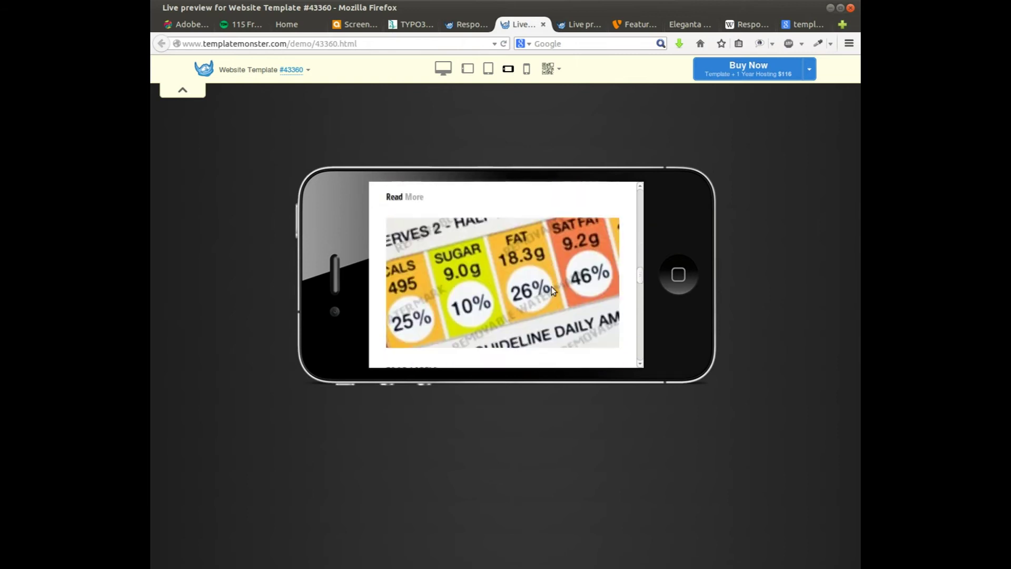
scroll(552, 296, down, 10)
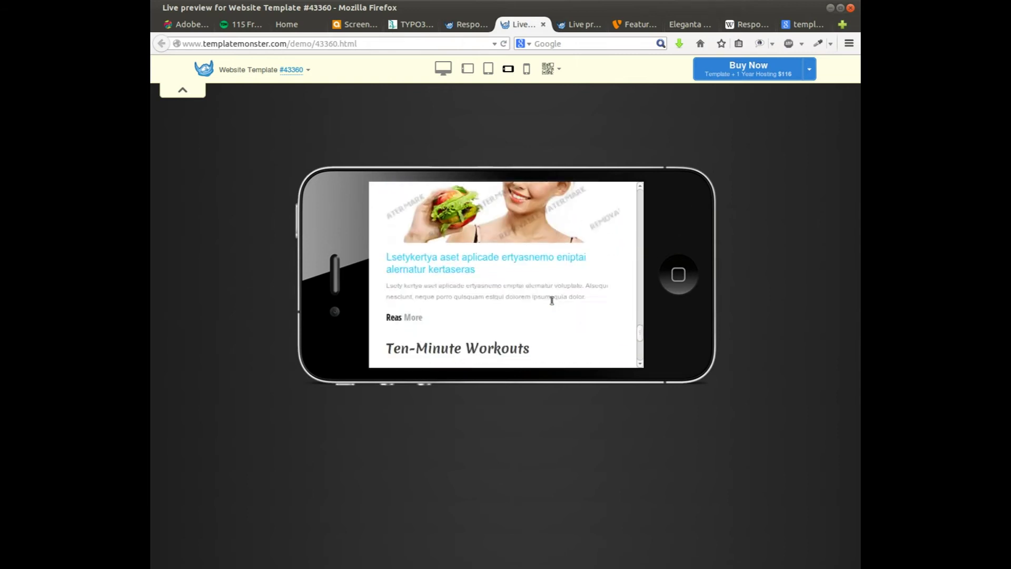
Step: Compare the Smart Fit demo across the portrait phone, portrait and landscape tablet, desktop and landscape phone views, ending on the portrait phone
click(526, 69)
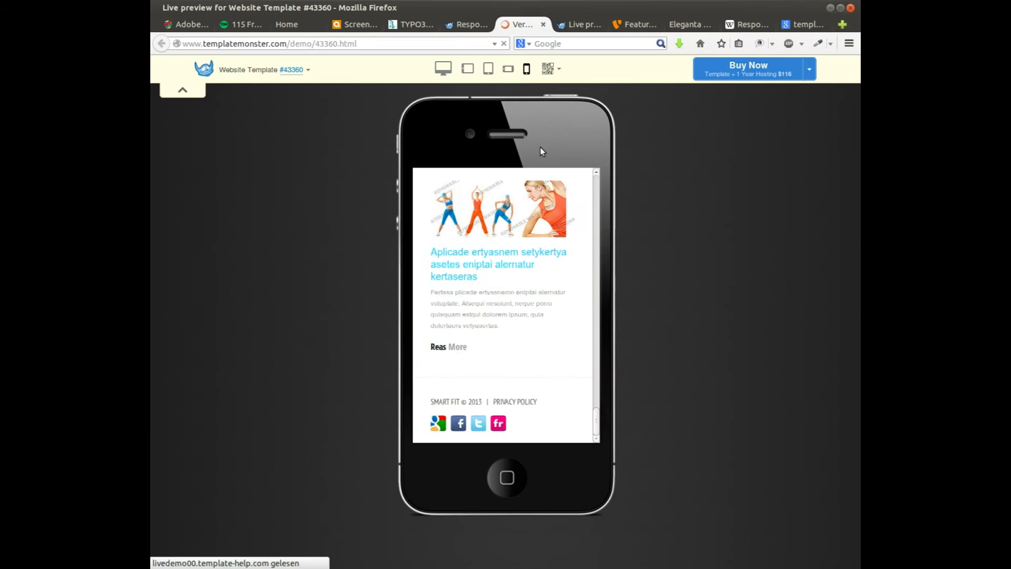
click(488, 69)
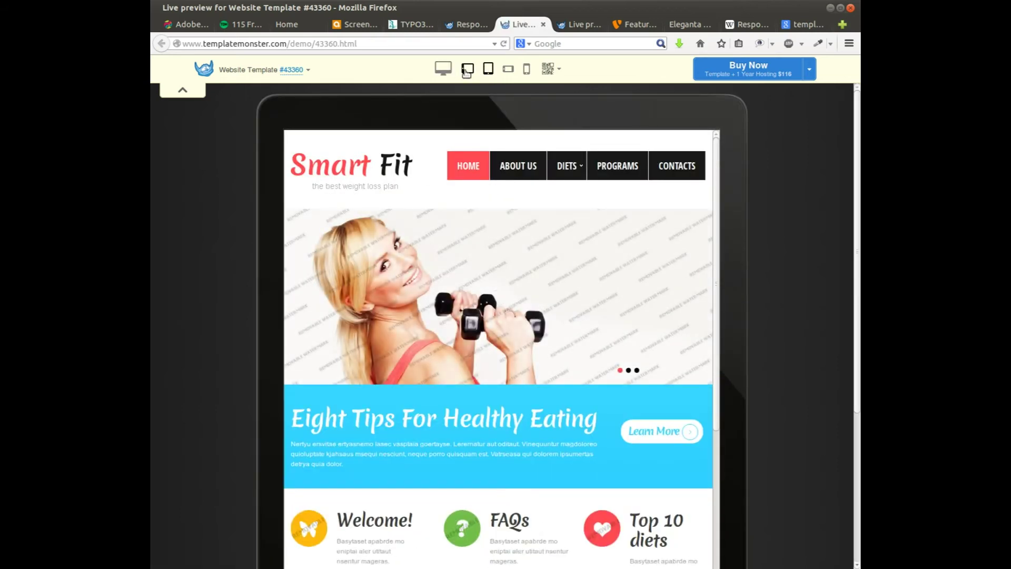
click(467, 69)
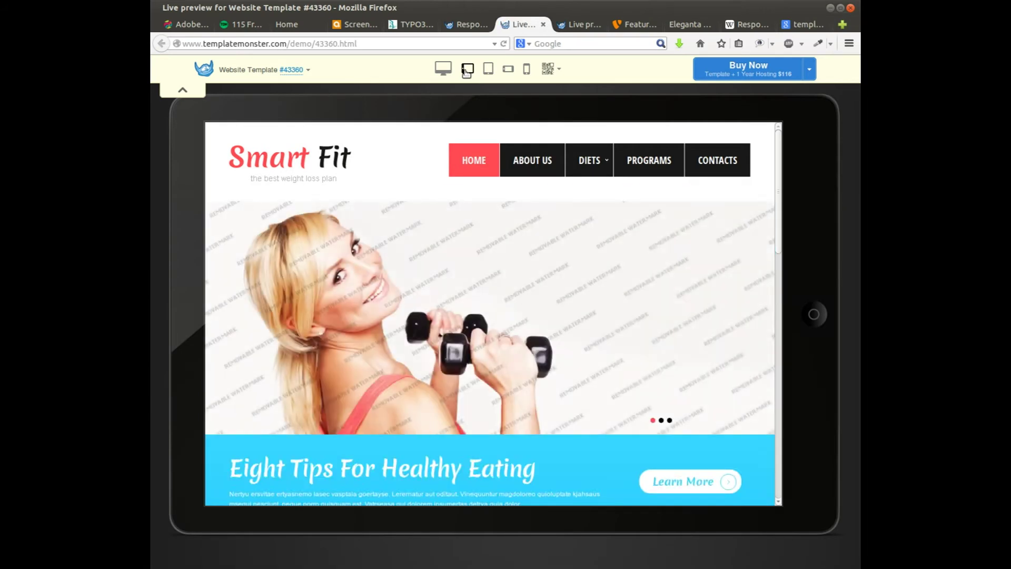
click(442, 68)
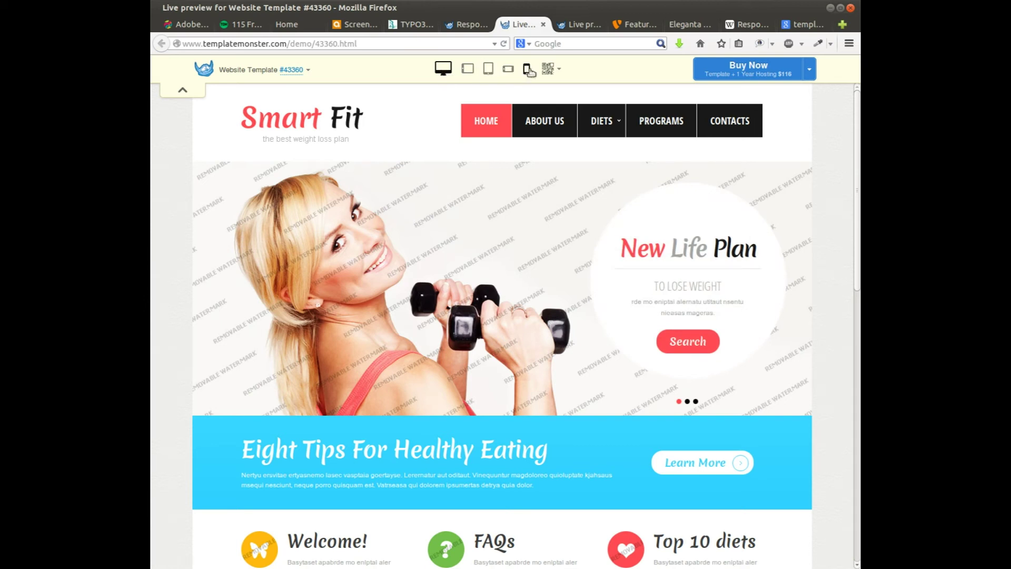
click(467, 68)
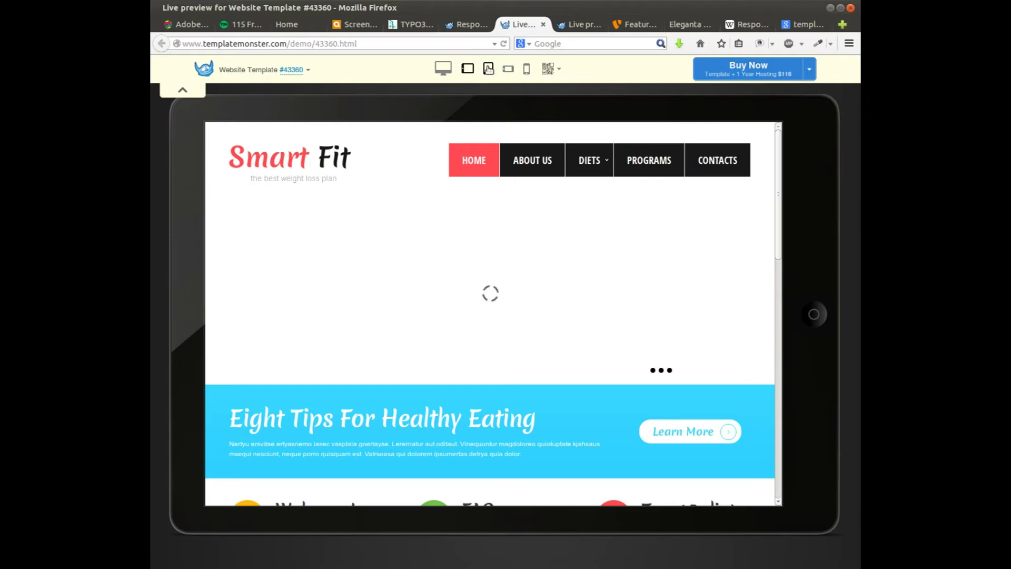
click(508, 68)
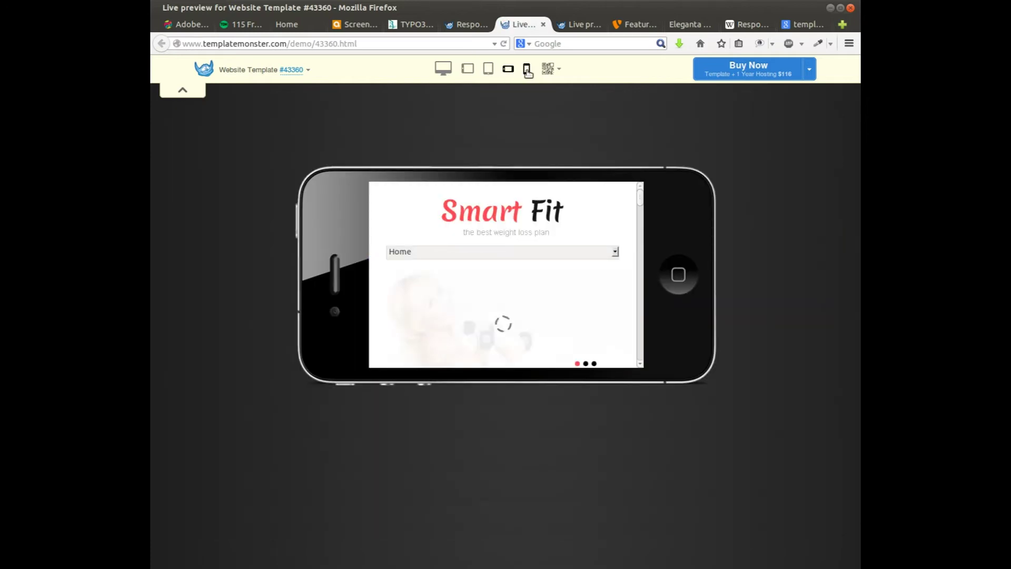
click(527, 70)
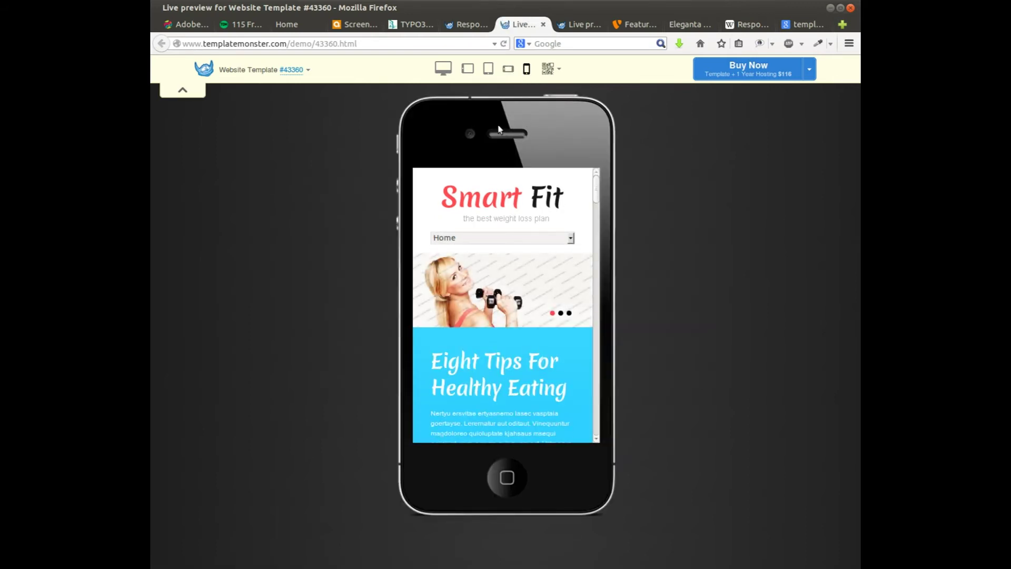
Step: In Screenfly, highlight the quirktools.com domain and preview the TYPO3 site at the 19" Desktop size, 1440 x 900
click(353, 25)
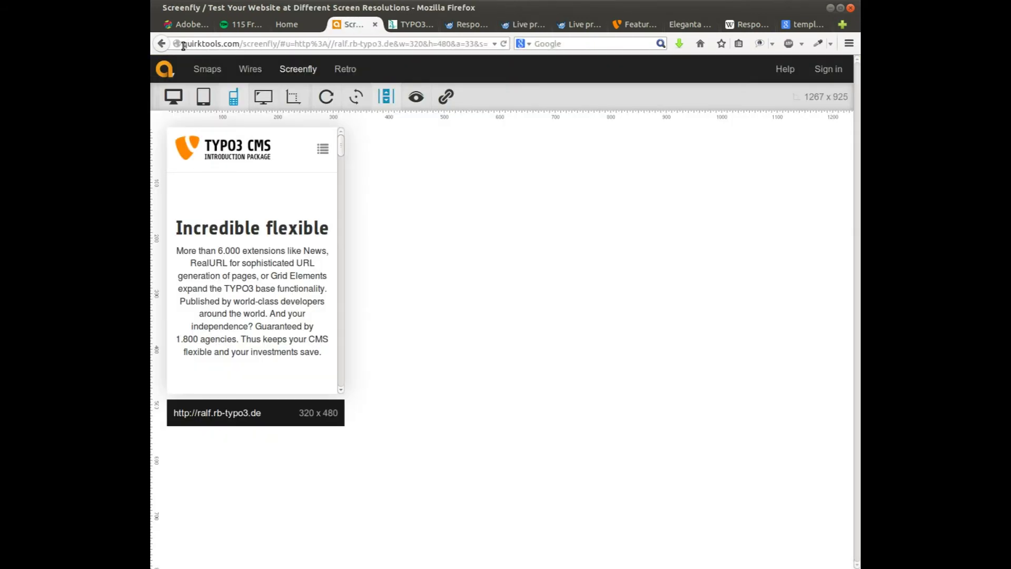
drag(241, 43, 184, 44)
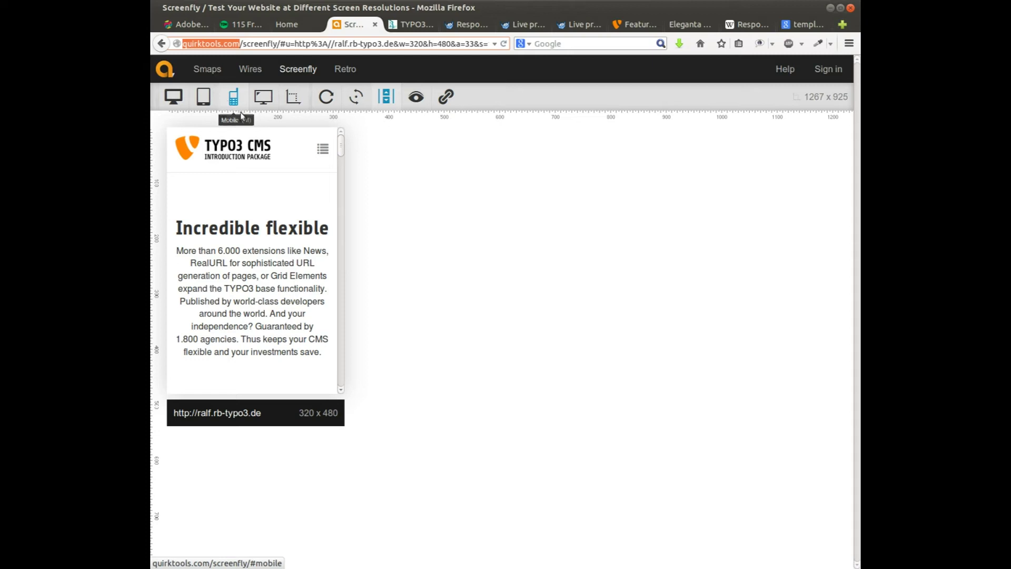
mouse_move(342, 149)
mouse_down()
mouse_move(345, 339)
mouse_move(342, 139)
mouse_up()
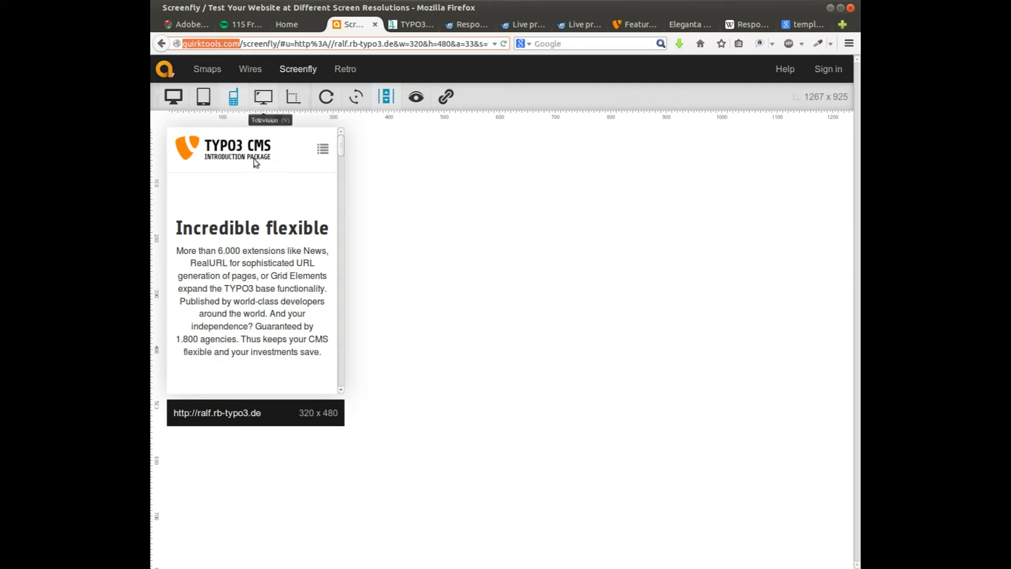
click(185, 103)
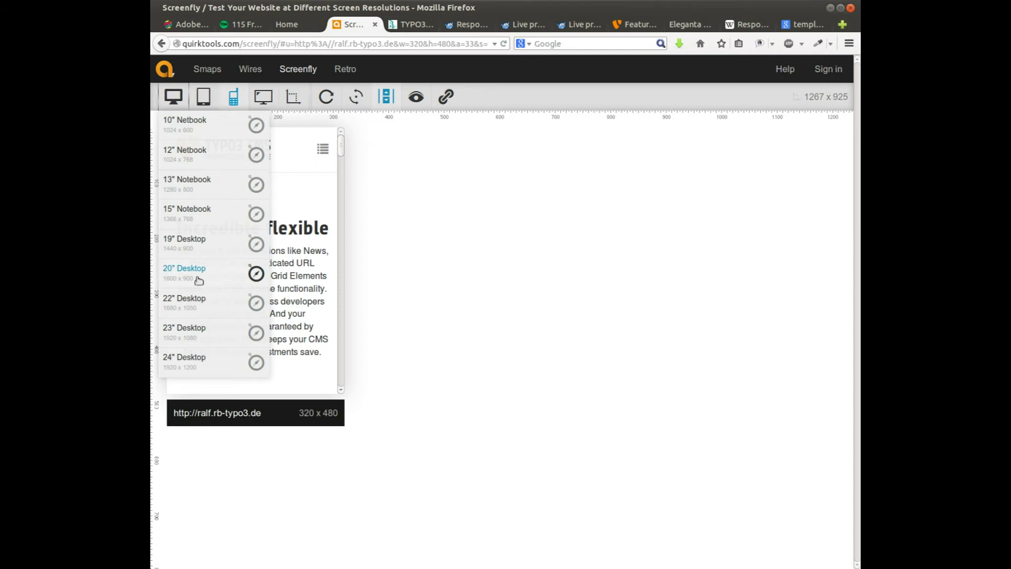
click(194, 236)
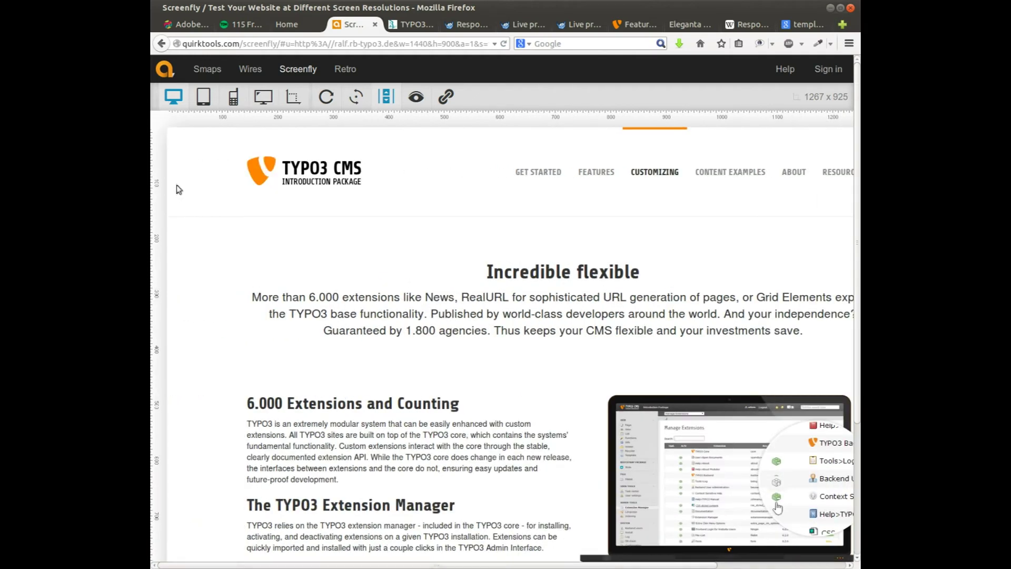
Step: Preview the TYPO3 site at the 10" Netbook size, 1024 x 600, and return to its home page through the site logo
mouse_move(170, 107)
click(190, 122)
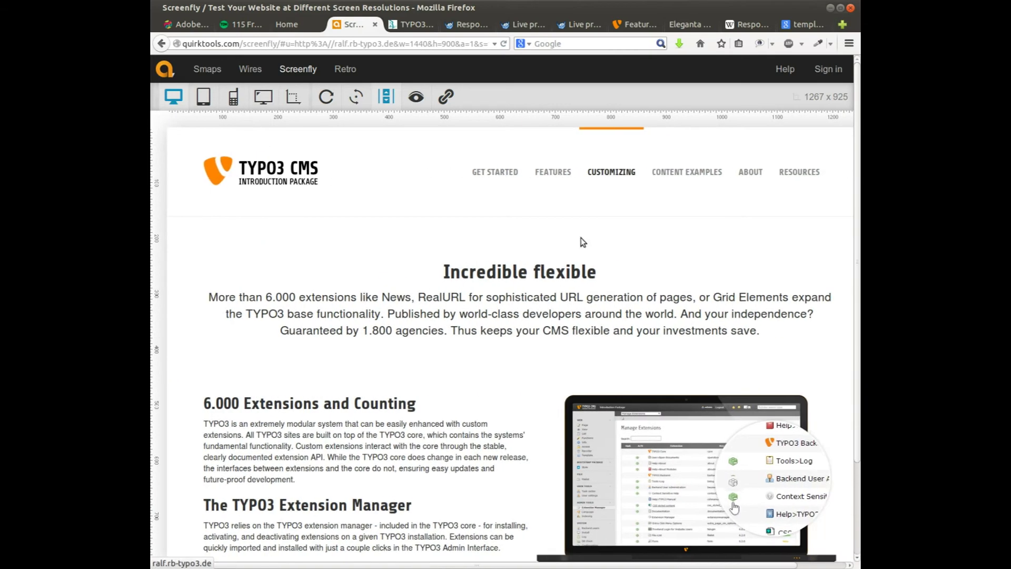
drag(735, 176, 732, 153)
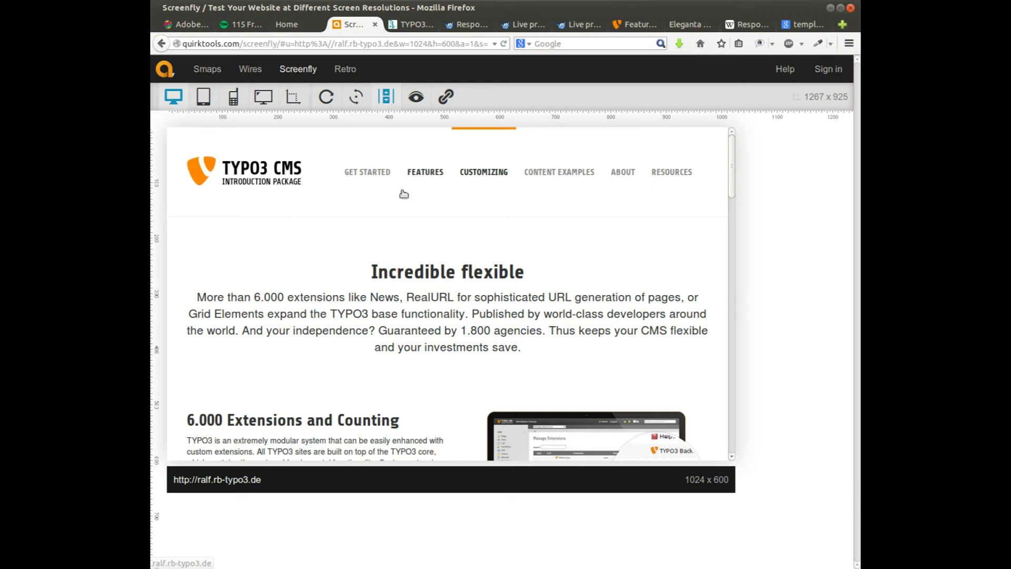
click(262, 177)
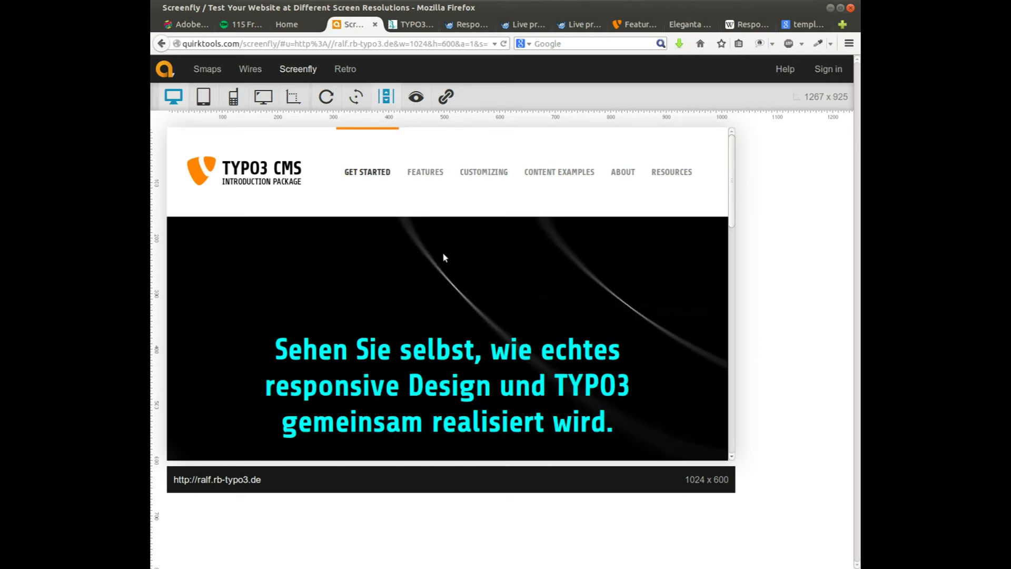
drag(733, 163, 725, 129)
Step: Compare the TYPO3 home page on the Apple iPhone 3&4, 320 x 480, with the 10" Netbook size, ending on the iPhone
click(233, 99)
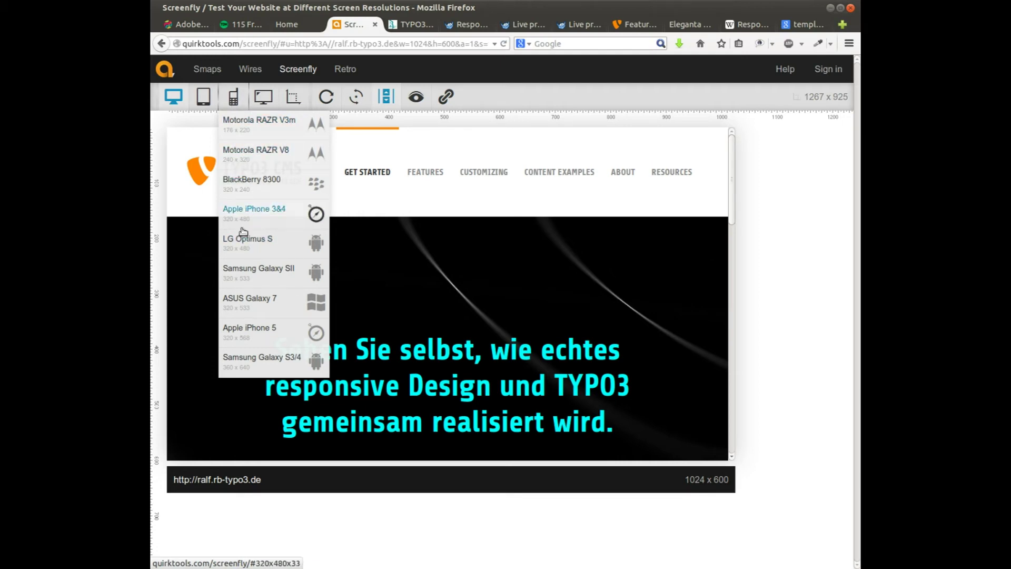
click(271, 209)
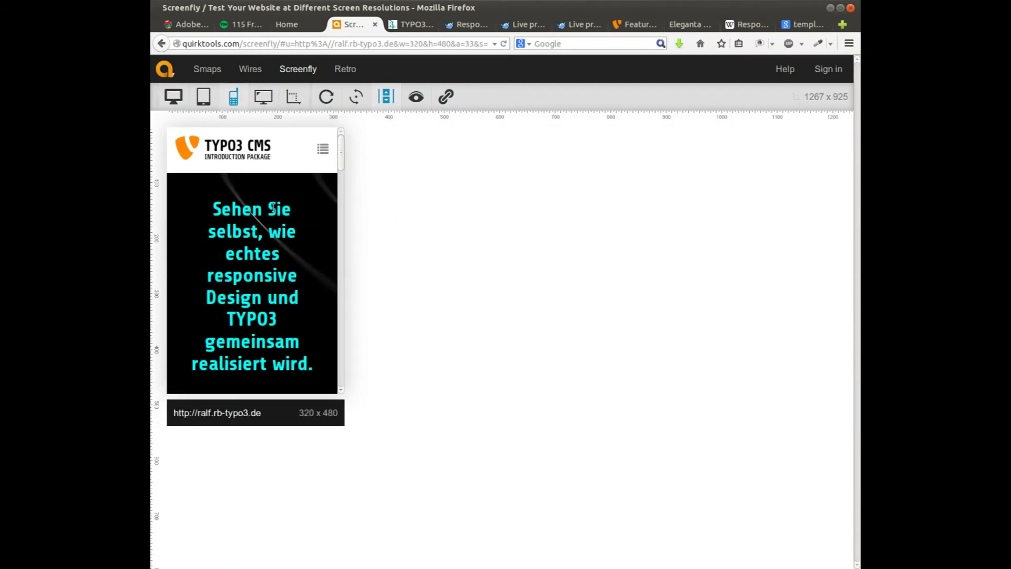
mouse_move(345, 153)
mouse_down()
mouse_move(336, 356)
mouse_move(347, 391)
mouse_move(361, 210)
mouse_move(349, 140)
mouse_up()
mouse_move(174, 93)
click(182, 120)
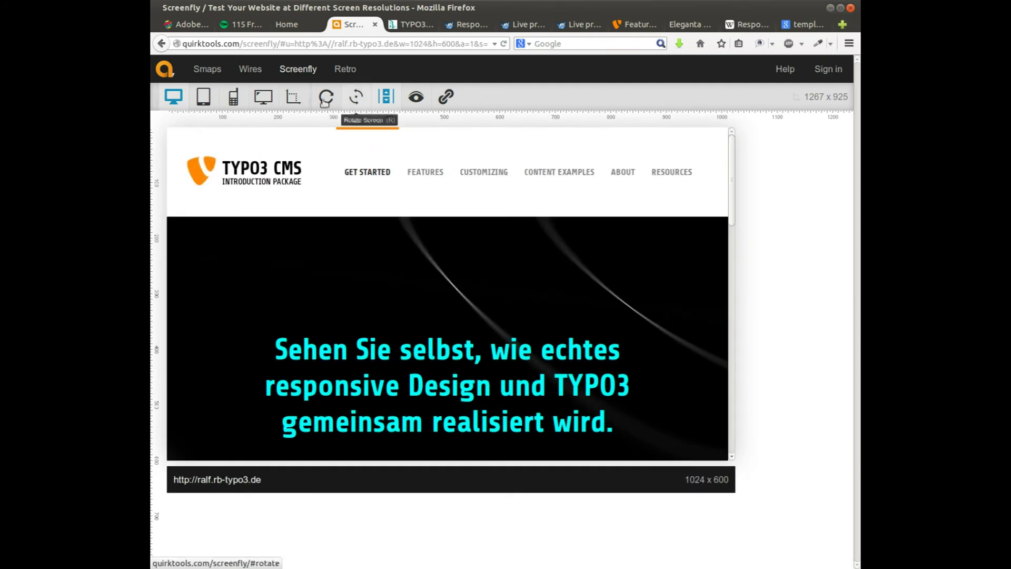
mouse_move(235, 113)
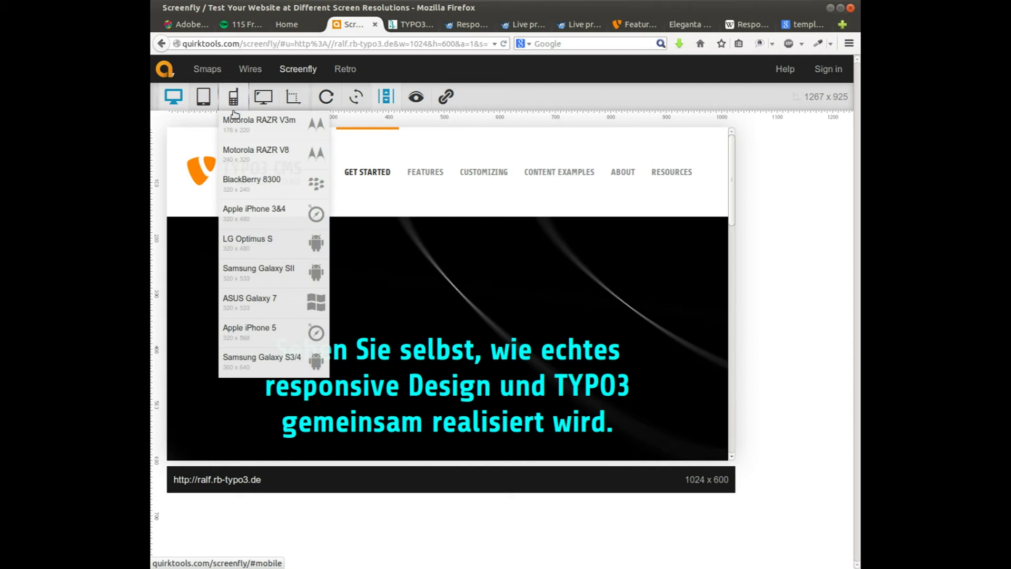
click(262, 210)
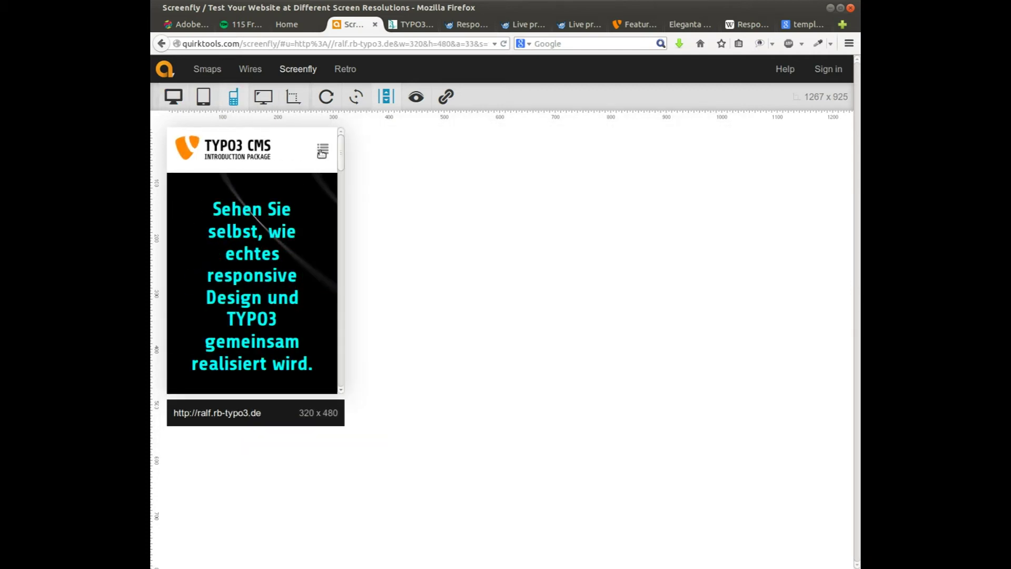
Step: Use the site's collapsed mobile navigation to open the Customizing page, examine its content, and return to Get Started
click(321, 152)
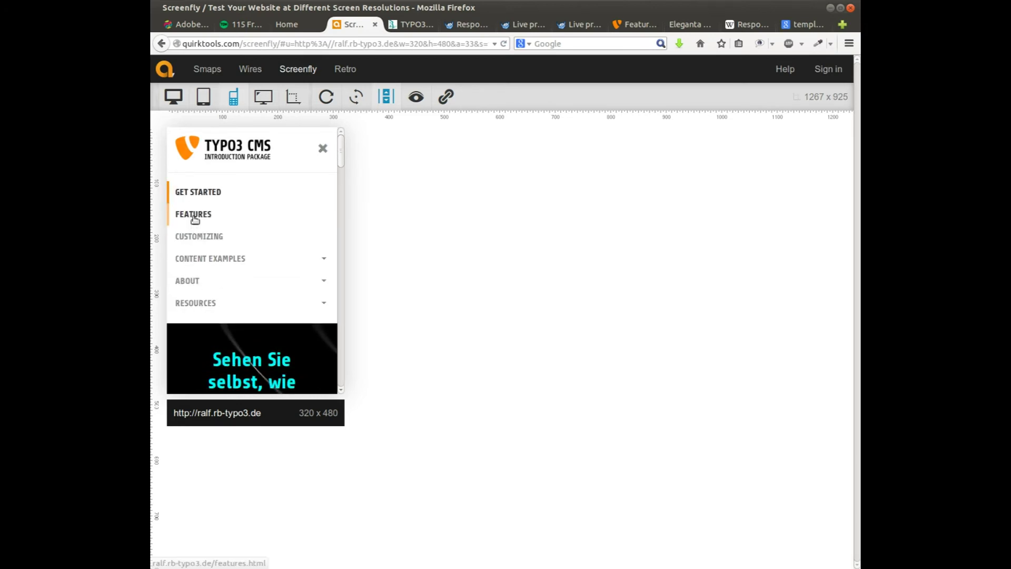
click(193, 238)
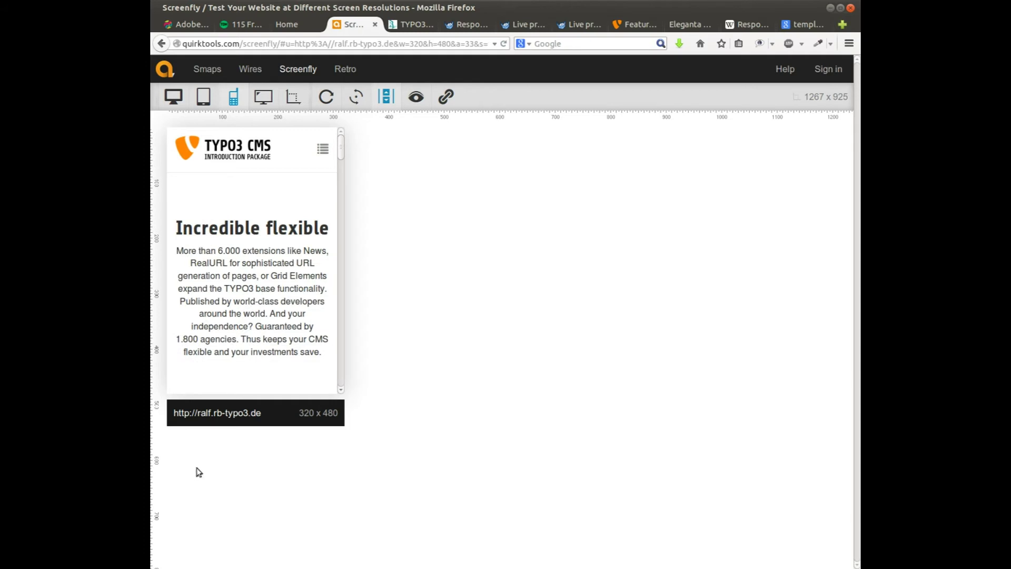
scroll(262, 268, down, 15)
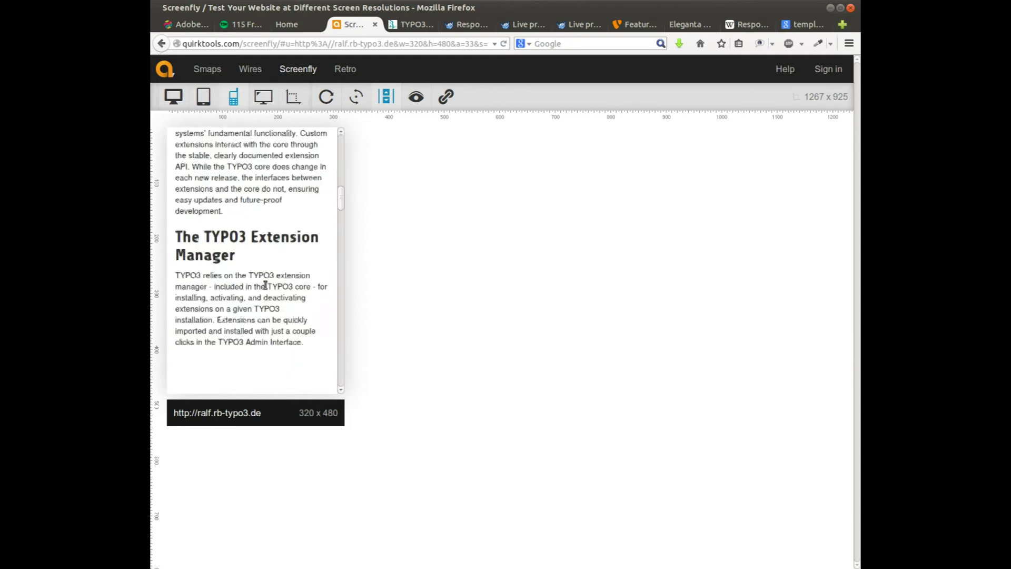
scroll(265, 291, down, 15)
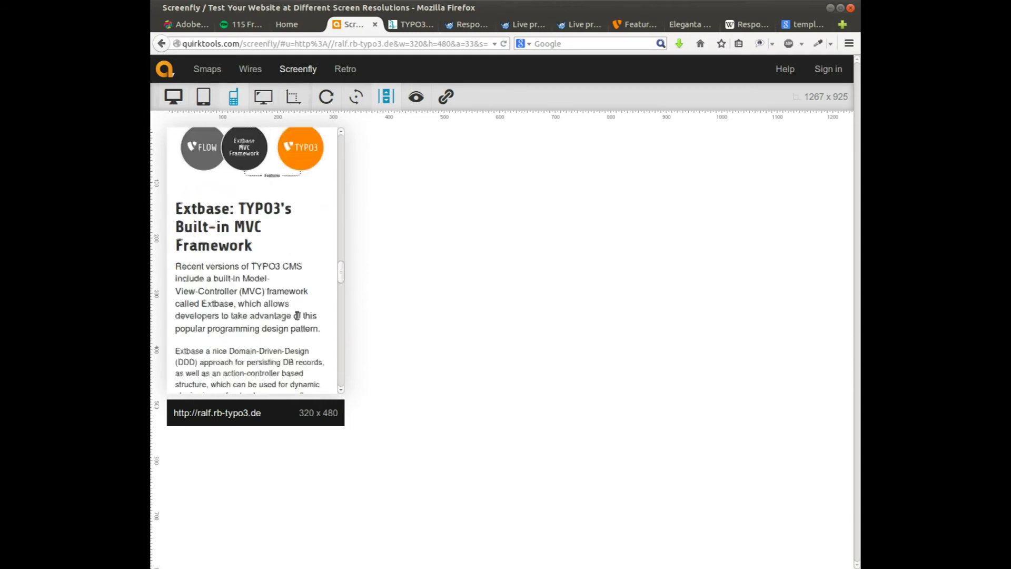
drag(338, 279, 337, 110)
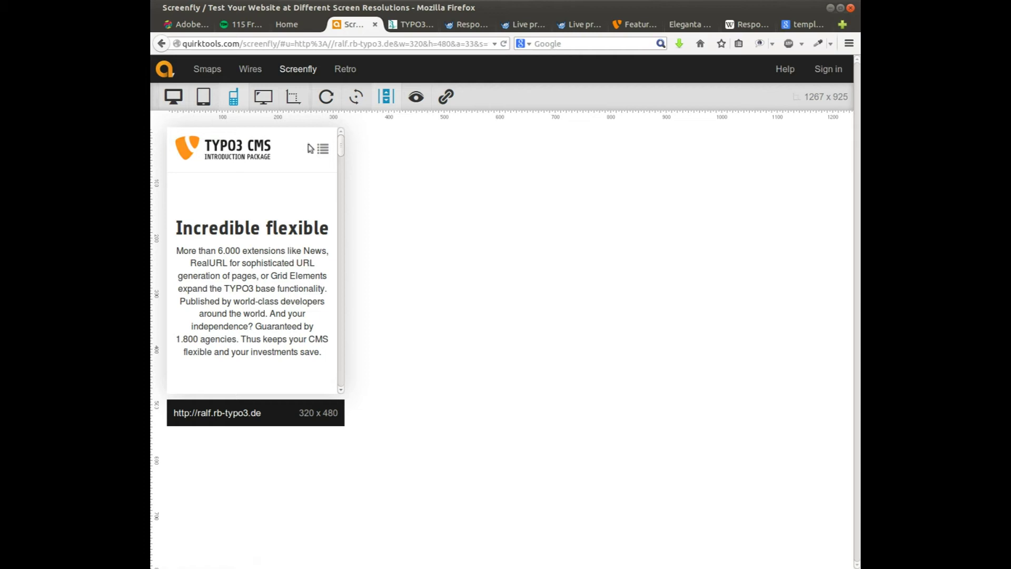
click(323, 151)
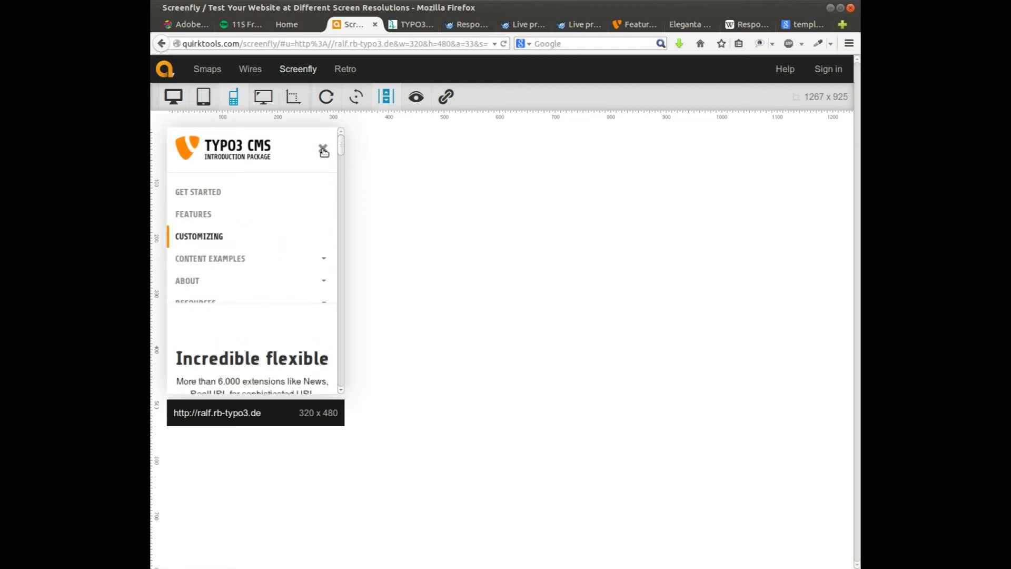
click(196, 193)
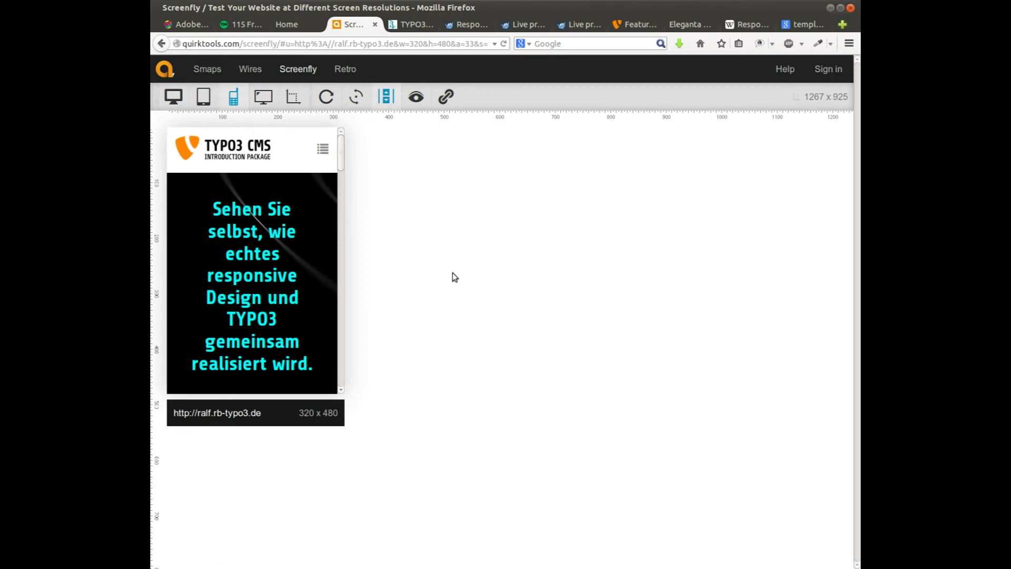
Step: Compare the TYPO3 home page at the Samsung Galaxy SII, BlackBerry 8300 and ASUS Galaxy 7 phone sizes
click(235, 97)
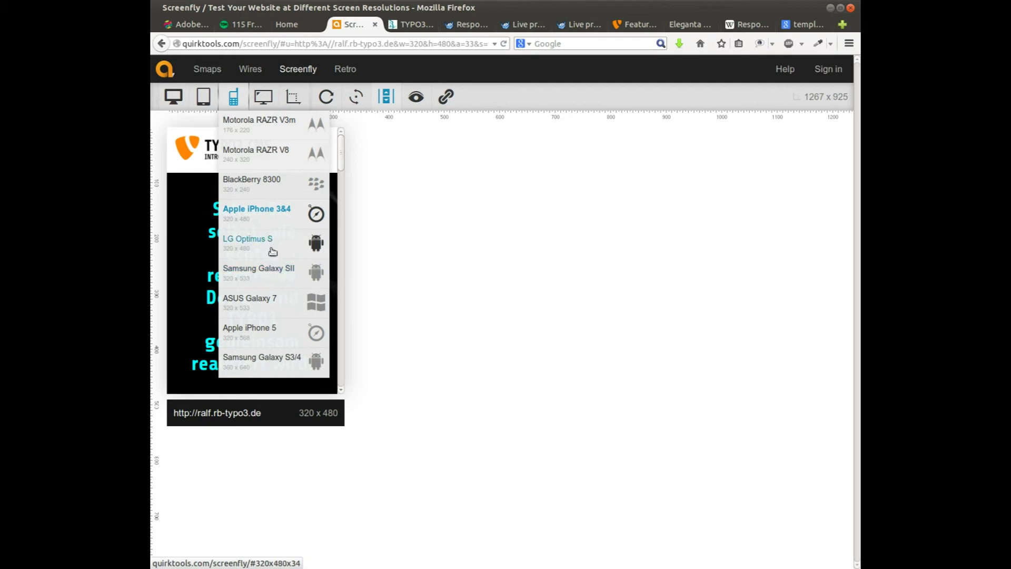
click(264, 270)
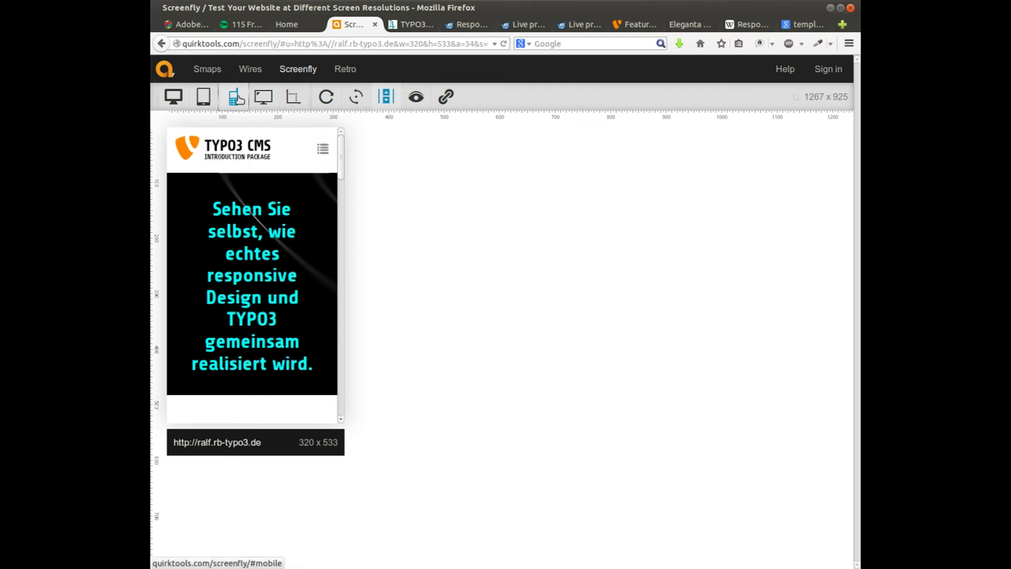
mouse_move(234, 97)
click(260, 180)
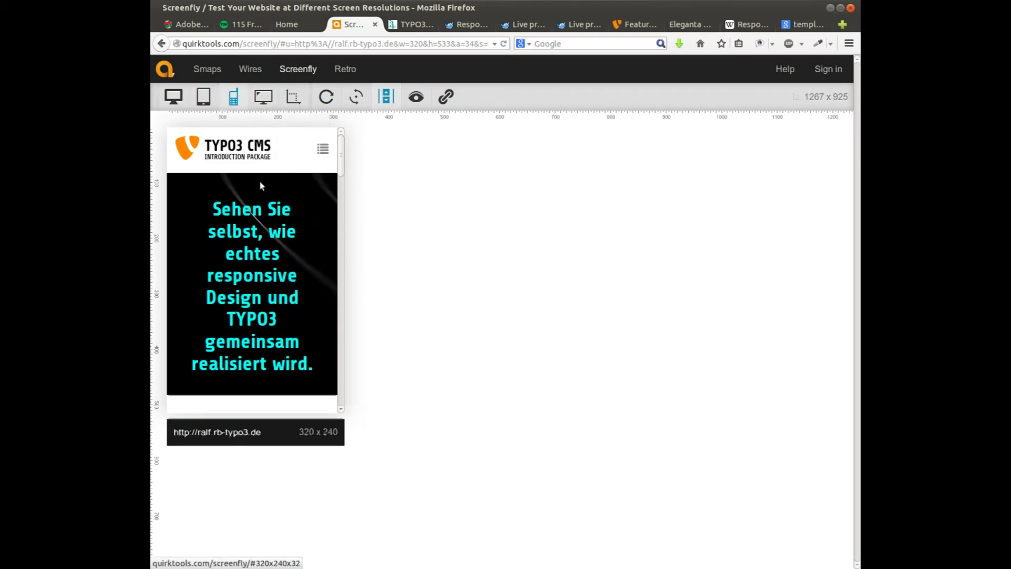
mouse_move(339, 143)
mouse_down()
mouse_move(343, 253)
mouse_move(339, 141)
mouse_up()
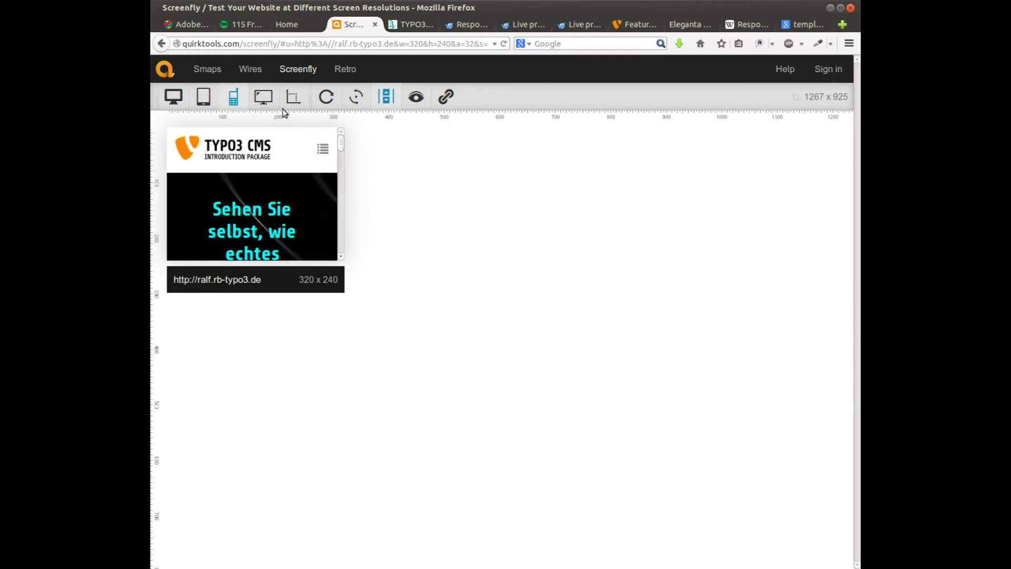
click(234, 99)
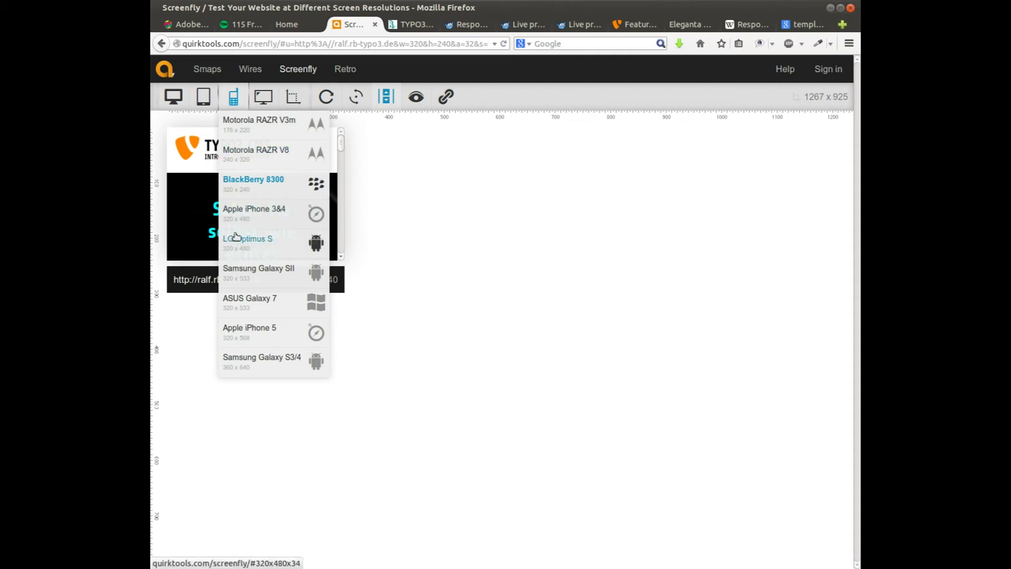
click(264, 301)
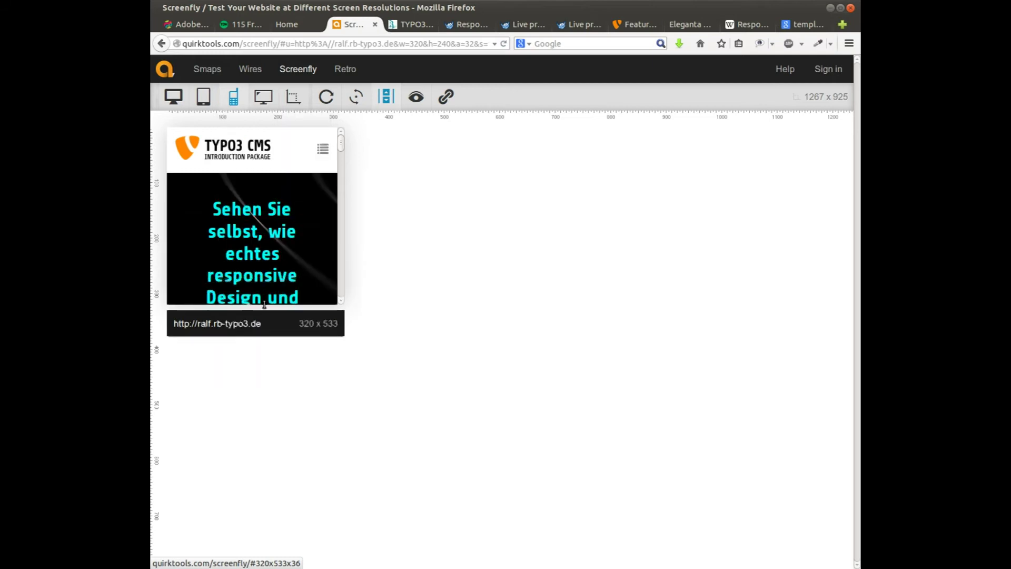
mouse_move(340, 155)
mouse_down()
mouse_move(343, 393)
mouse_move(341, 144)
mouse_up()
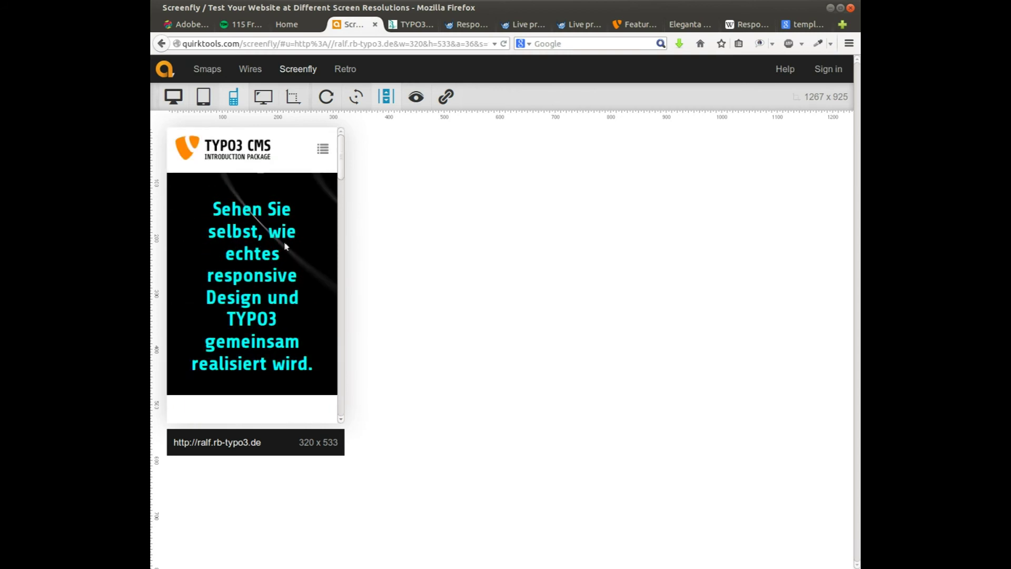
Step: Preview the site on the Samsung Galaxy Tab, 600 x 1024, examining the page down to its footer and expanding and collapsing the site navigation
click(200, 99)
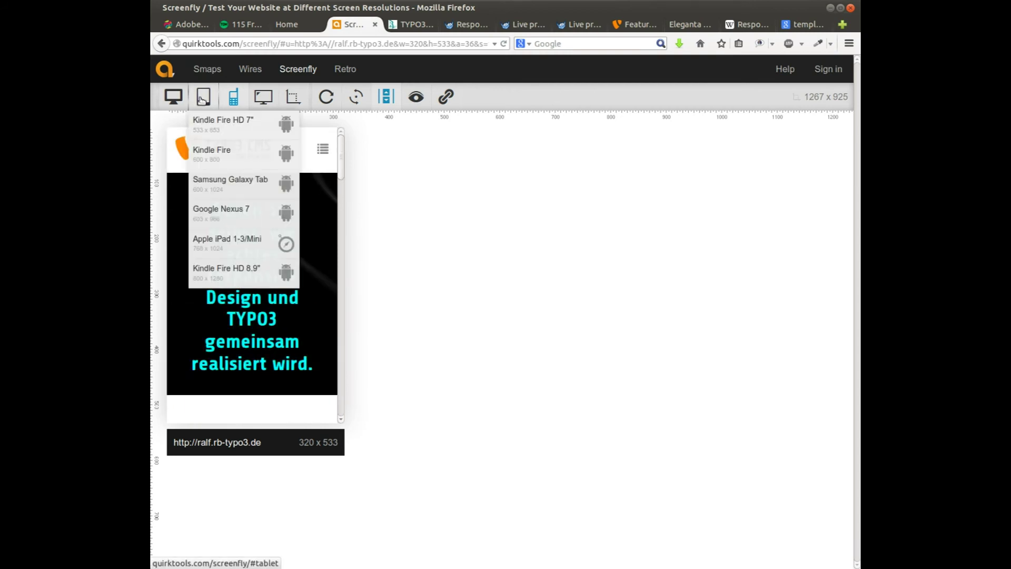
click(229, 191)
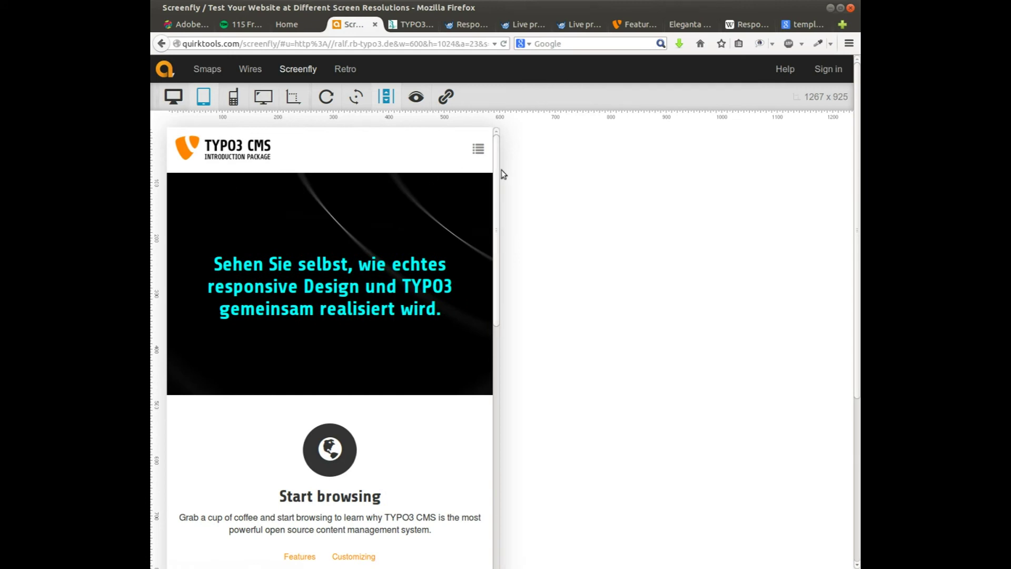
drag(501, 170, 517, 567)
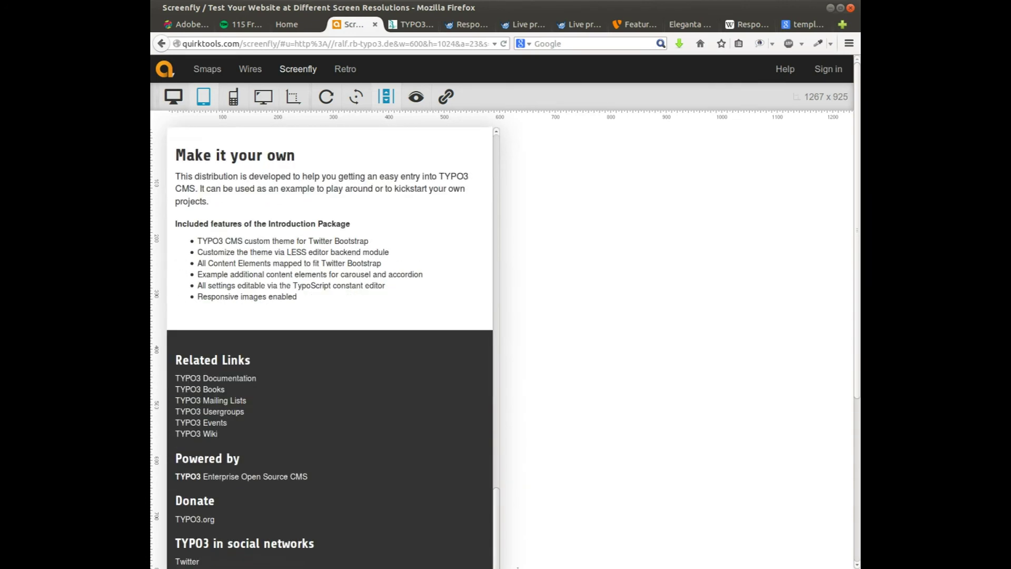
scroll(587, 433, down, 5)
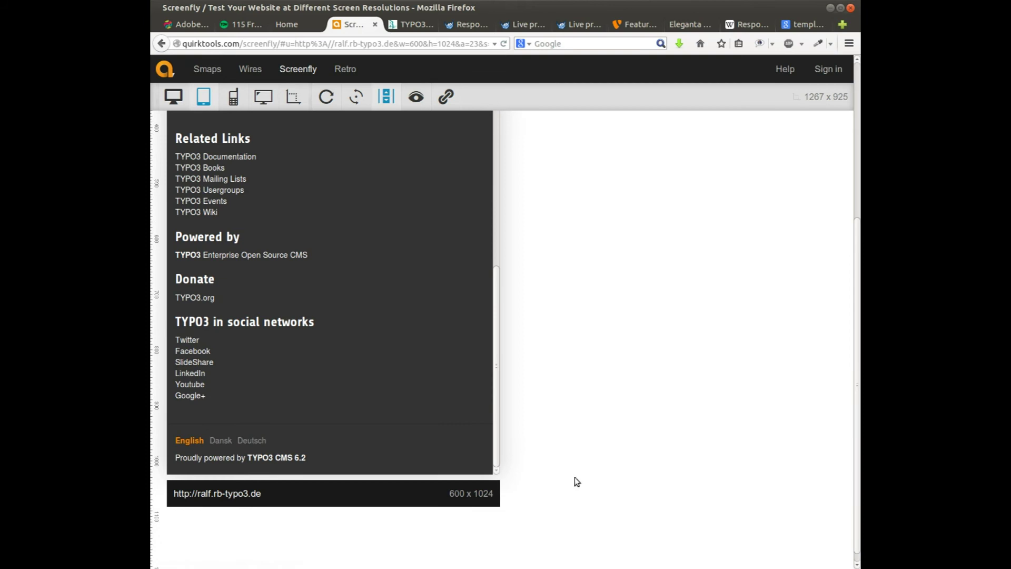
scroll(623, 325, up, 5)
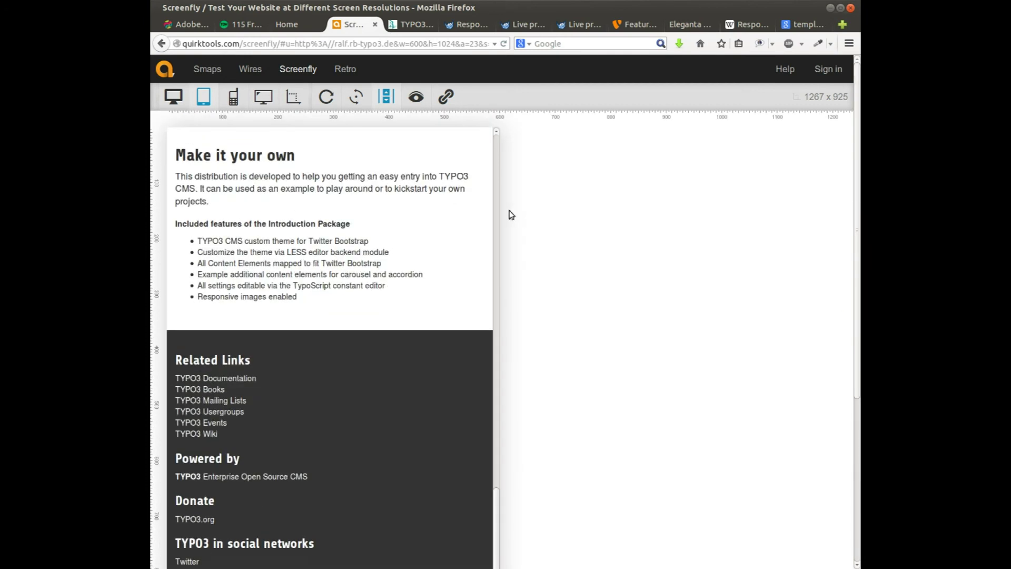
scroll(465, 198, up, 10)
scroll(463, 195, up, 4)
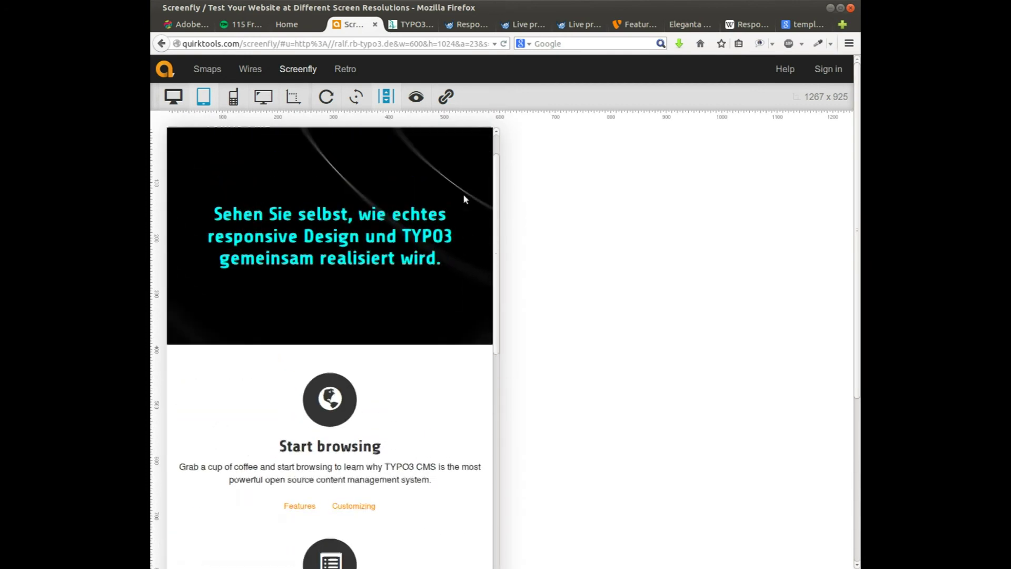
click(476, 150)
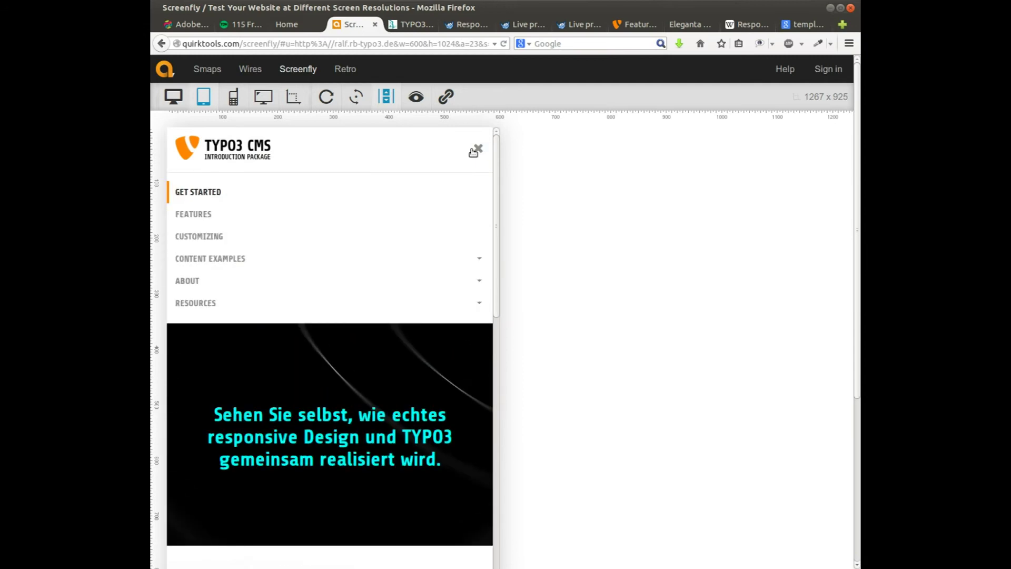
click(477, 150)
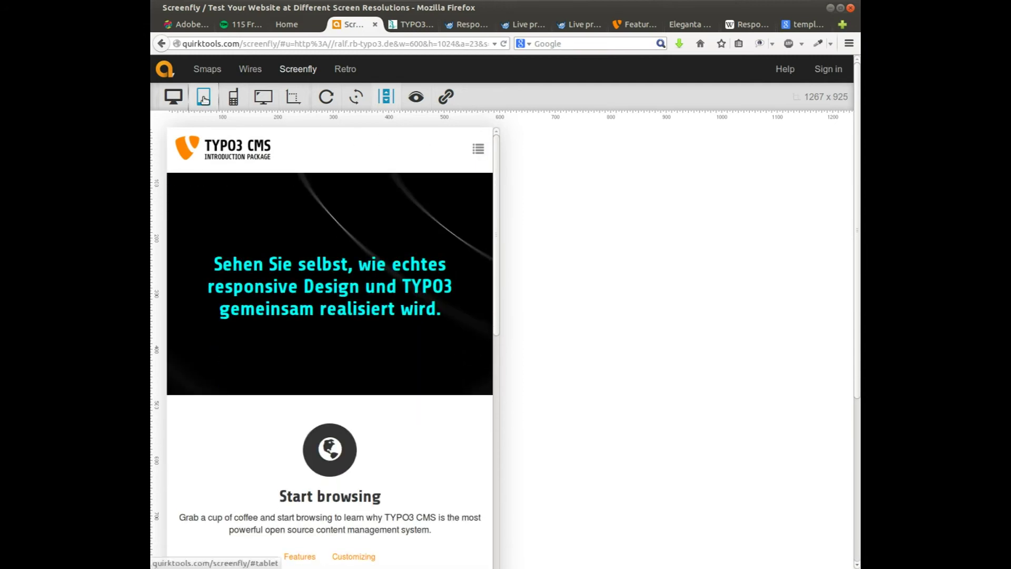
Step: Compare the TYPO3 home page at the Apple iPad 1-3/Mini and Kindle Fire HD 8.9" tablet sizes
mouse_move(205, 100)
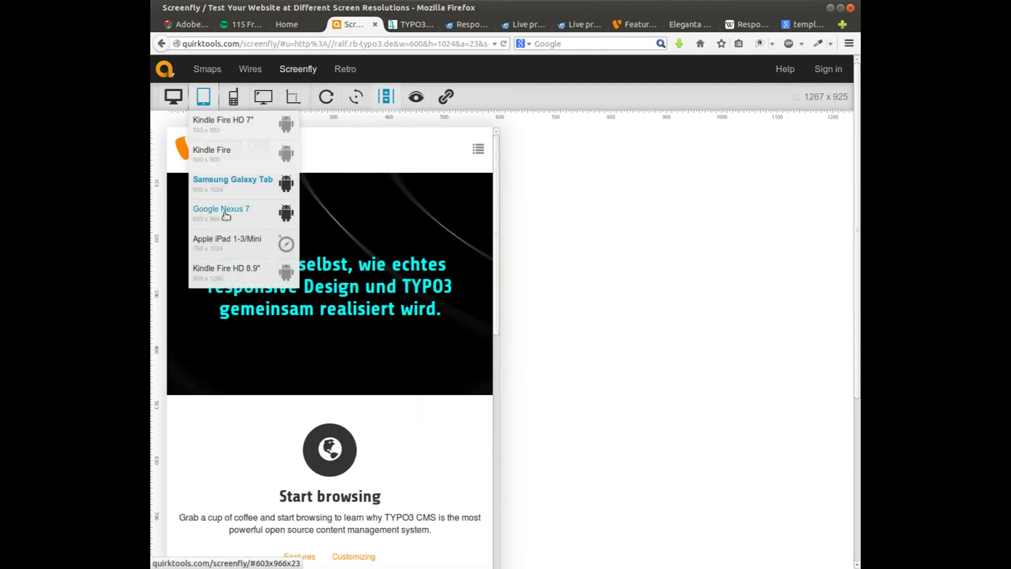
click(243, 244)
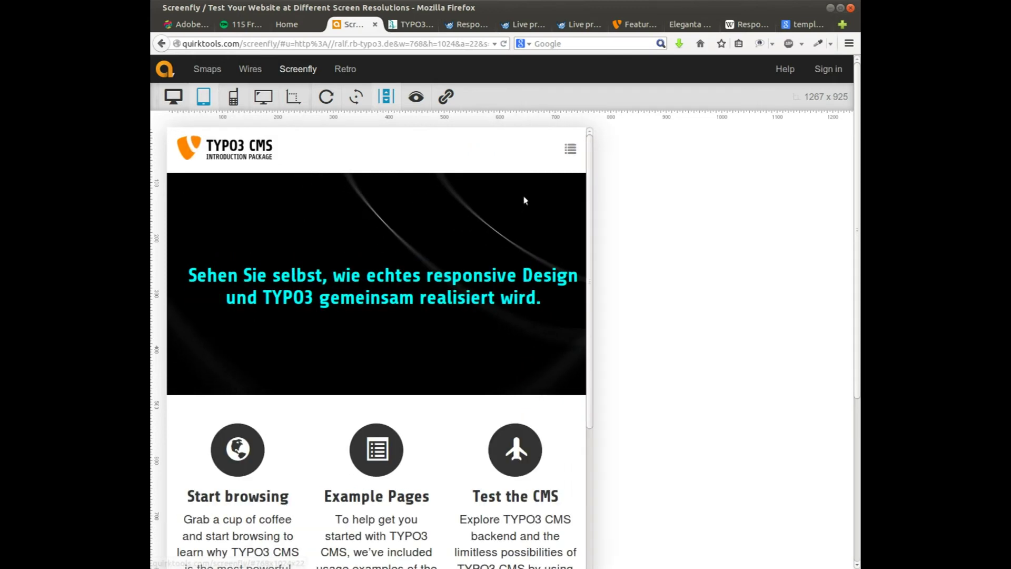
mouse_move(203, 98)
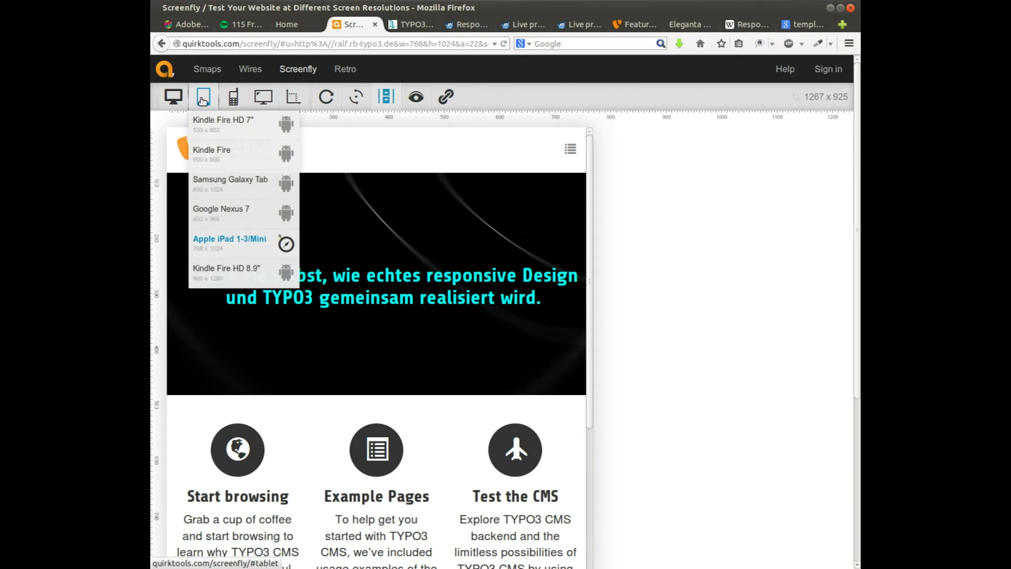
click(223, 269)
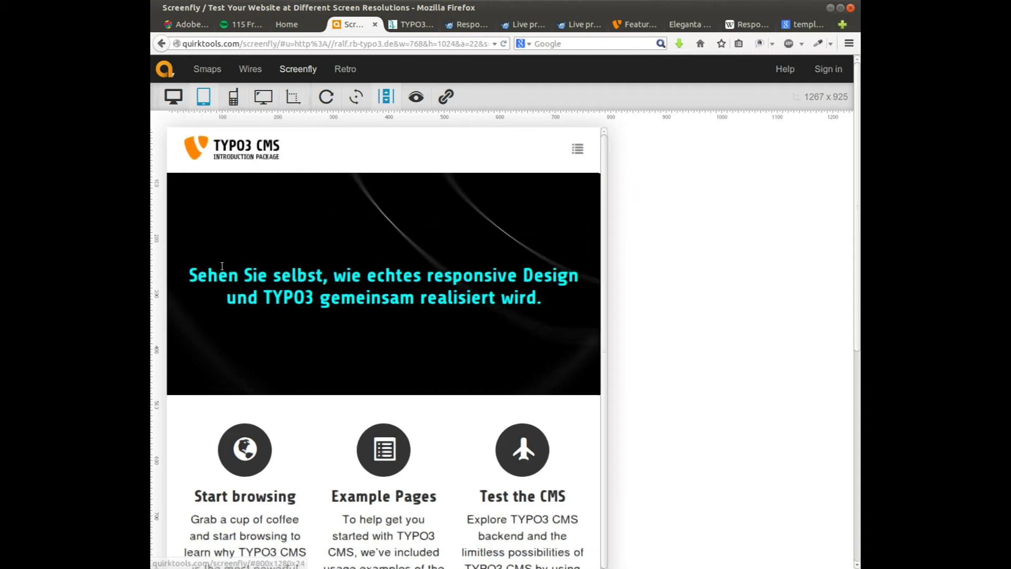
Step: Preview the TYPO3 home page at the 19" Desktop size, 1440 x 900, examining its full width and its content towards the footer
click(175, 96)
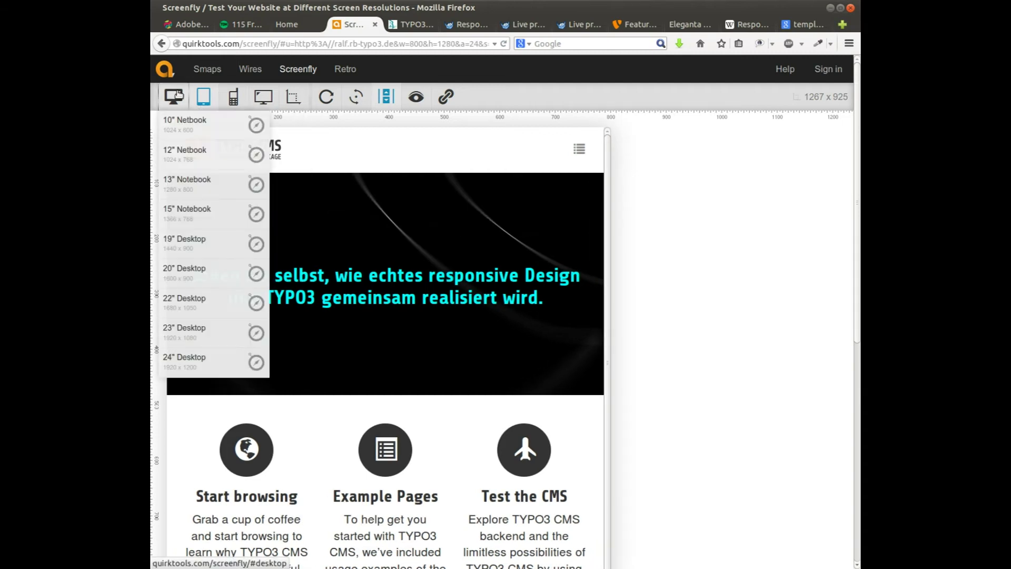
click(205, 242)
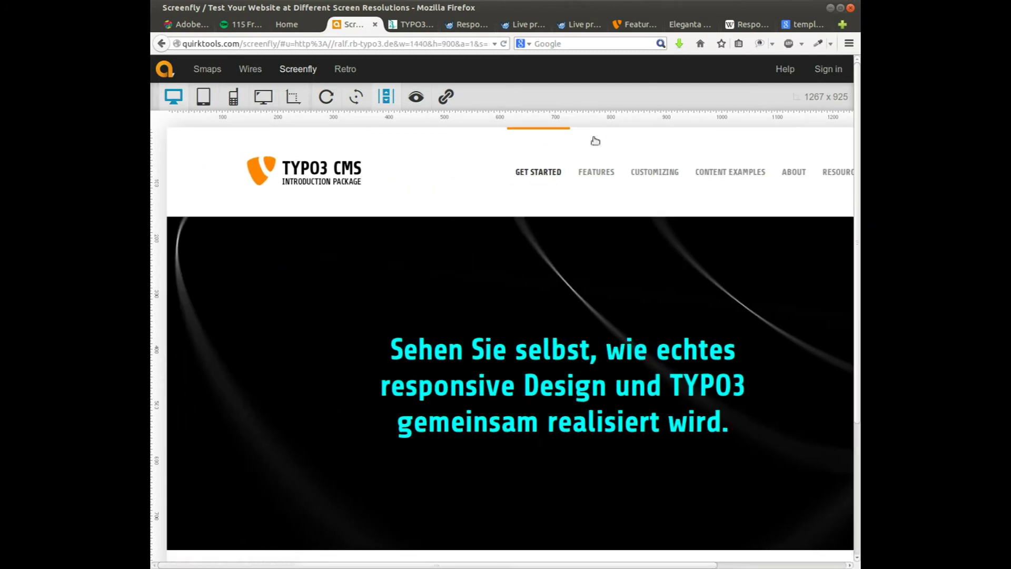
drag(606, 567, 734, 567)
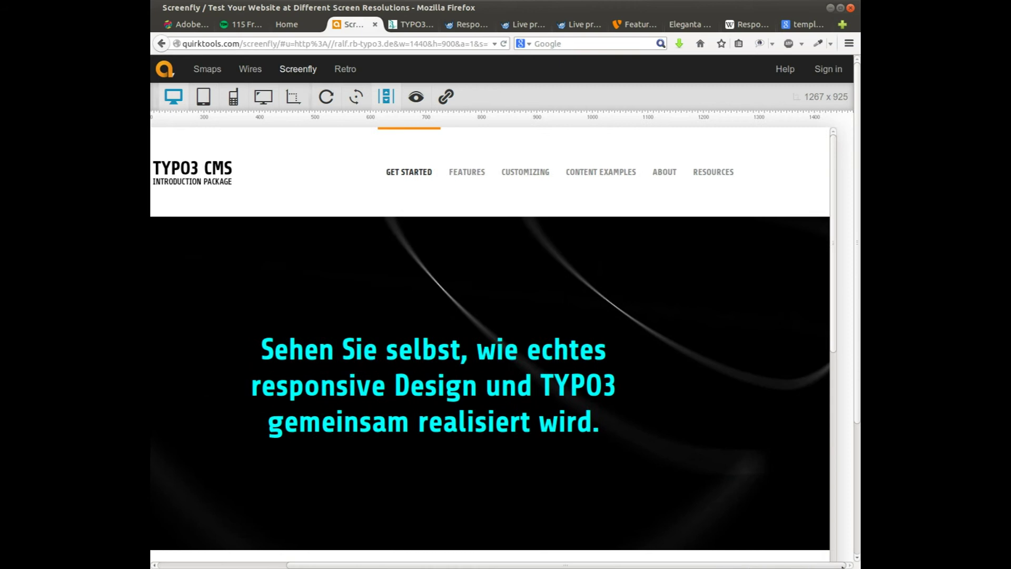
drag(529, 564, 428, 562)
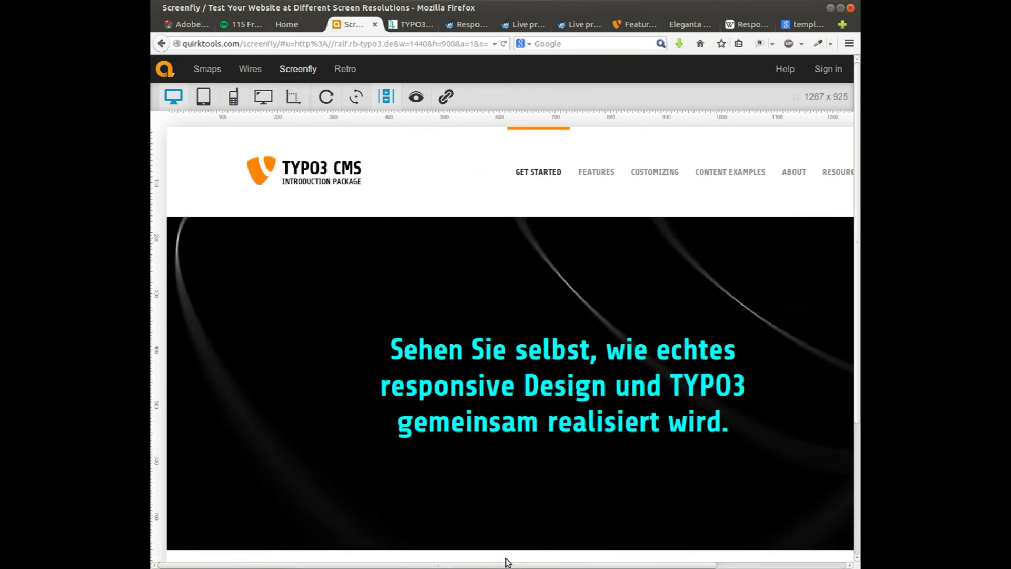
drag(662, 563, 633, 562)
scroll(363, 333, down, 10)
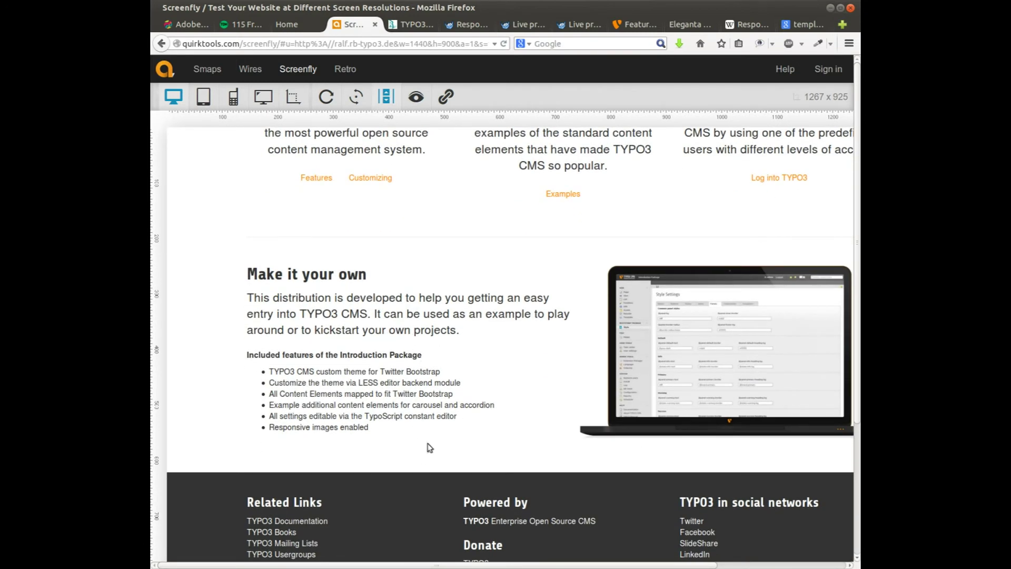
scroll(430, 447, up, 10)
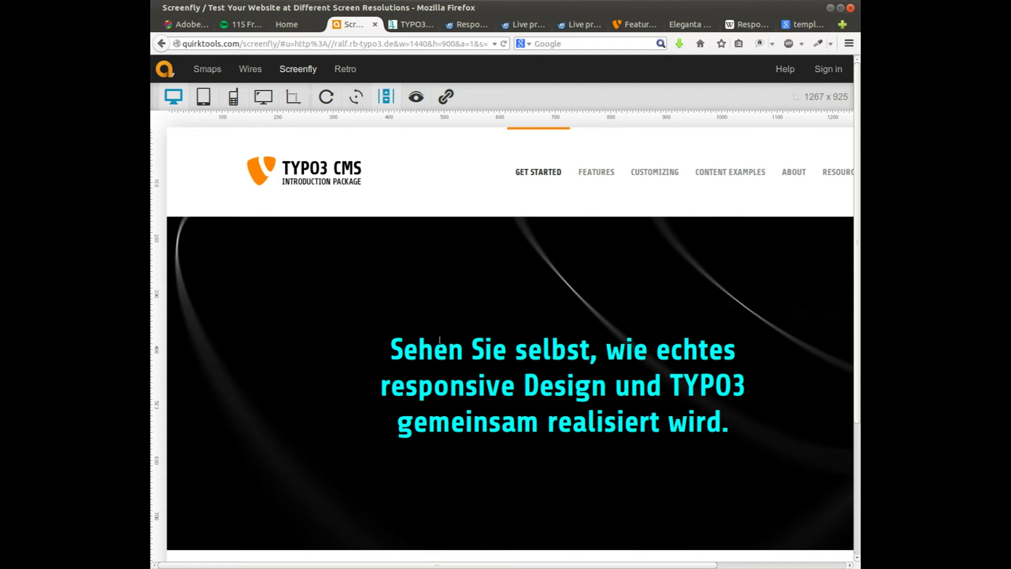
Step: Examine the Introduction Package's included features, highlighting "Twitter Bootstrap" in the list, and return to the site header
scroll(464, 372, down, 6)
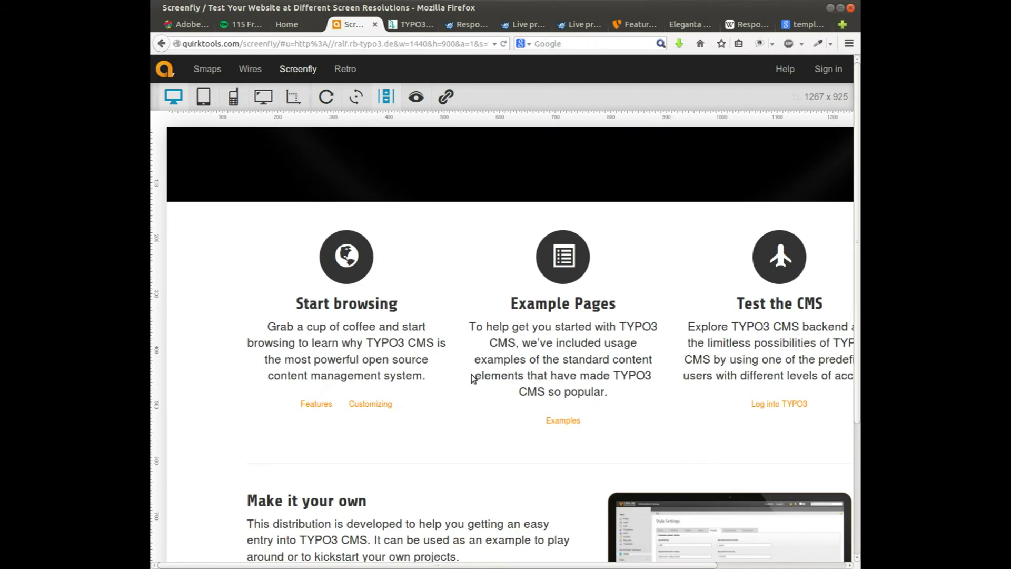
scroll(507, 449, down, 2)
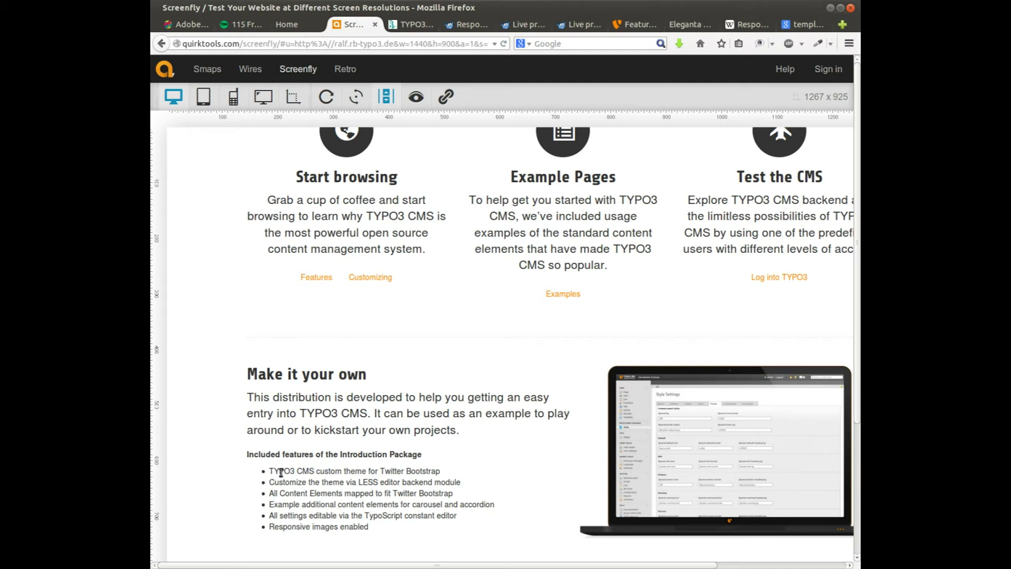
drag(438, 471, 378, 471)
click(510, 454)
scroll(682, 309, up, 7)
scroll(683, 310, up, 2)
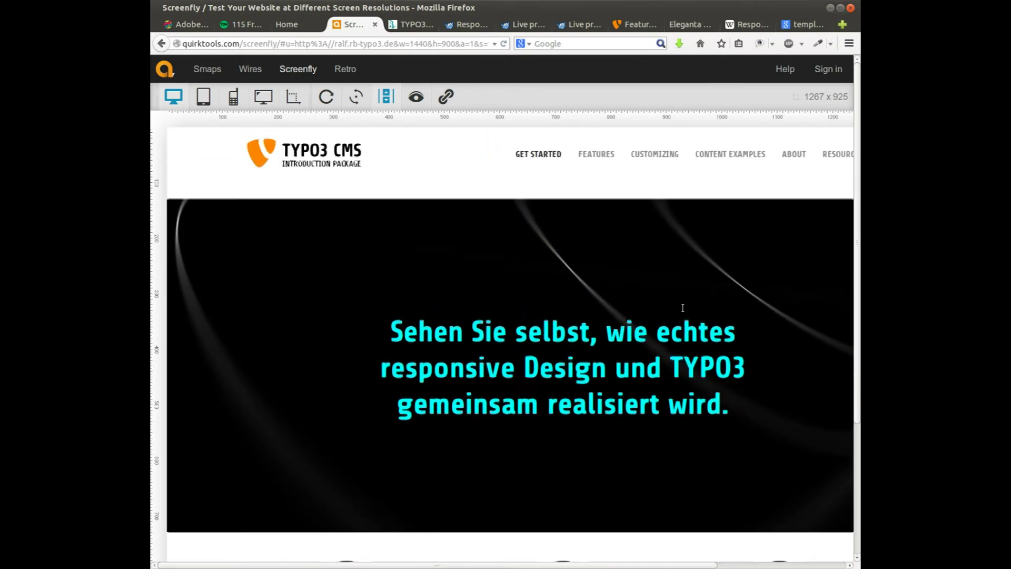
Step: Open the site's Features page and preview it on the Apple iPhone 3&4, 320 x 480
click(602, 179)
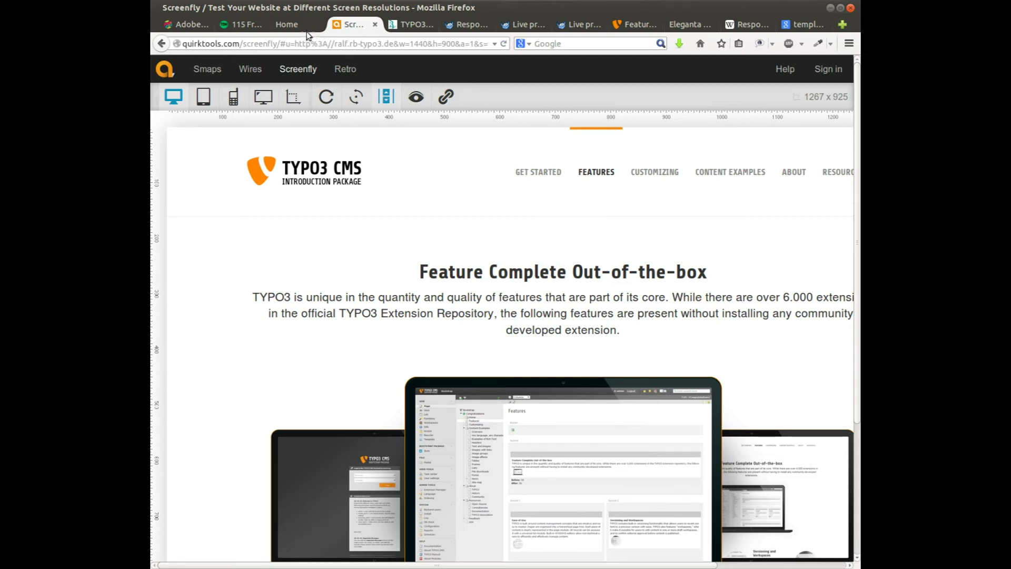
click(238, 93)
click(259, 214)
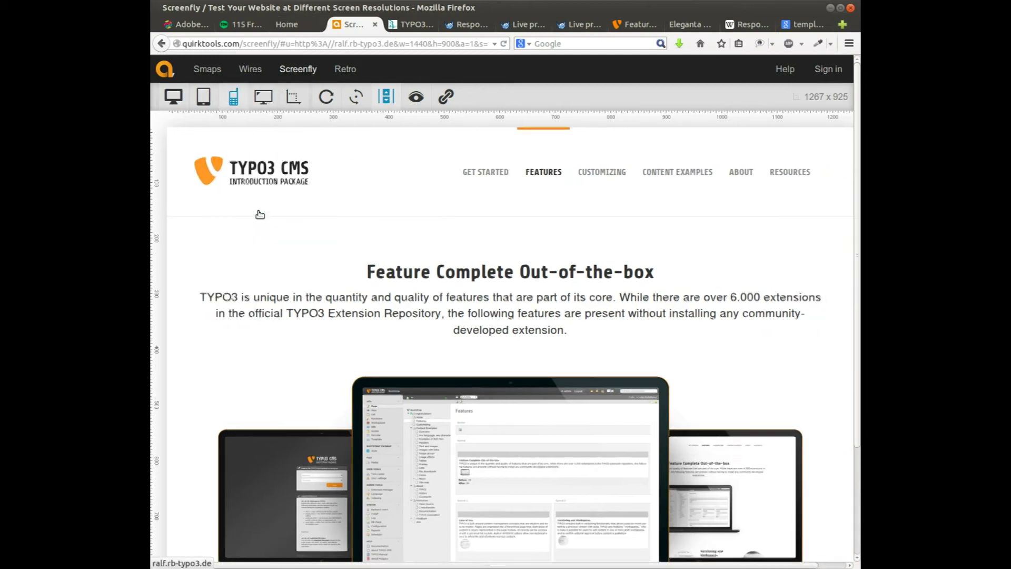
mouse_move(340, 145)
mouse_down()
mouse_move(339, 375)
mouse_move(339, 142)
mouse_up()
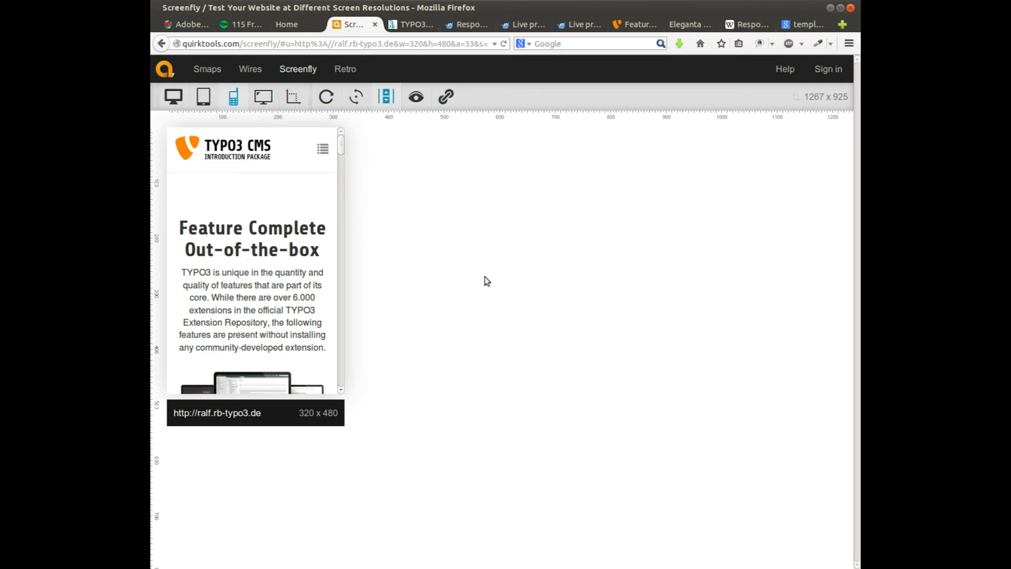
mouse_move(341, 147)
mouse_down()
mouse_move(343, 378)
mouse_move(327, 184)
mouse_move(336, 135)
mouse_up()
Step: Review the Smart Fit demo, the TemplateMonster weight loss listing with template #43360, and the live preview of template #48667
click(533, 26)
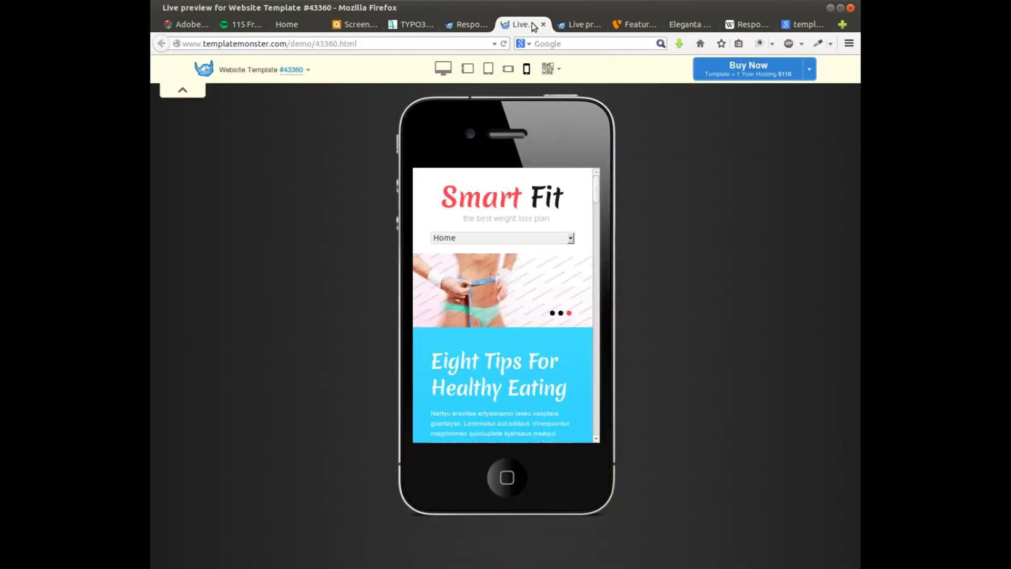
click(468, 24)
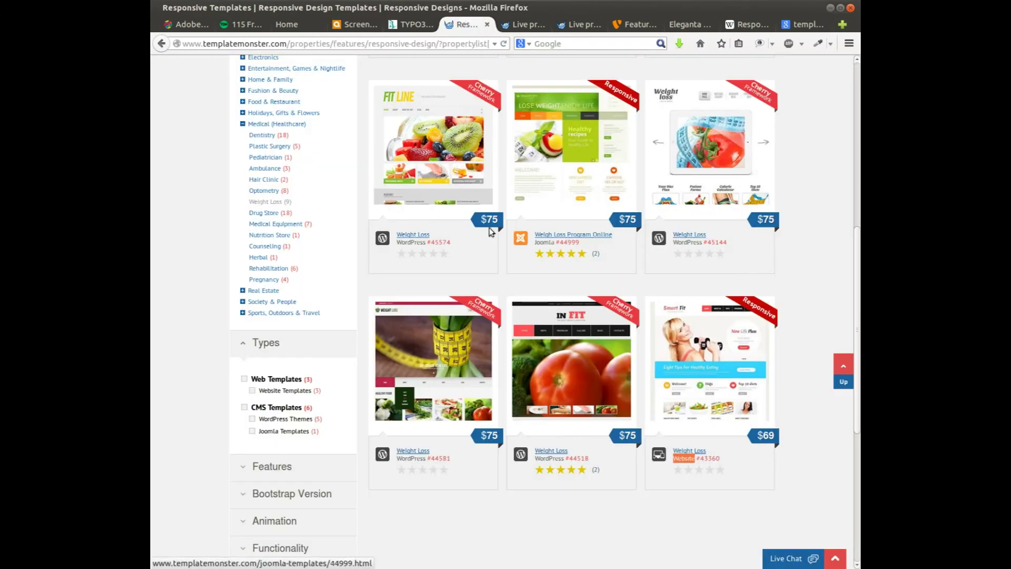
mouse_move(721, 413)
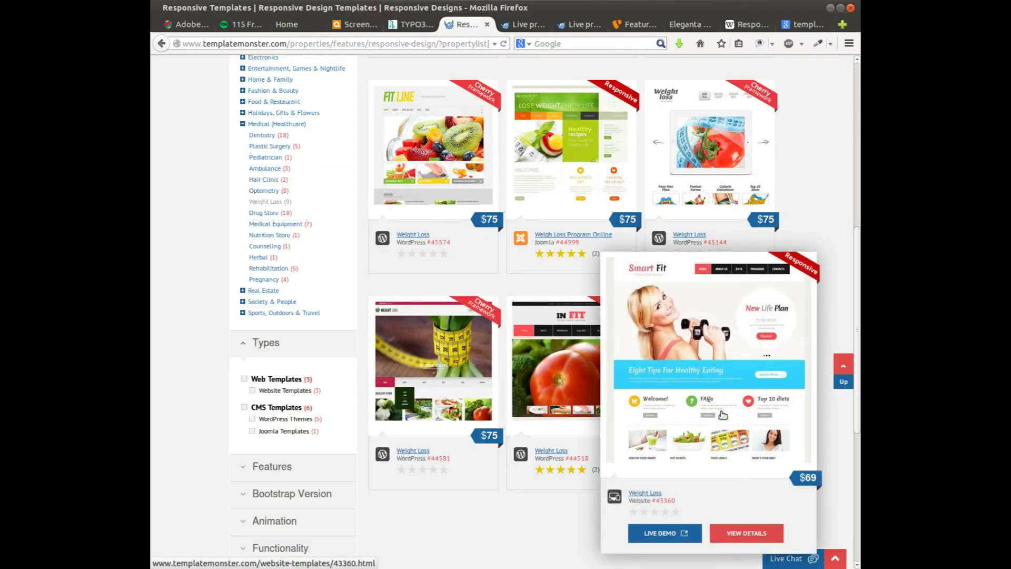
click(574, 24)
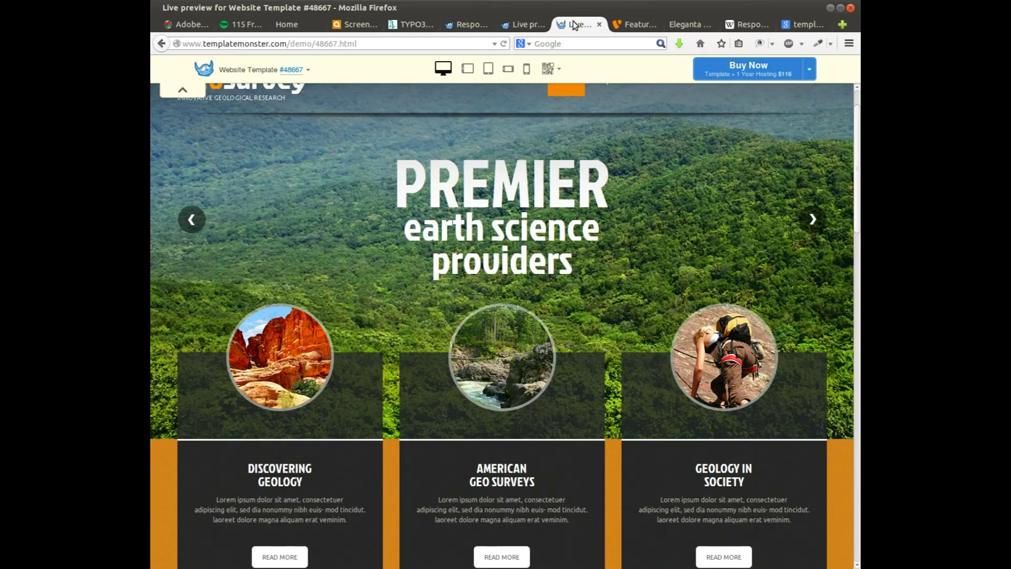
Step: Show the Smart Fit demo, template #43360, in its desktop view and copy the demo page's address
click(525, 24)
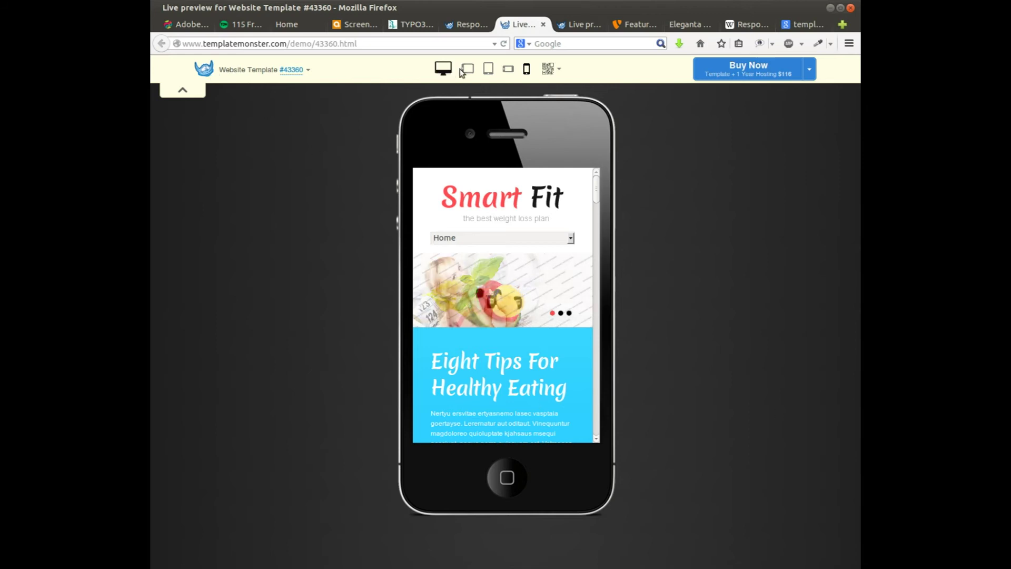
click(443, 68)
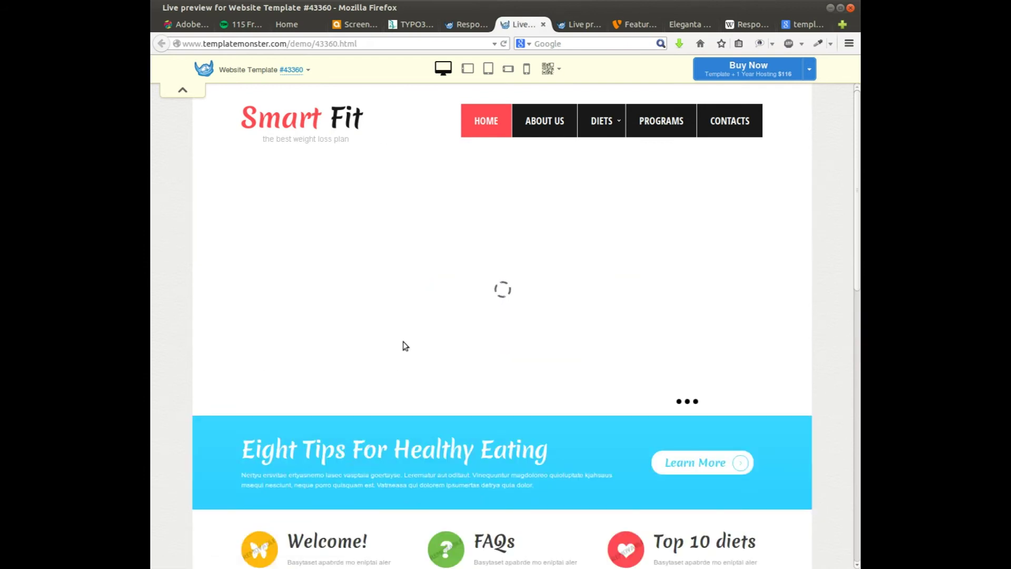
triple_click(303, 43)
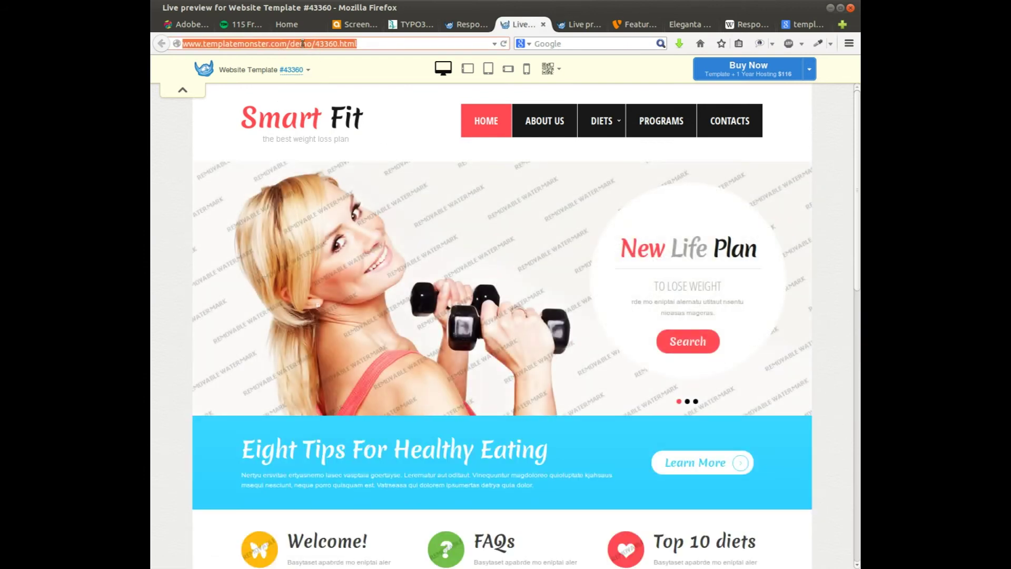
right_click(283, 45)
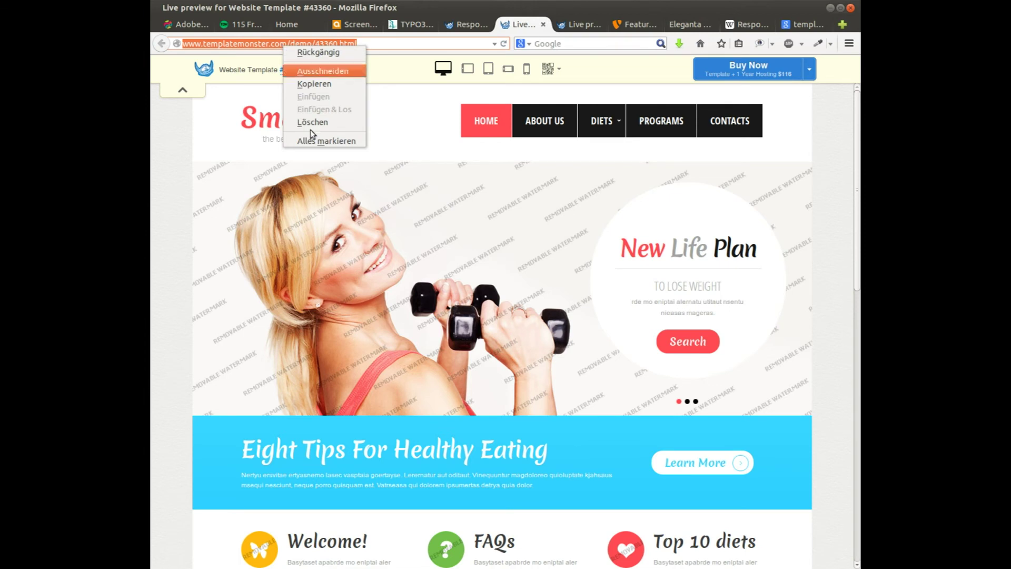
click(325, 84)
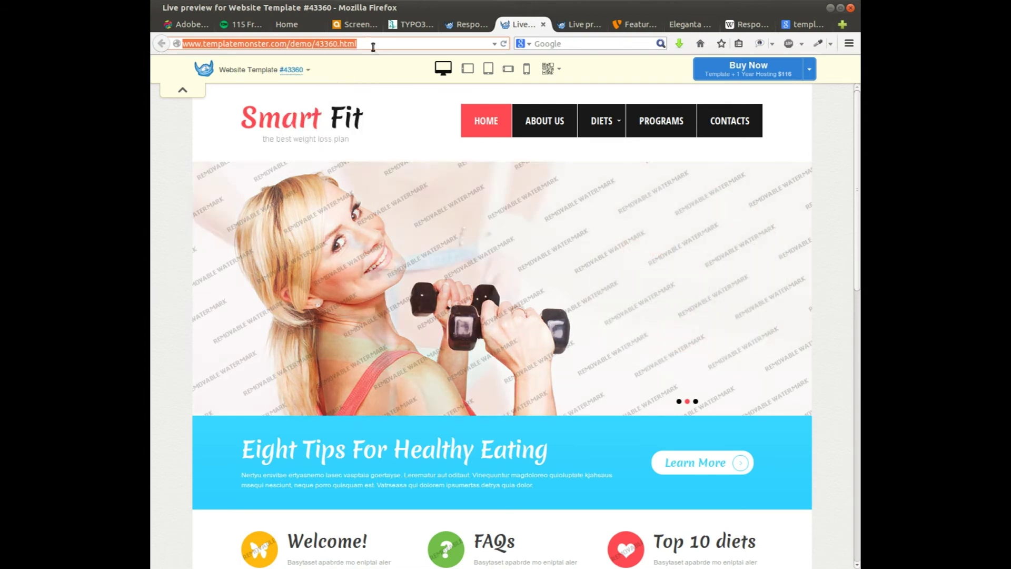
click(353, 25)
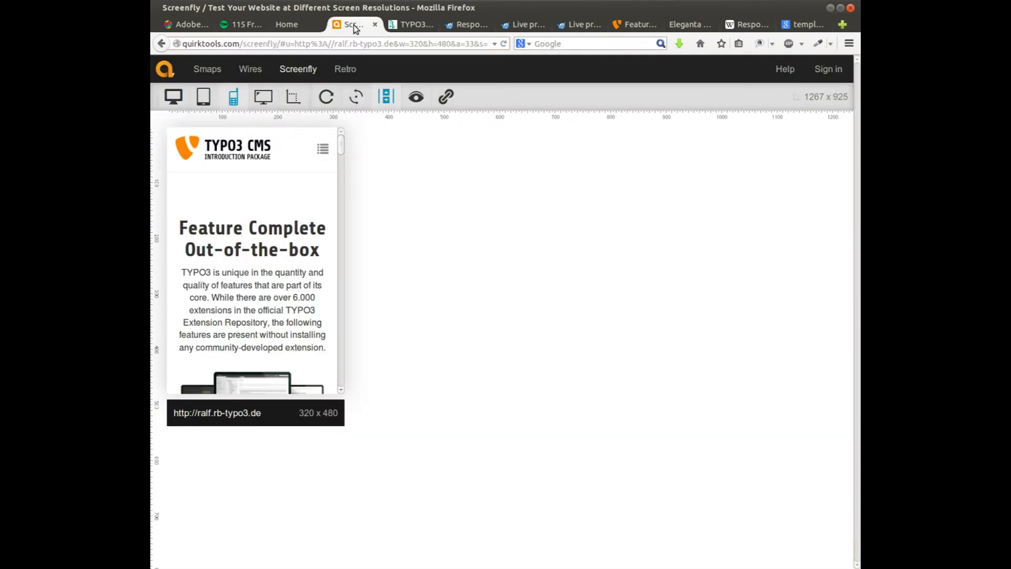
click(227, 416)
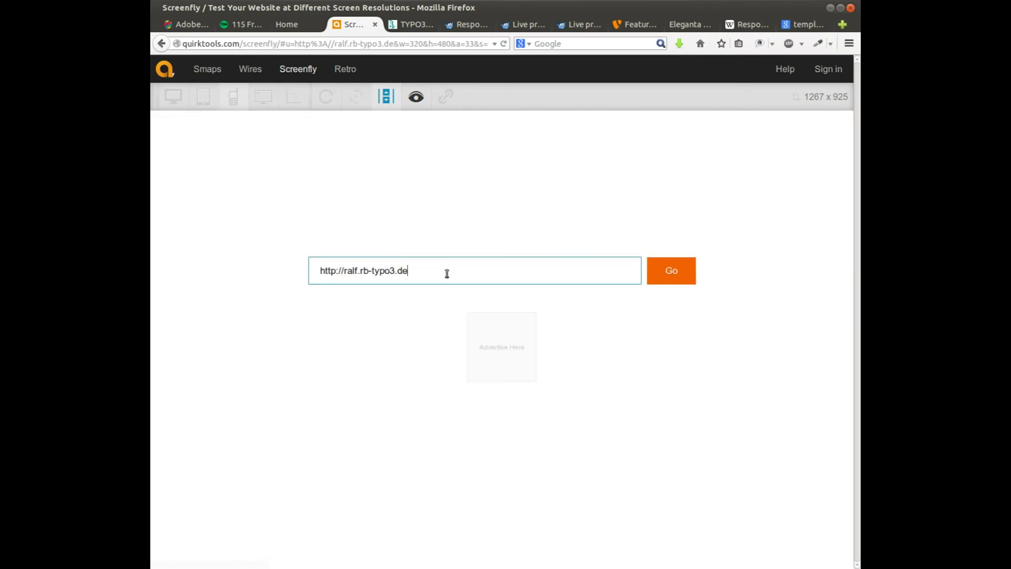
drag(447, 273, 278, 275)
key(ctrl+v)
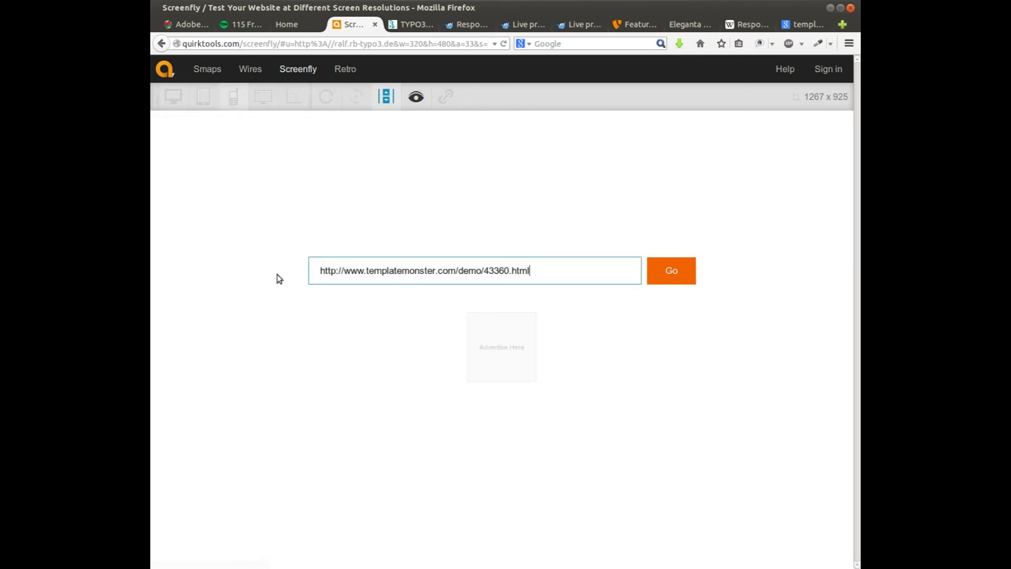
key(Return)
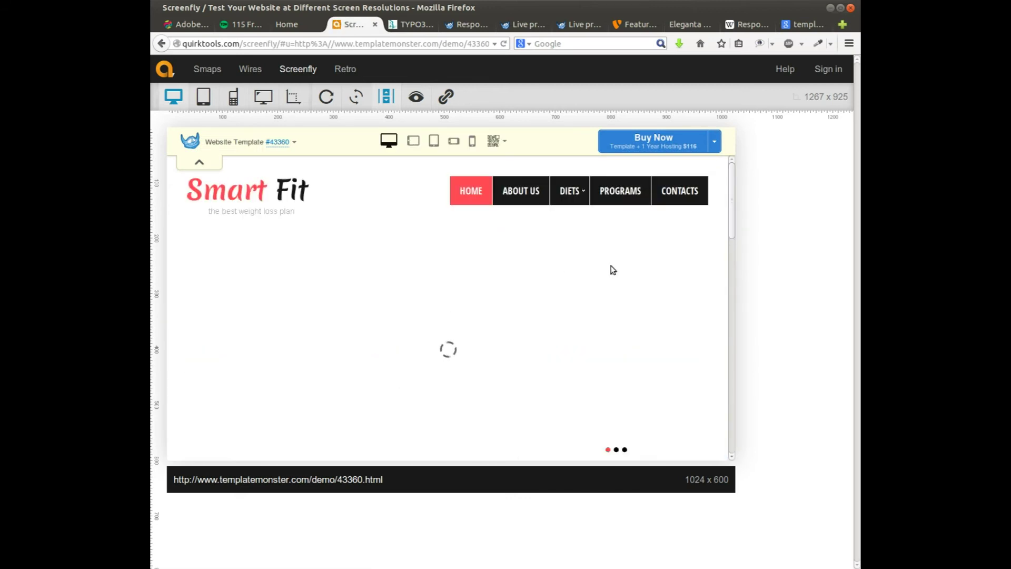
mouse_move(732, 199)
mouse_down()
mouse_move(748, 400)
mouse_move(739, 432)
mouse_move(729, 167)
mouse_up()
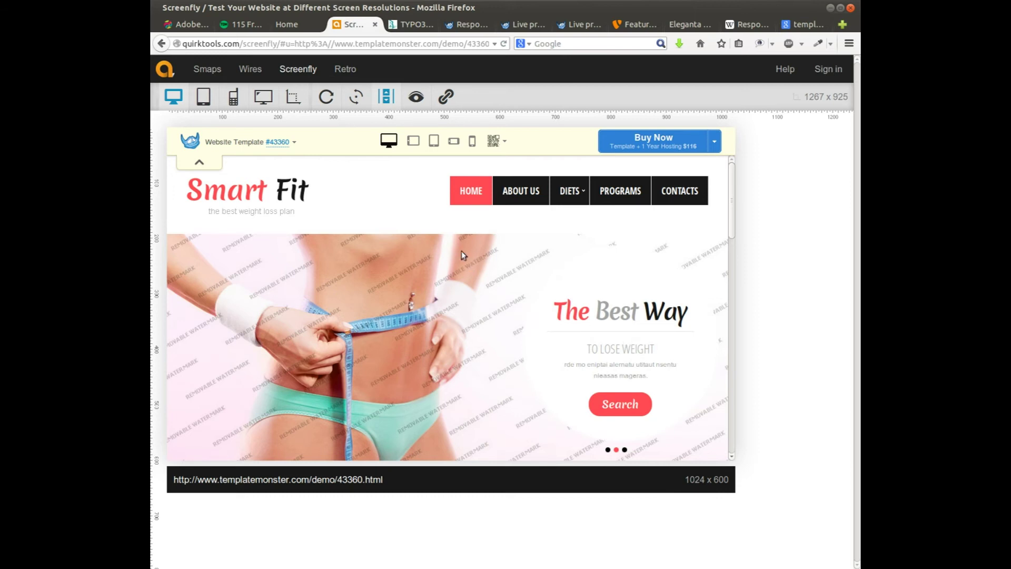
Step: Preview the Smart Fit template on the Apple iPhone 3&4, 320 x 480, and open its mobile page selection list
click(234, 96)
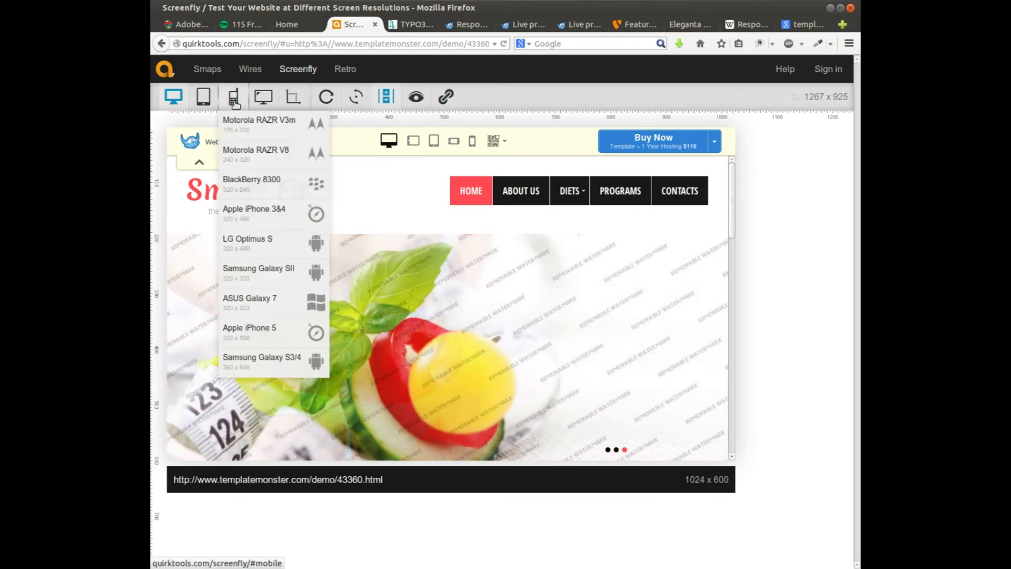
click(268, 208)
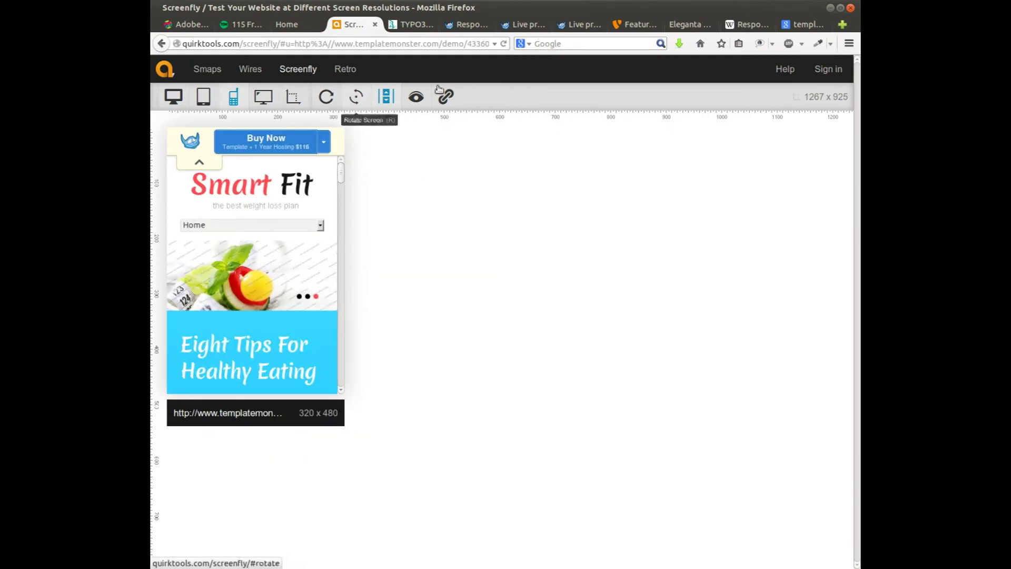
mouse_move(342, 174)
mouse_down()
mouse_move(341, 205)
mouse_move(340, 159)
mouse_up()
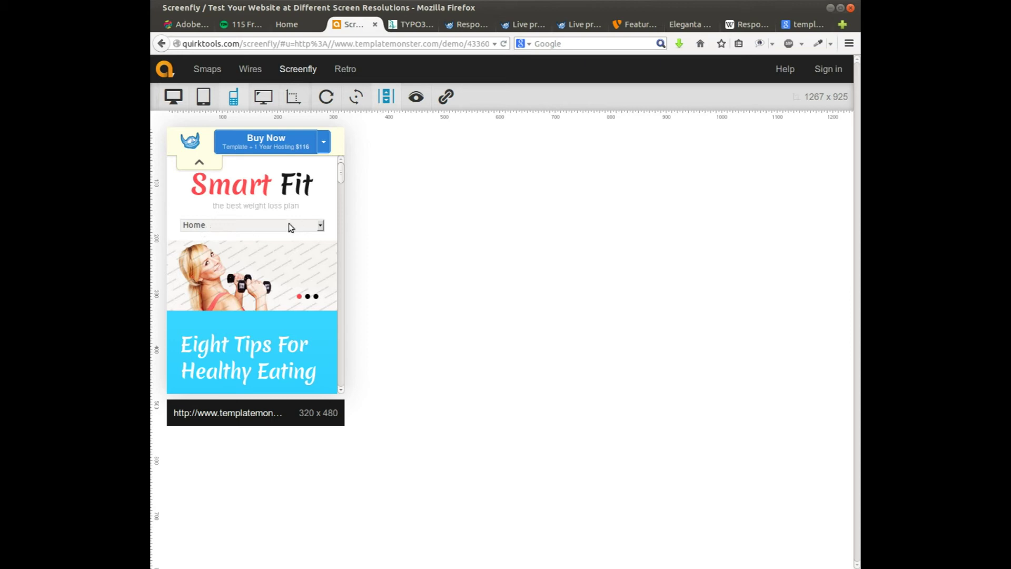
click(320, 226)
click(321, 225)
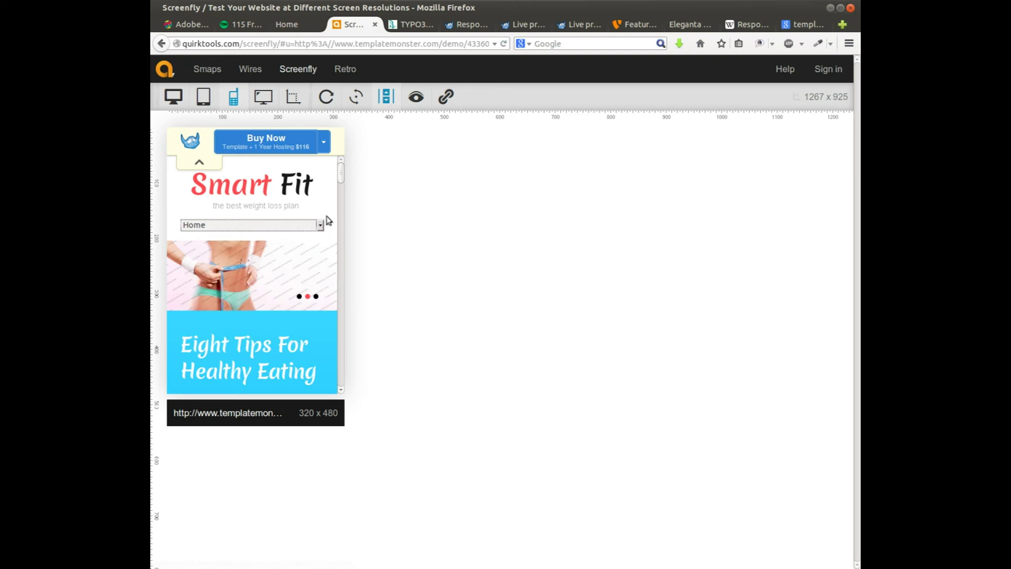
click(321, 226)
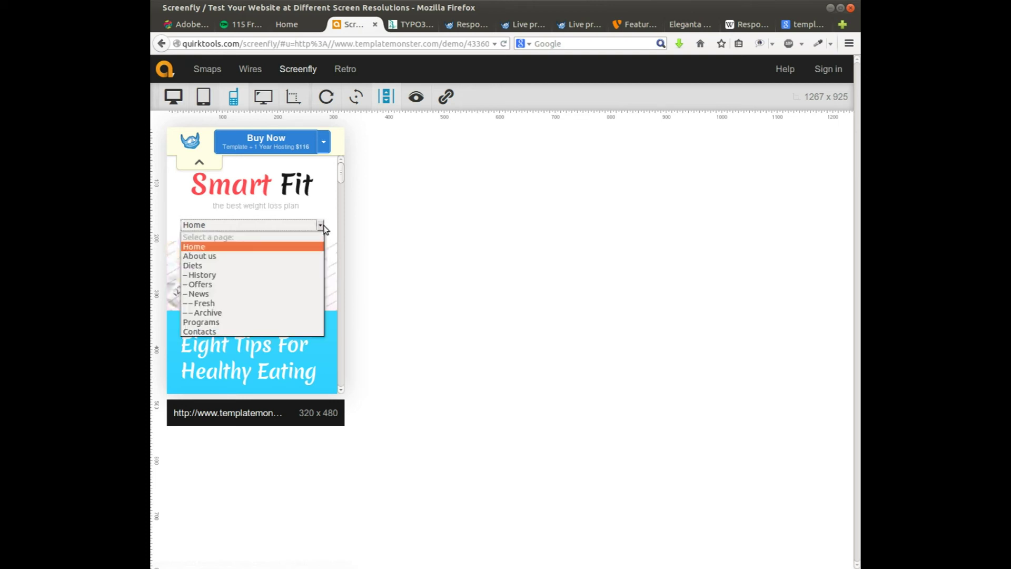
Step: Open the About us page in the iPhone-sized Smart Fit preview and look through its content
click(307, 257)
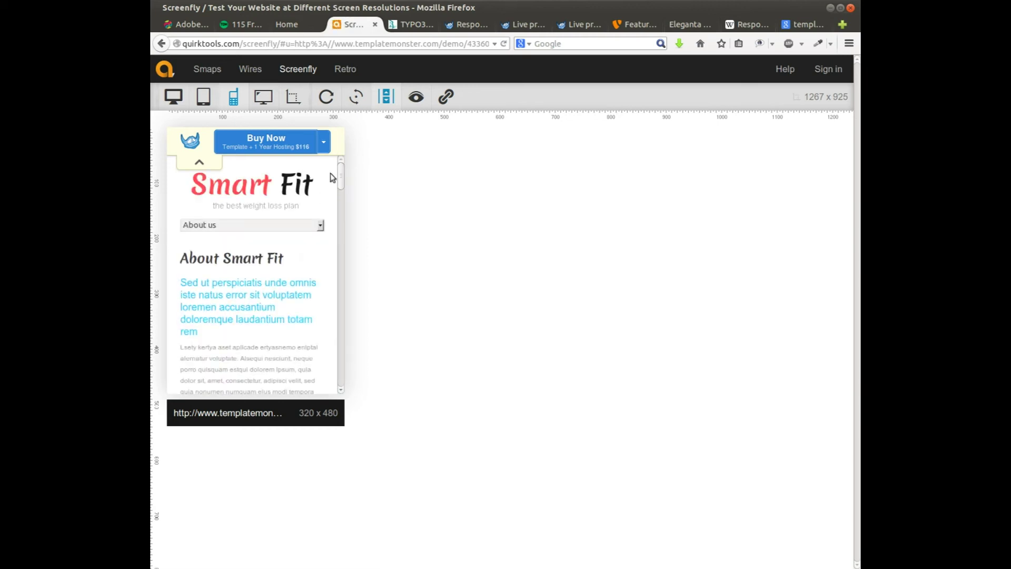
mouse_move(340, 173)
mouse_down()
mouse_move(353, 383)
mouse_move(334, 174)
mouse_move(364, 279)
mouse_move(367, 242)
mouse_up()
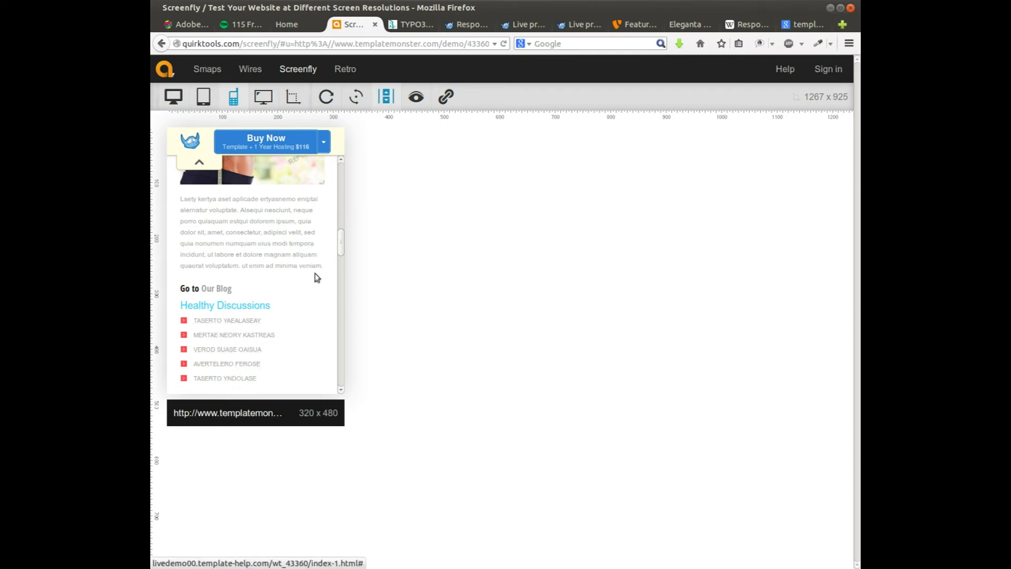
drag(342, 242, 333, 153)
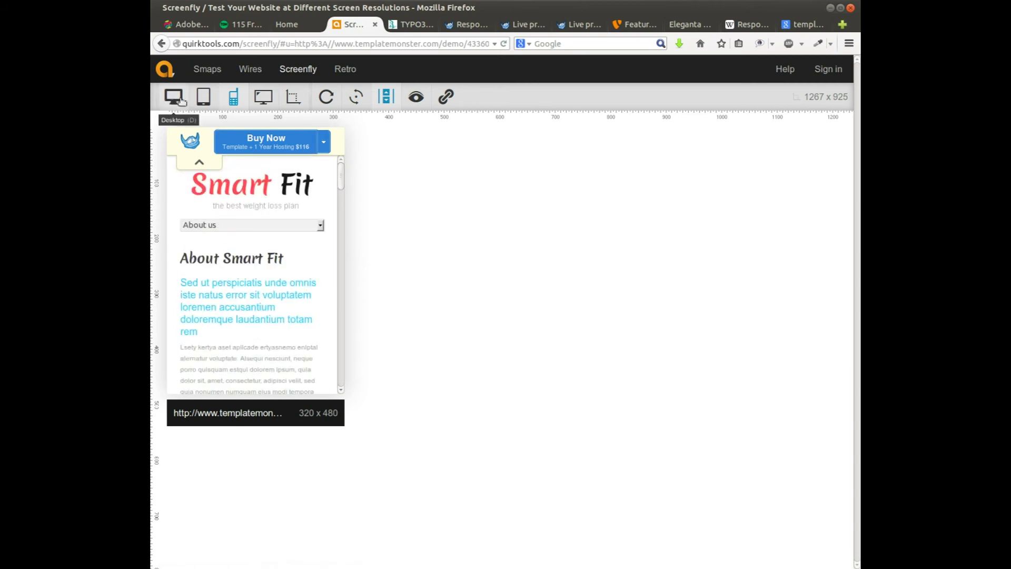
Step: Preview the About us page on the ASUS Galaxy 7, 320 x 533, and on the Motorola RAZR V8, 240 x 320
mouse_move(233, 98)
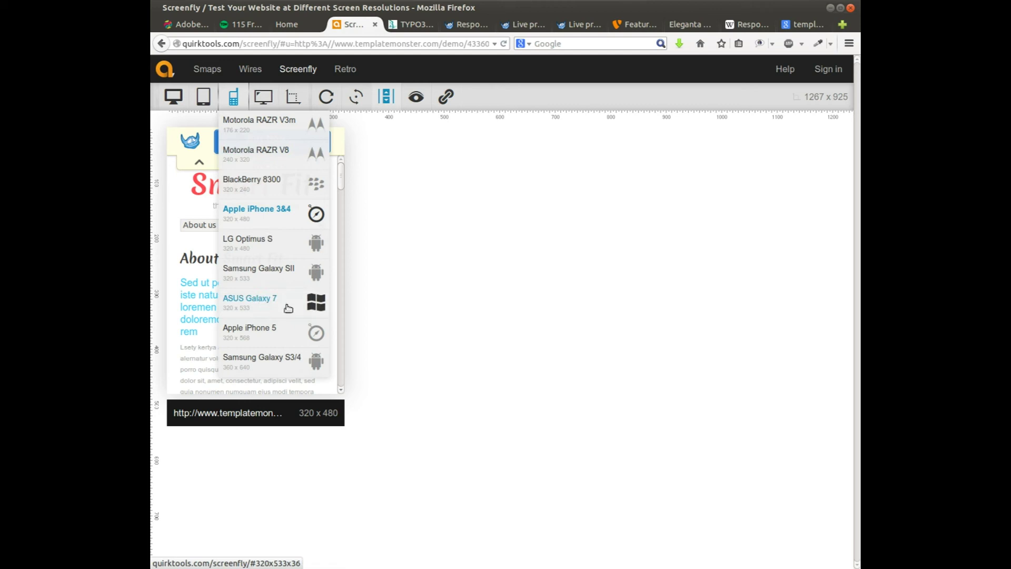
click(253, 304)
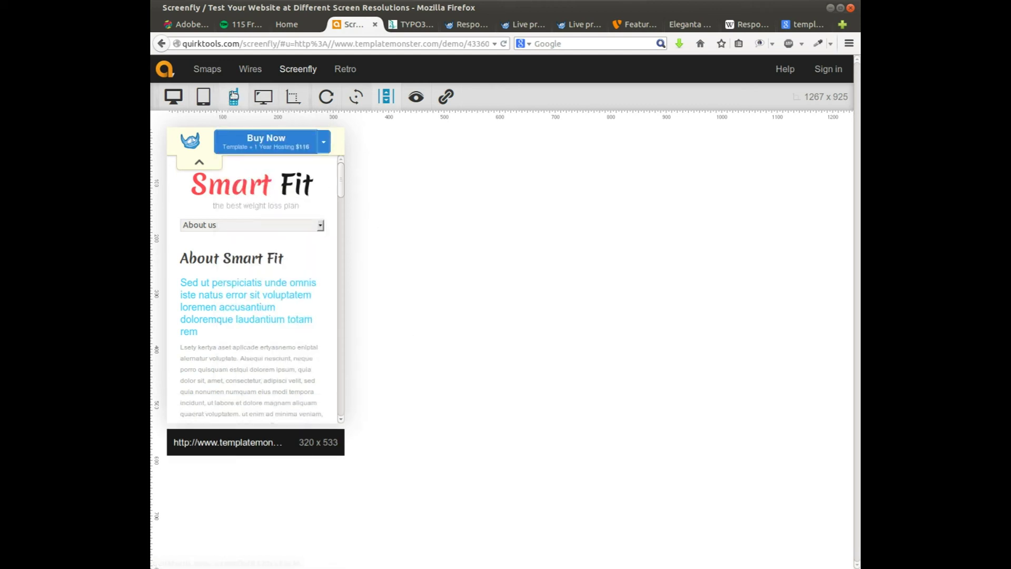
mouse_move(233, 98)
click(269, 155)
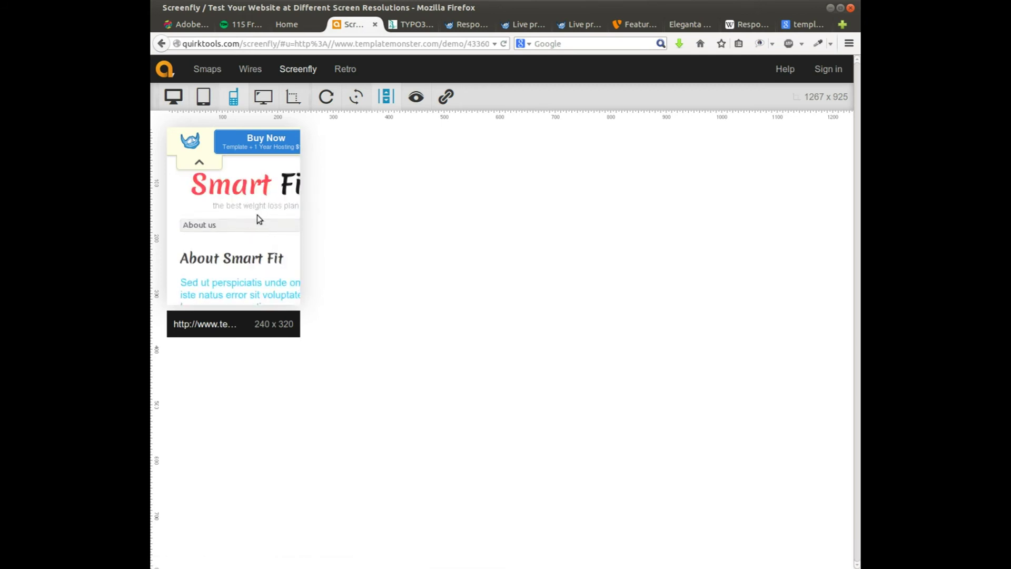
scroll(257, 215, down, 10)
scroll(259, 221, down, 5)
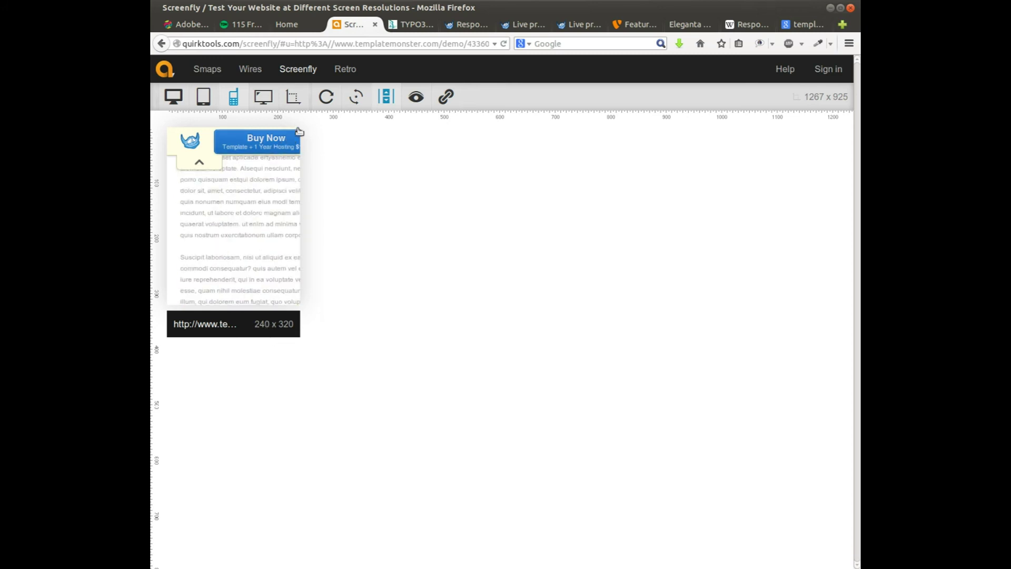
Step: Preview the top of the About us page on the BlackBerry 8300, 320 x 240
click(233, 97)
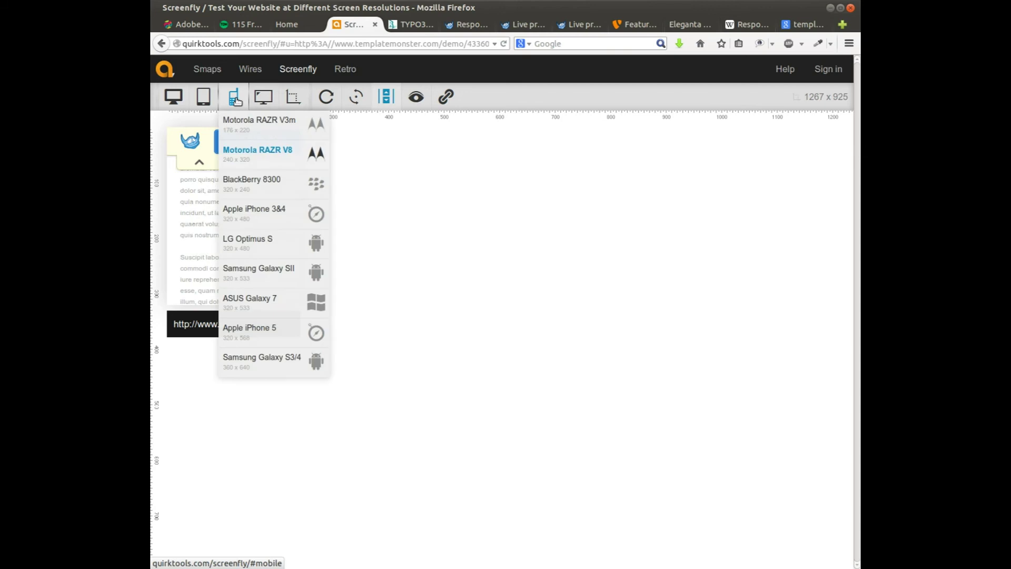
click(270, 187)
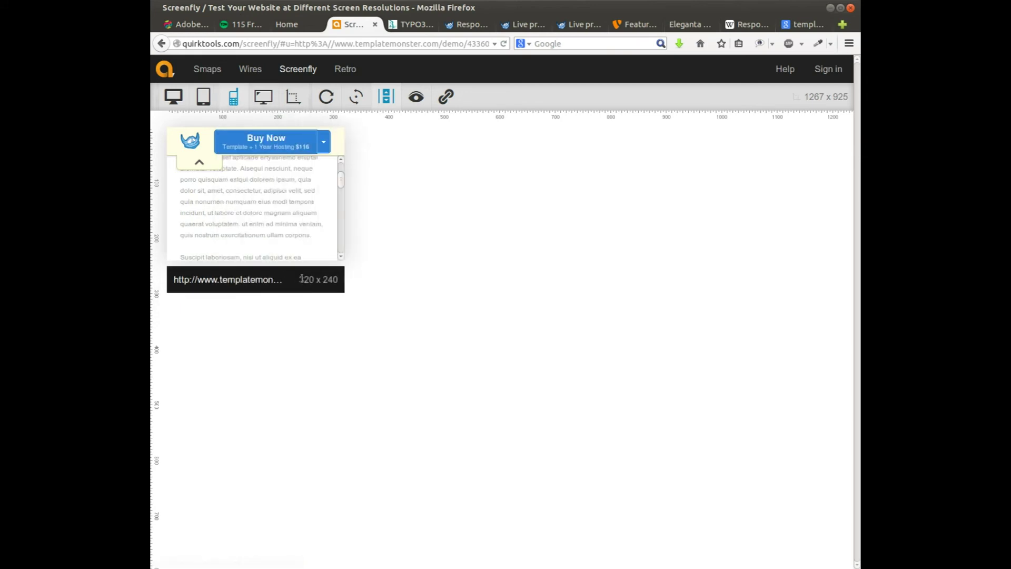
drag(341, 182, 343, 154)
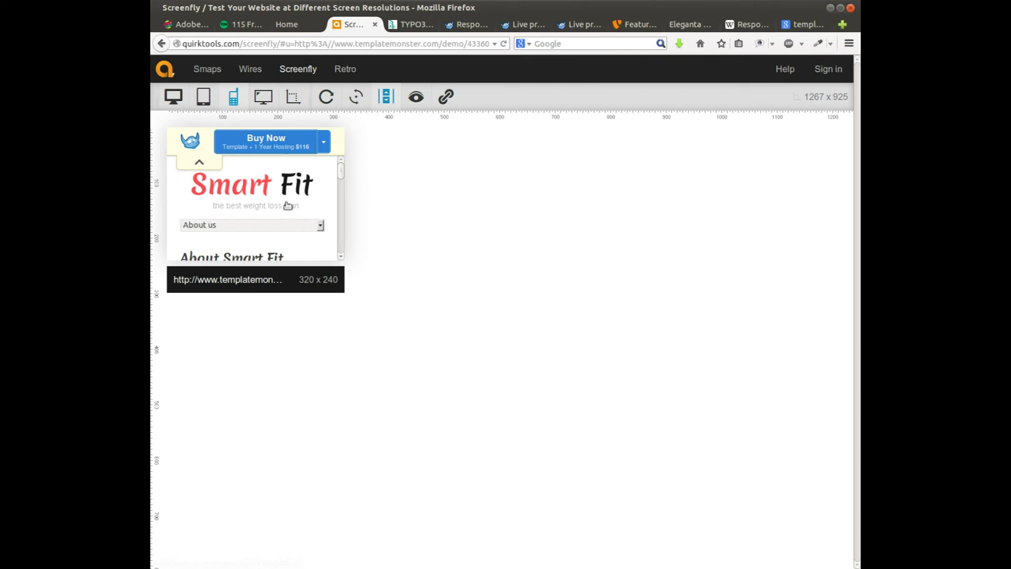
Step: Return to the Motorola RAZR V8 size, examine the About us page there and go to the template's Home page
mouse_move(234, 102)
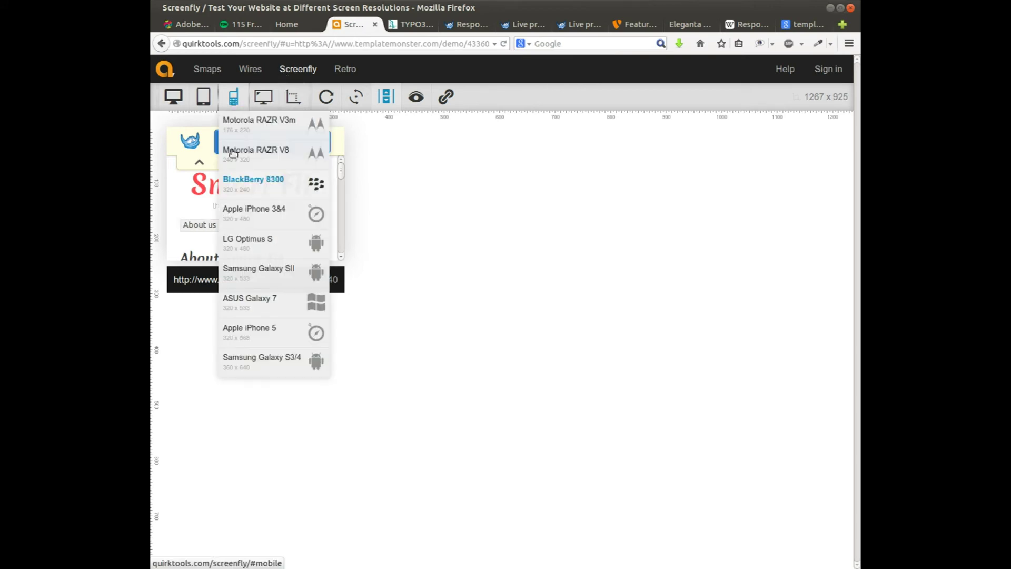
click(254, 153)
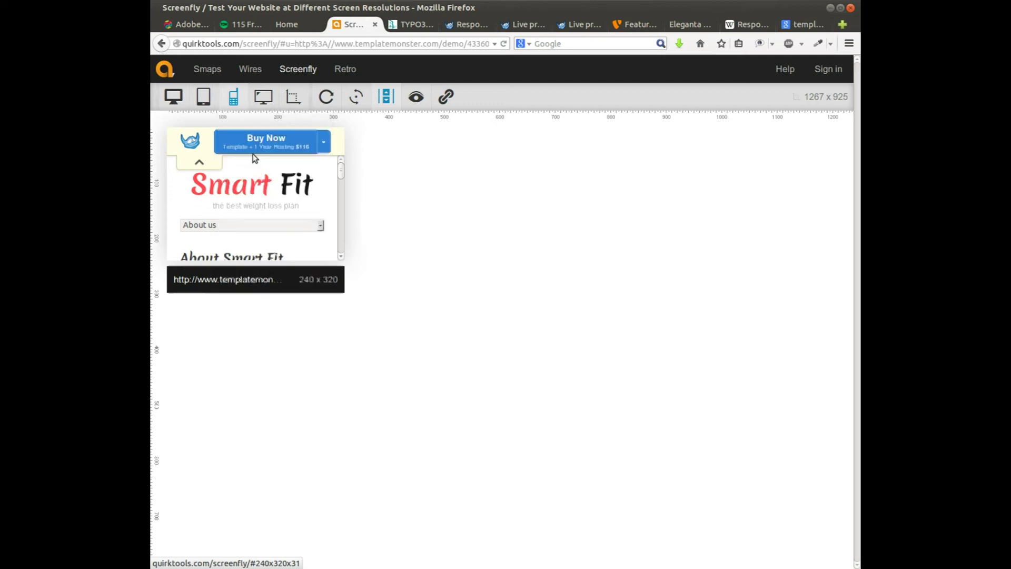
click(255, 227)
click(256, 226)
scroll(192, 275, down, 10)
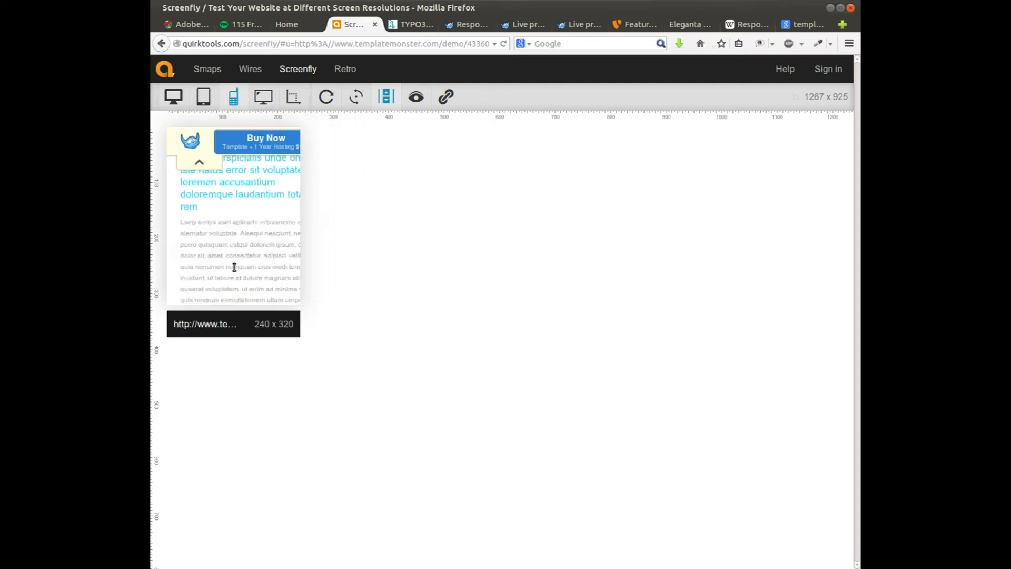
scroll(247, 277, down, 10)
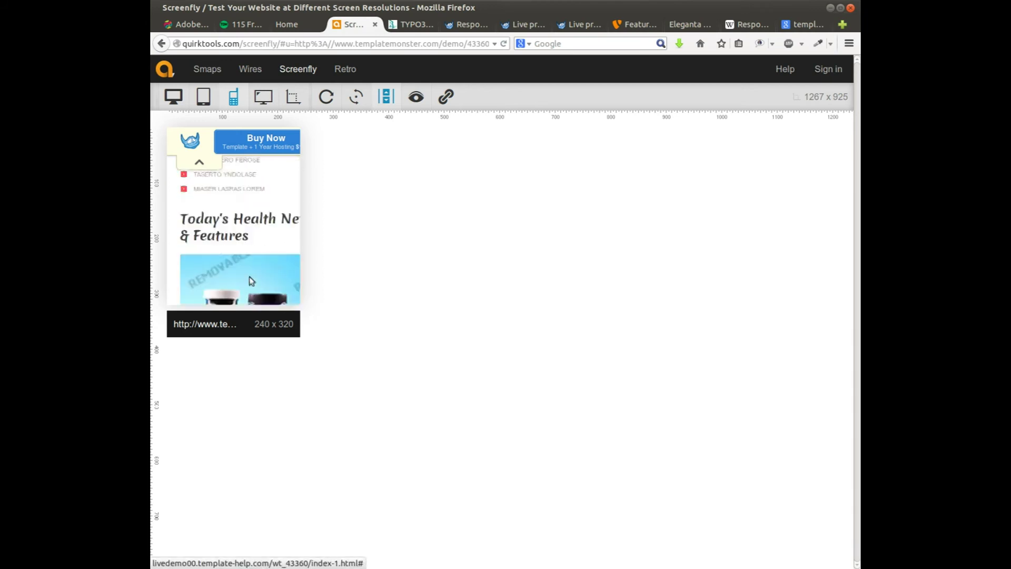
scroll(256, 278, up, 15)
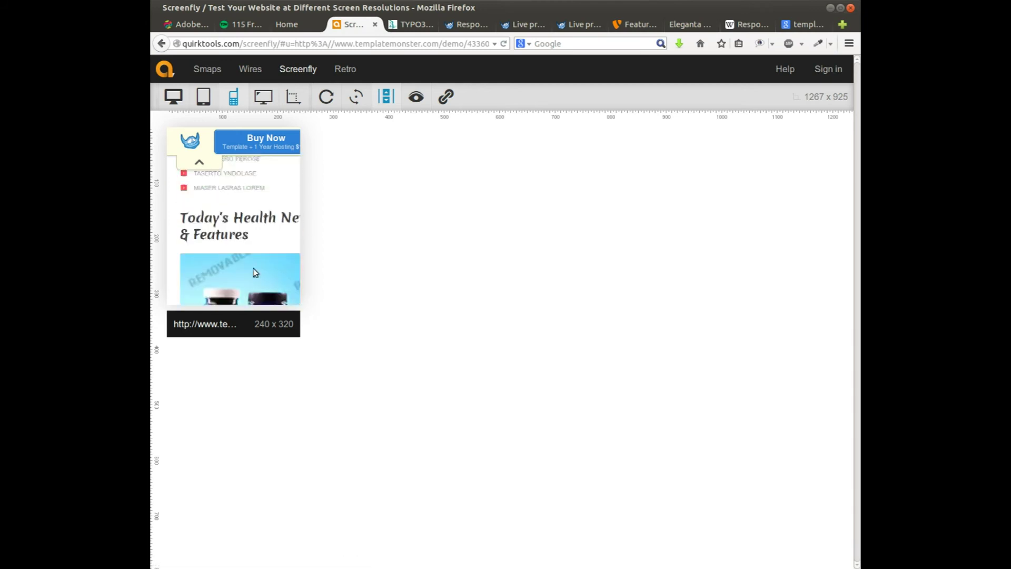
scroll(257, 254, up, 2)
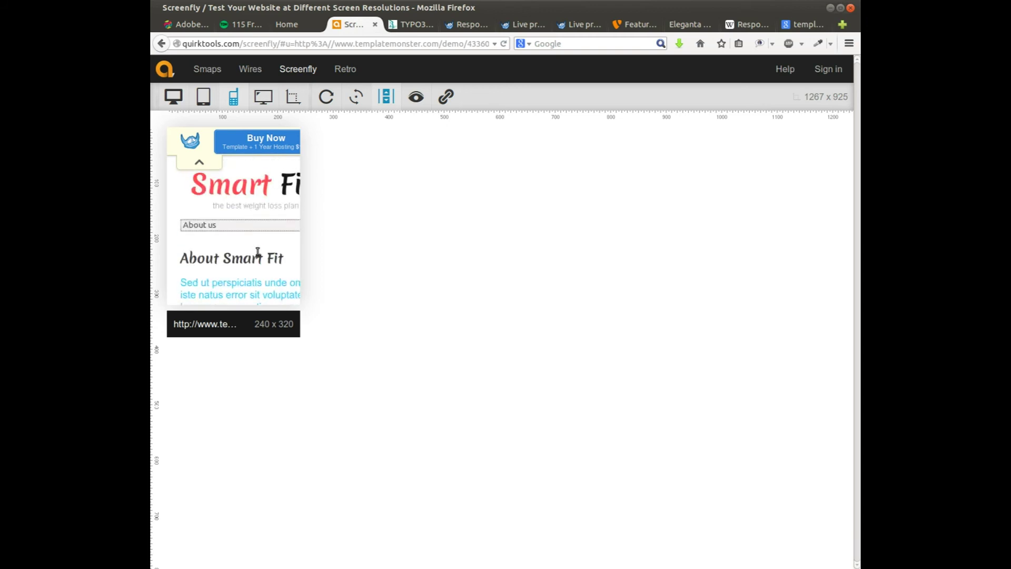
click(300, 227)
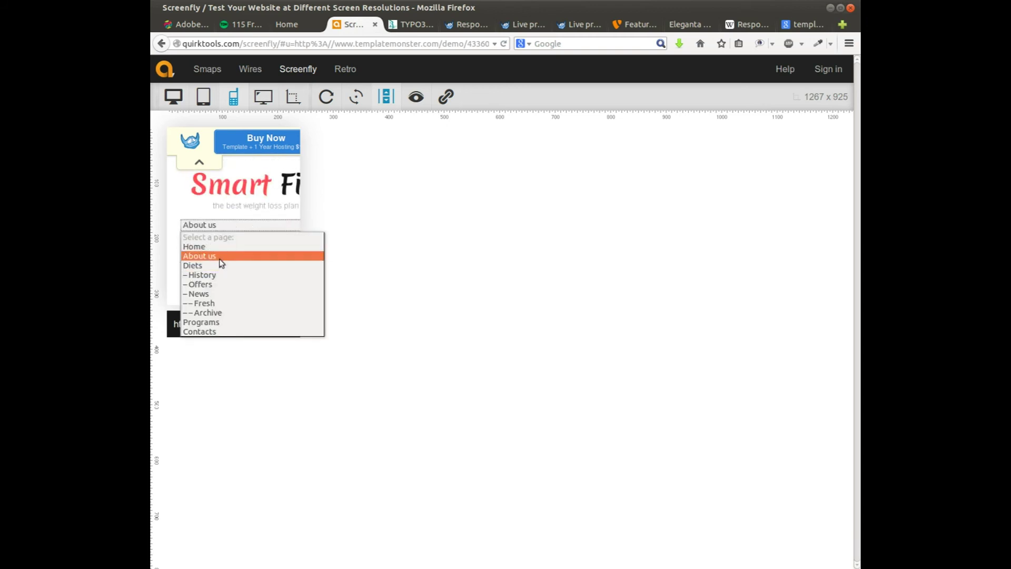
click(210, 246)
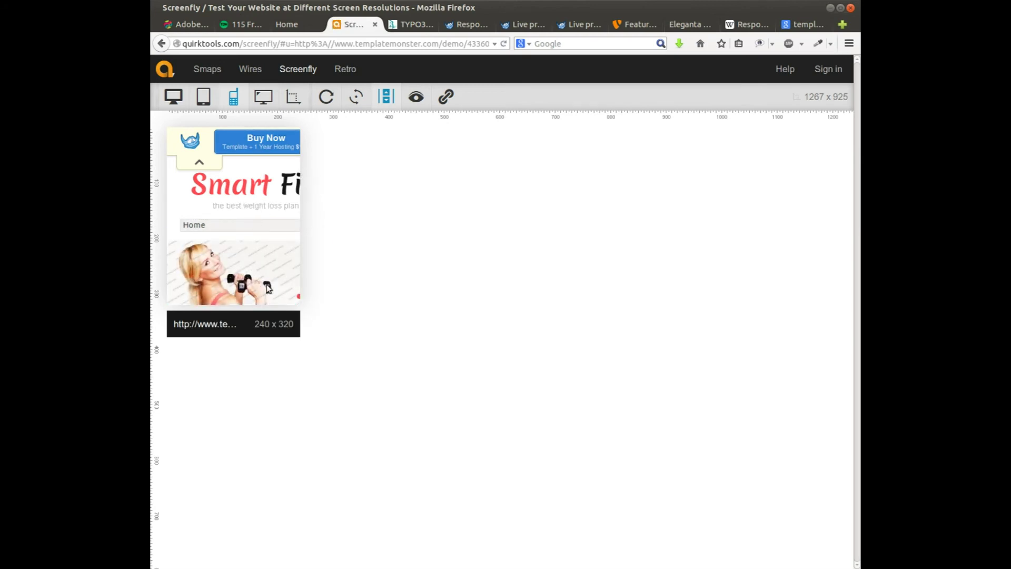
Step: Preview the Smart Fit Home page on the LG Optimus S, 320 x 480
click(233, 97)
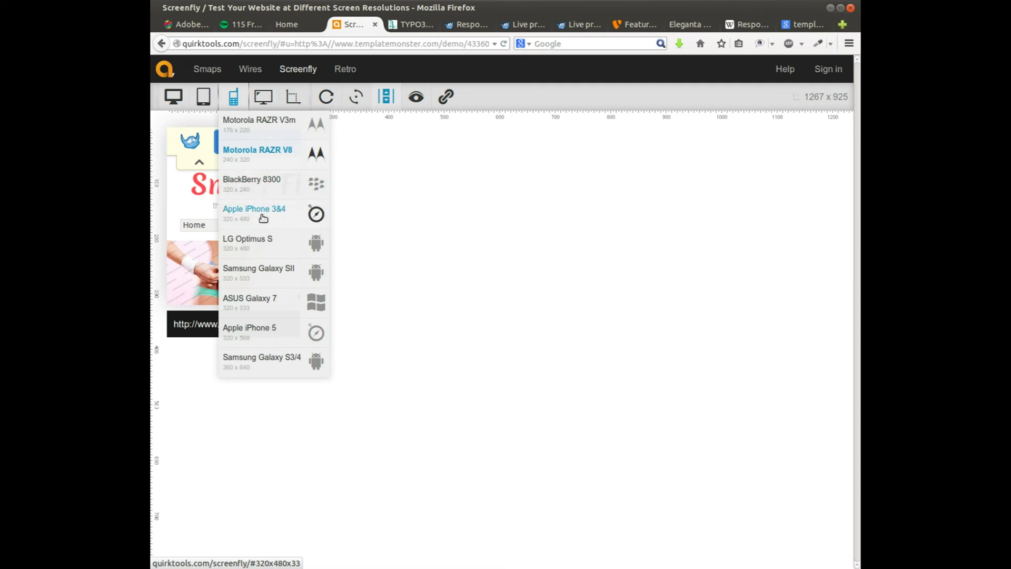
click(251, 243)
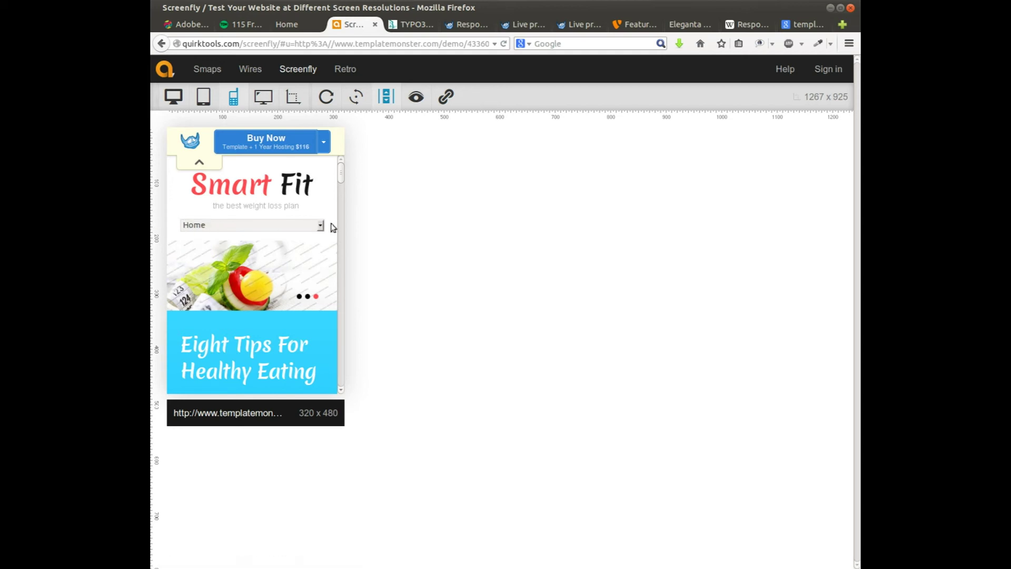
drag(340, 173, 334, 134)
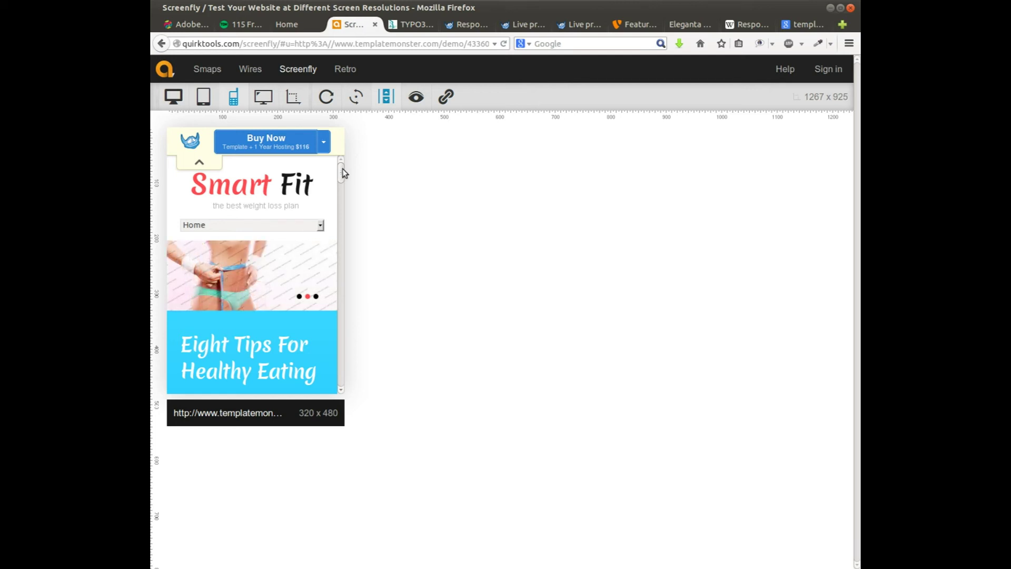
mouse_move(342, 169)
mouse_down()
mouse_move(342, 384)
mouse_move(343, 168)
mouse_up()
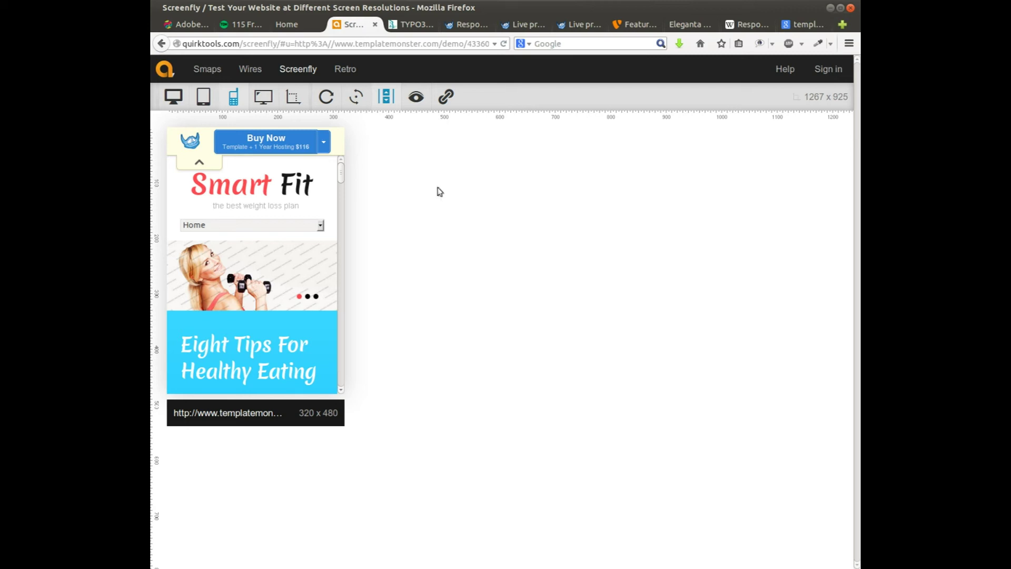
Step: Review the Snap Templates page, the TYPO3 site with "Baukasten-Systemen" highlighted, and the live previews of templates #48667 and #43360
click(187, 24)
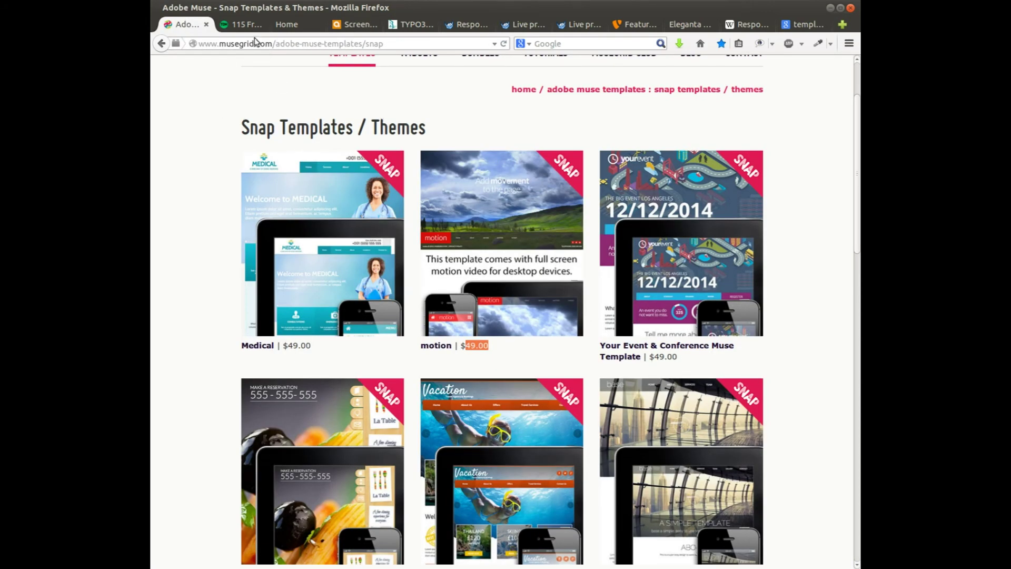
click(409, 24)
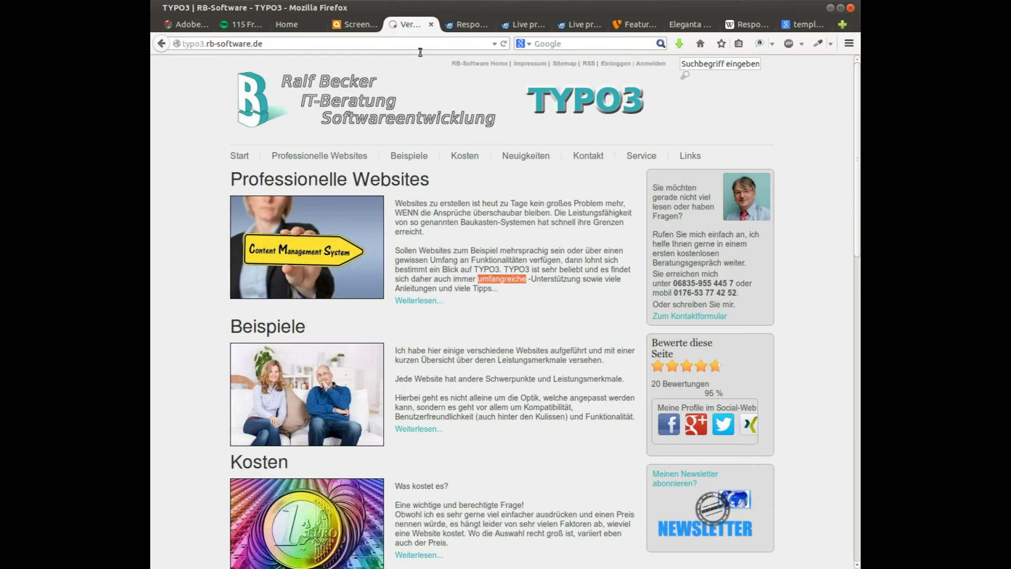
click(514, 233)
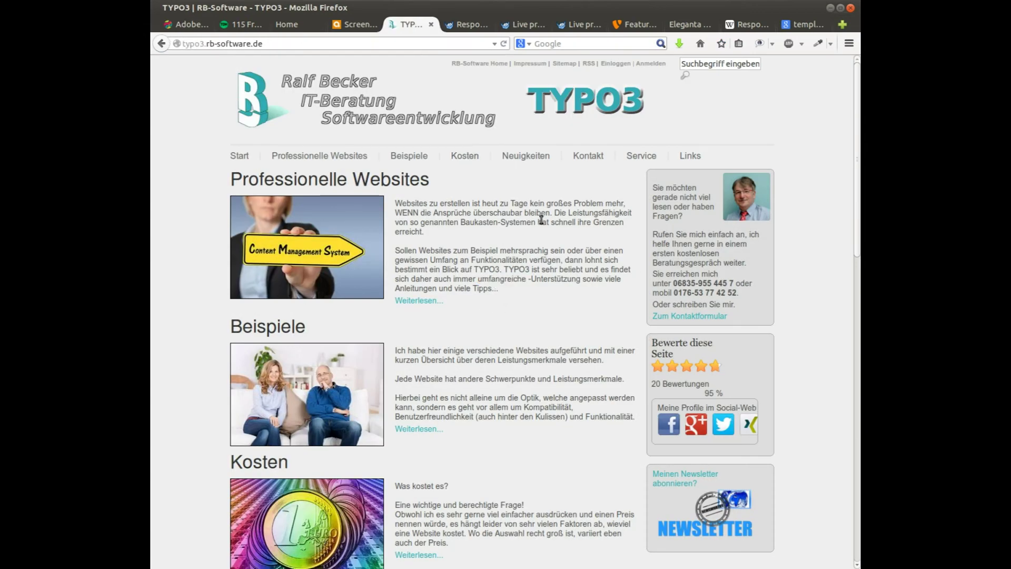
drag(535, 222, 463, 224)
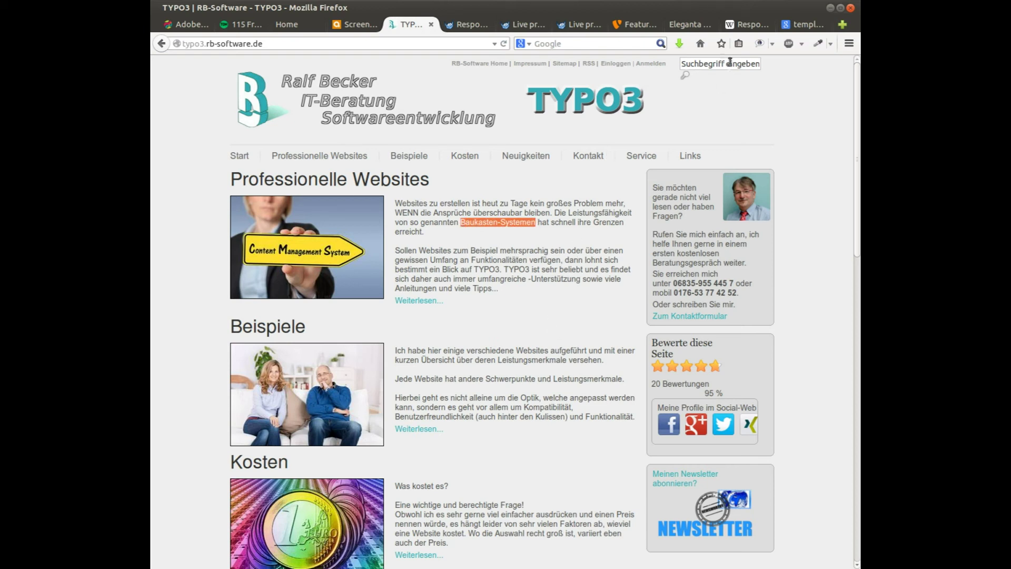
click(580, 26)
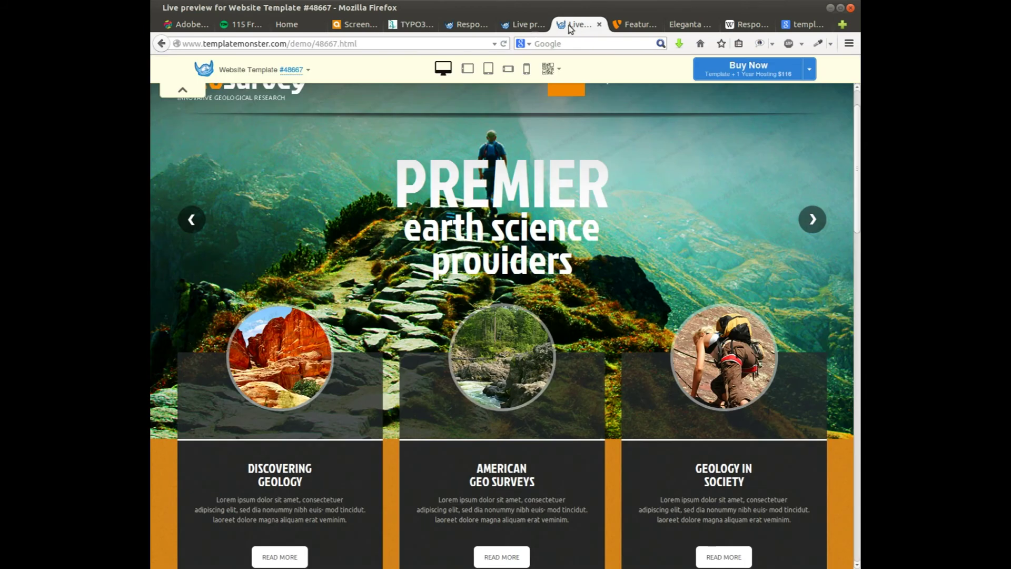
click(521, 24)
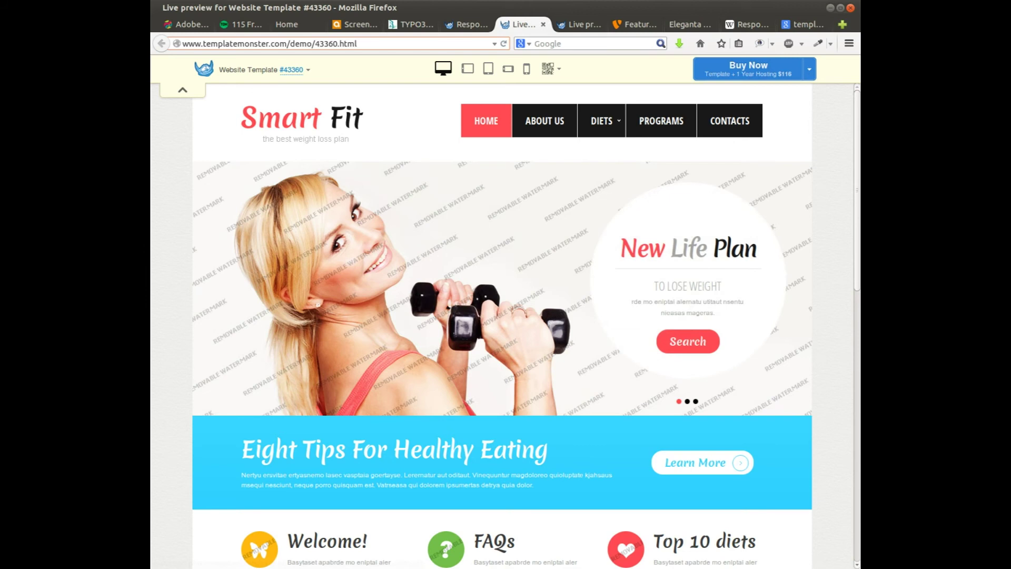
Step: Switch to the file manager and examine the js and css folders of the eleganta template in list view
key(alt+Tab)
drag(667, 60, 637, 39)
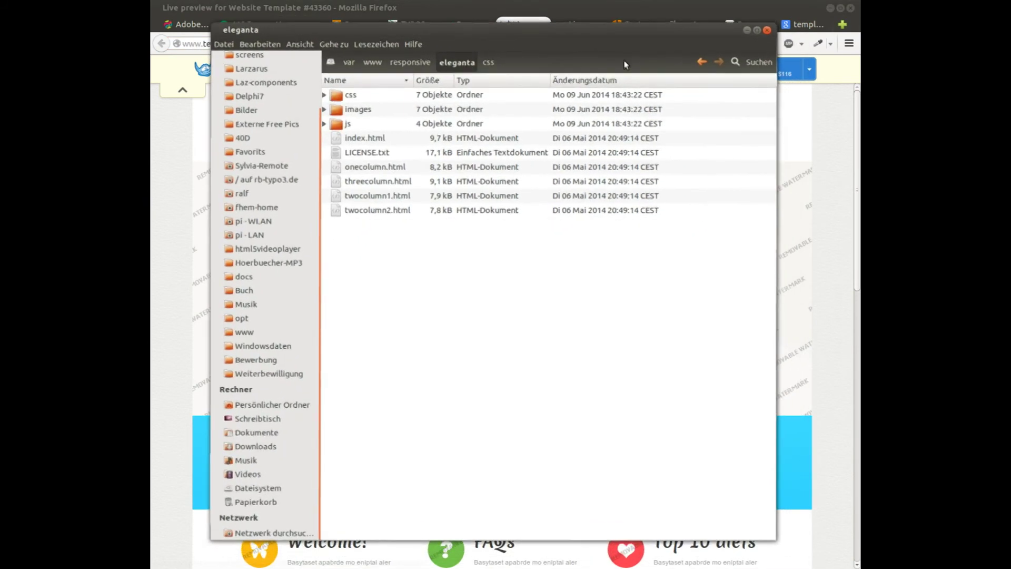
click(383, 169)
double_click(349, 124)
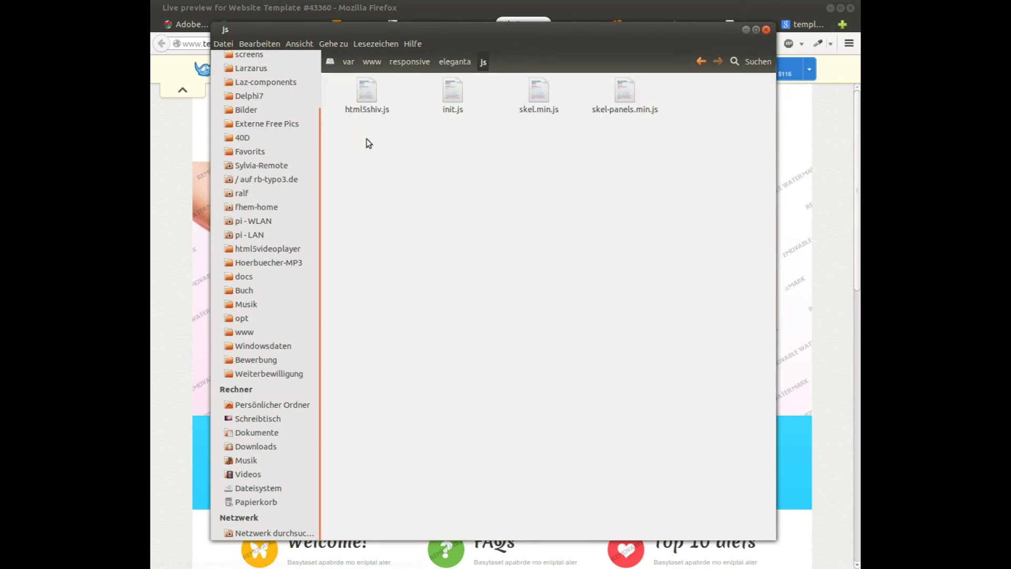
key(ctrl+2)
click(440, 62)
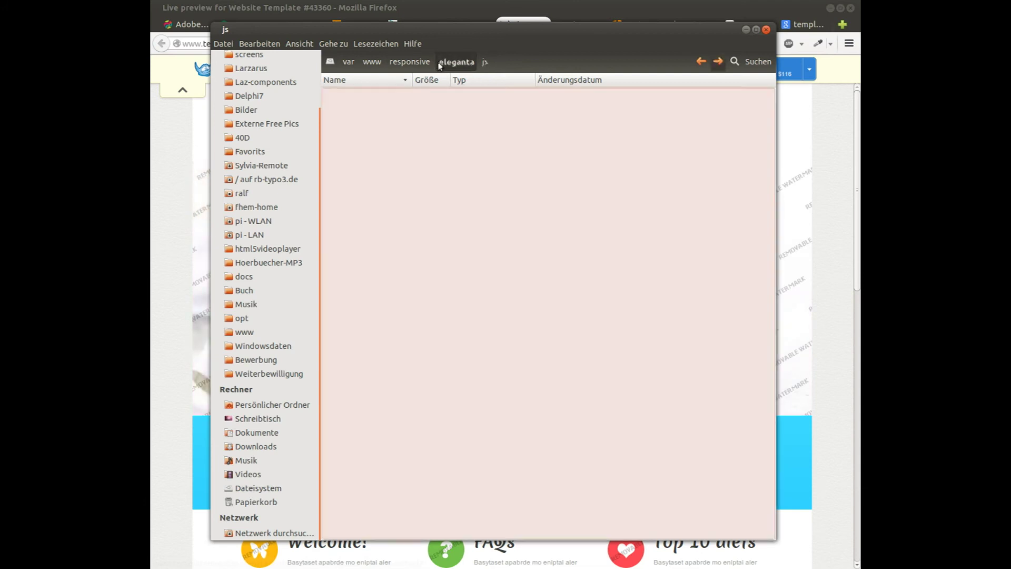
double_click(349, 94)
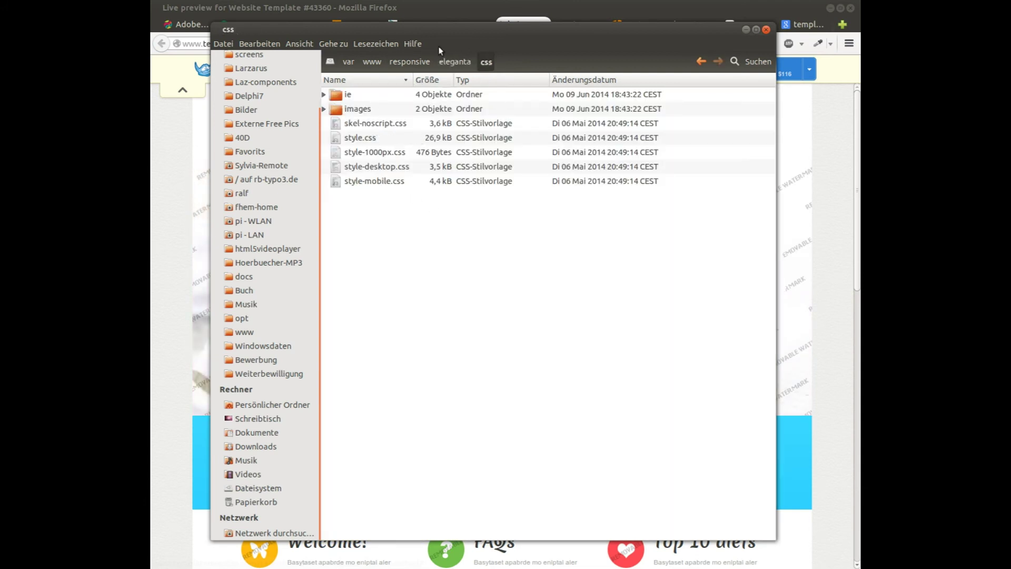
click(454, 62)
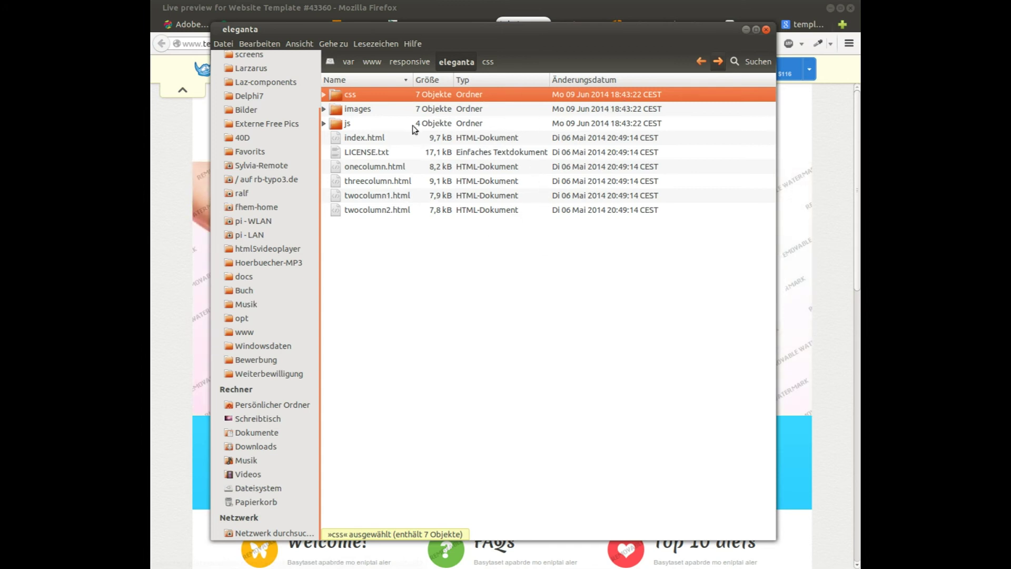
Step: Minimize the file manager and show the live preview of template #48667 in Firefox
click(747, 29)
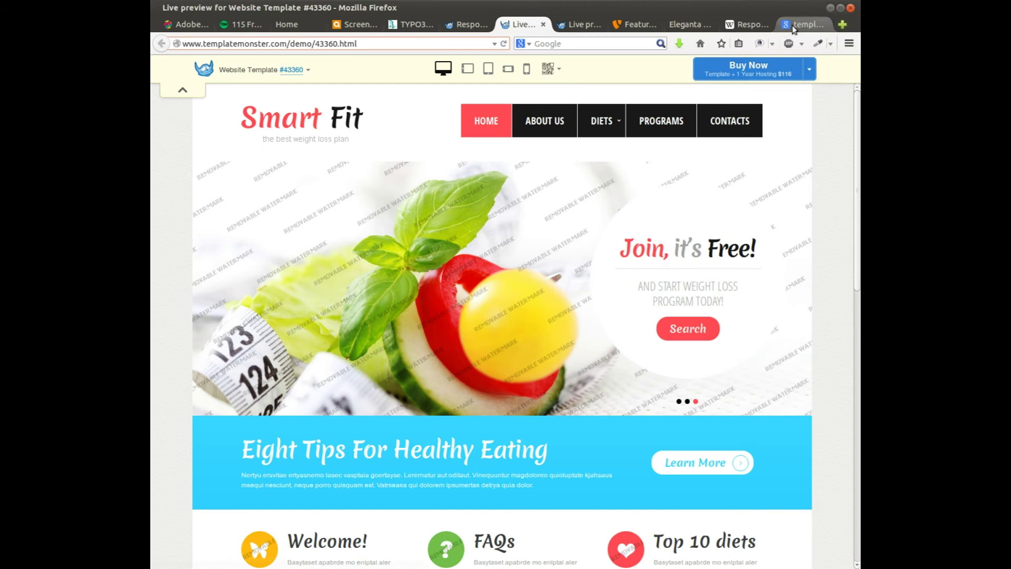
click(580, 25)
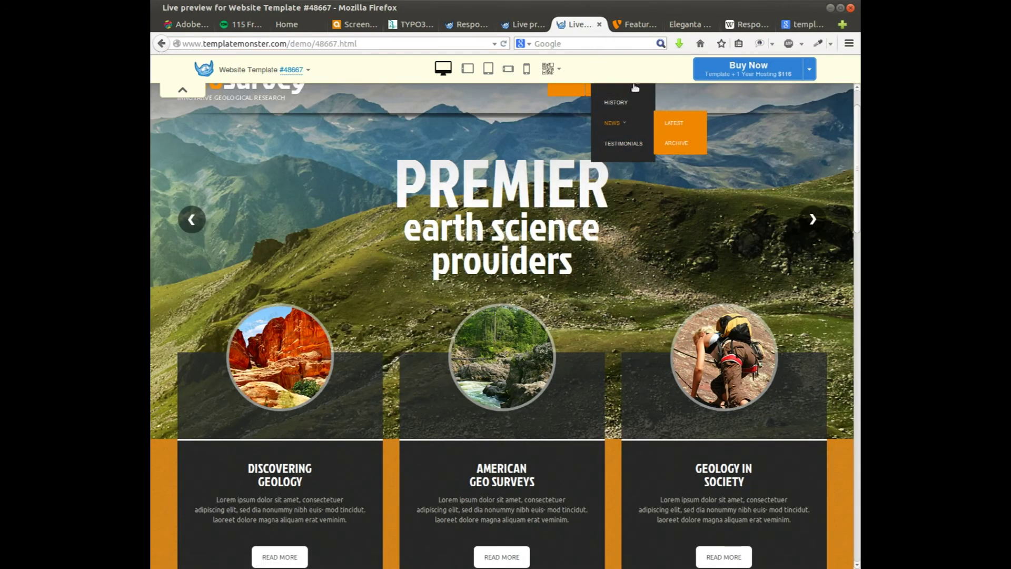
Step: Close the live previews of website templates #48667 and #43360
click(599, 25)
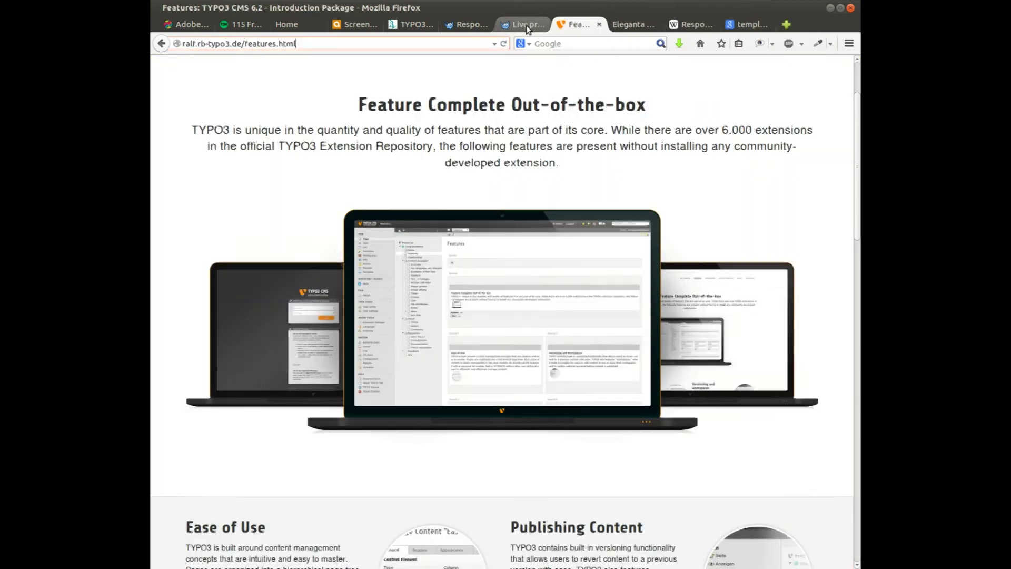
click(529, 25)
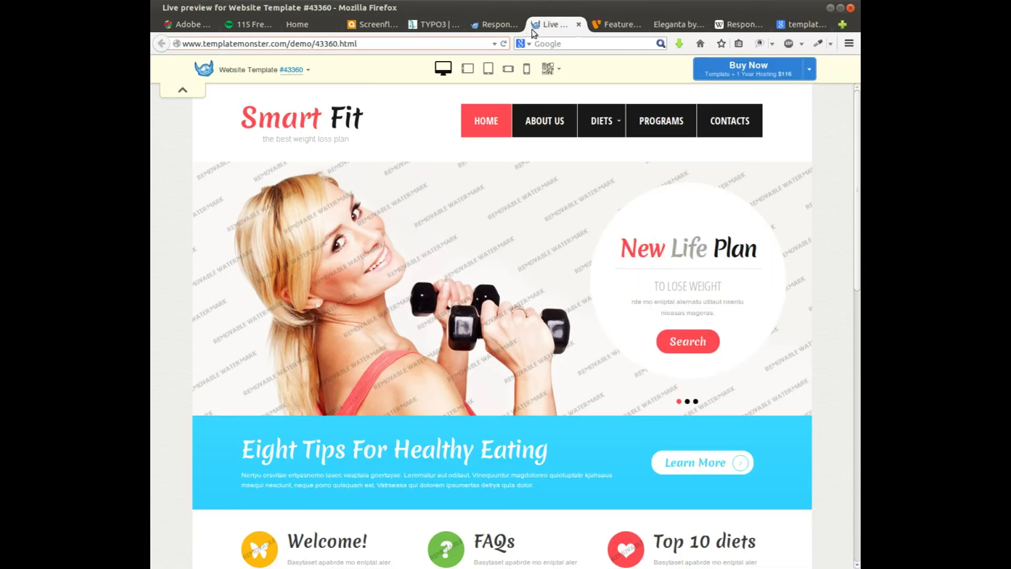
click(579, 24)
Step: Examine the Weight Loss results among TemplateMonster's responsive templates, comparing the website, WordPress and Joomla templates and their prices
click(523, 28)
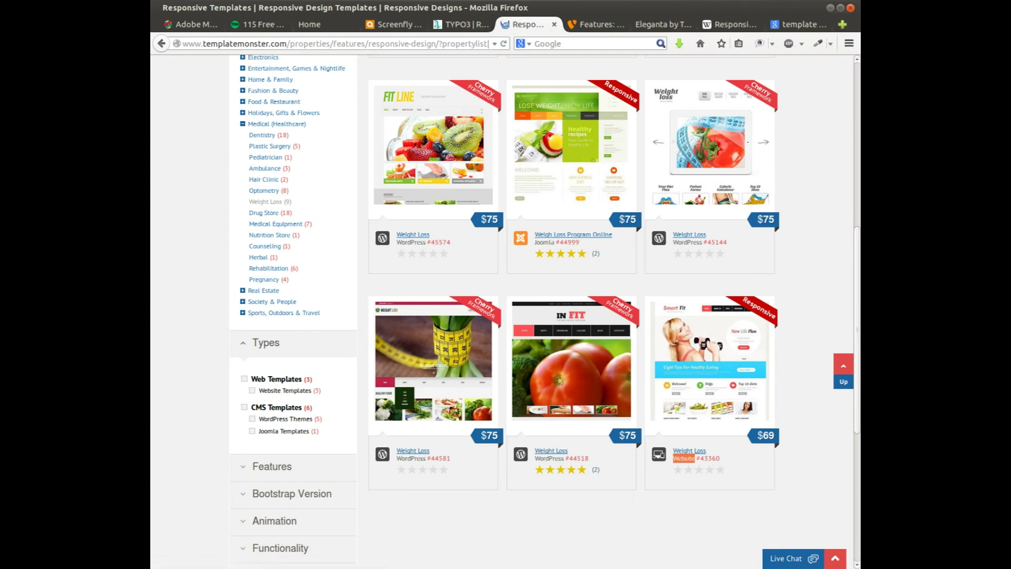
scroll(854, 278, down, 9)
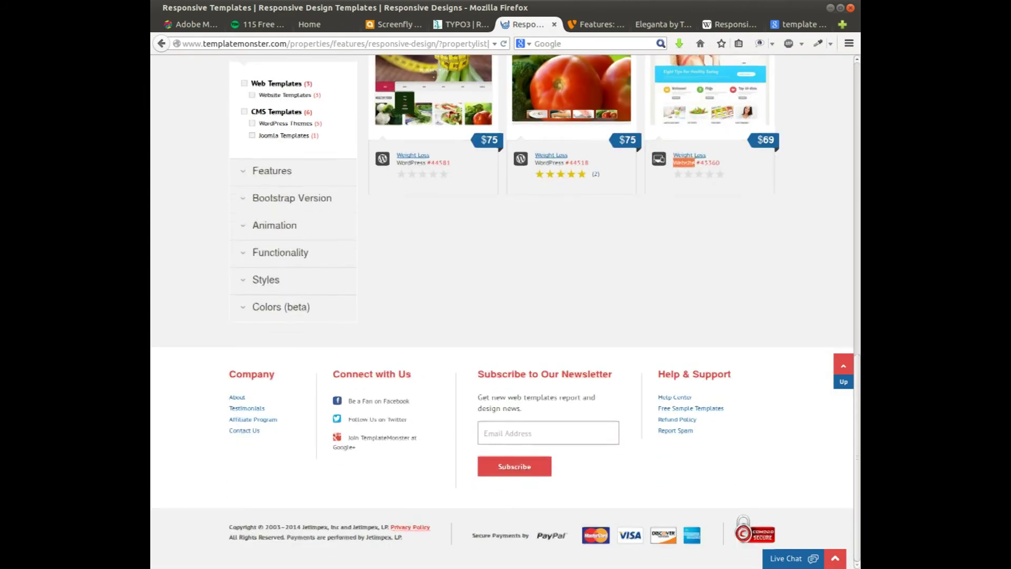
scroll(854, 278, up, 13)
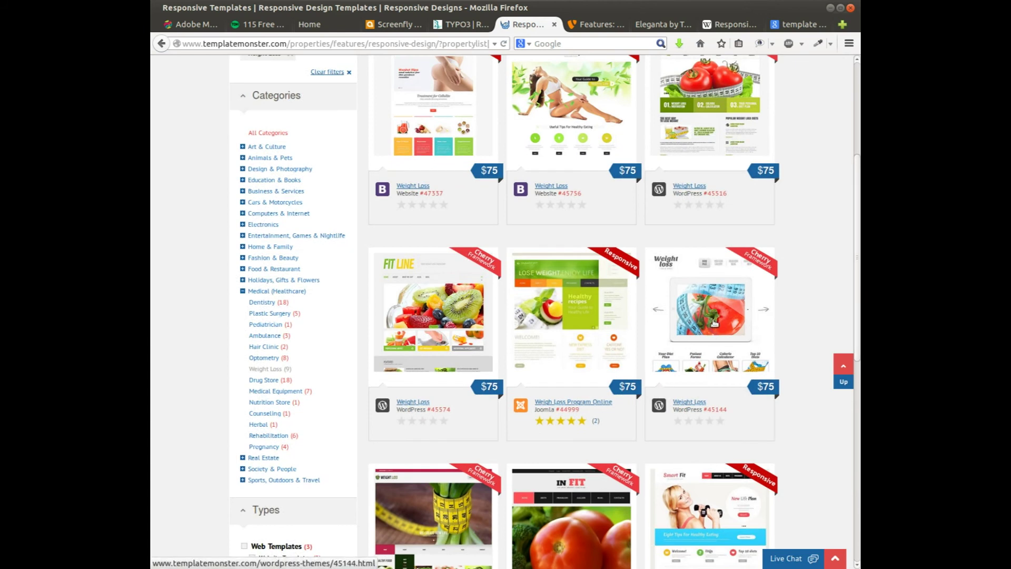
mouse_move(714, 323)
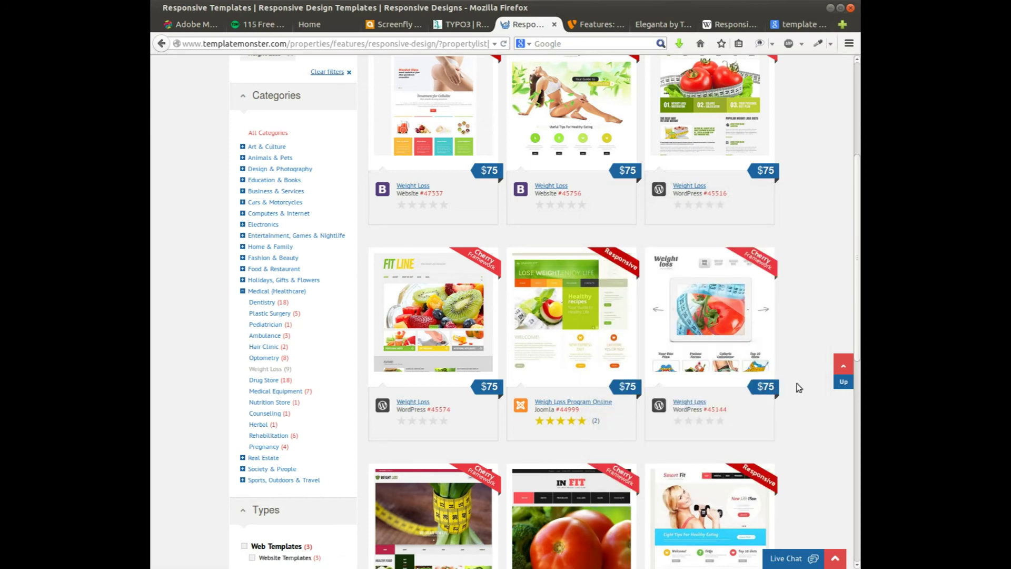
scroll(857, 262, down, 3)
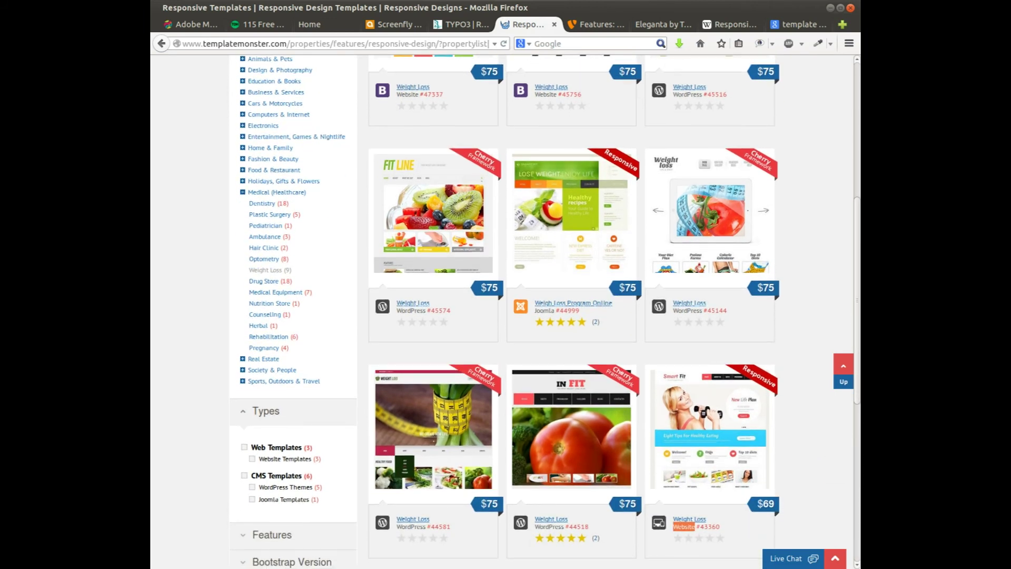
scroll(519, 419, down, 3)
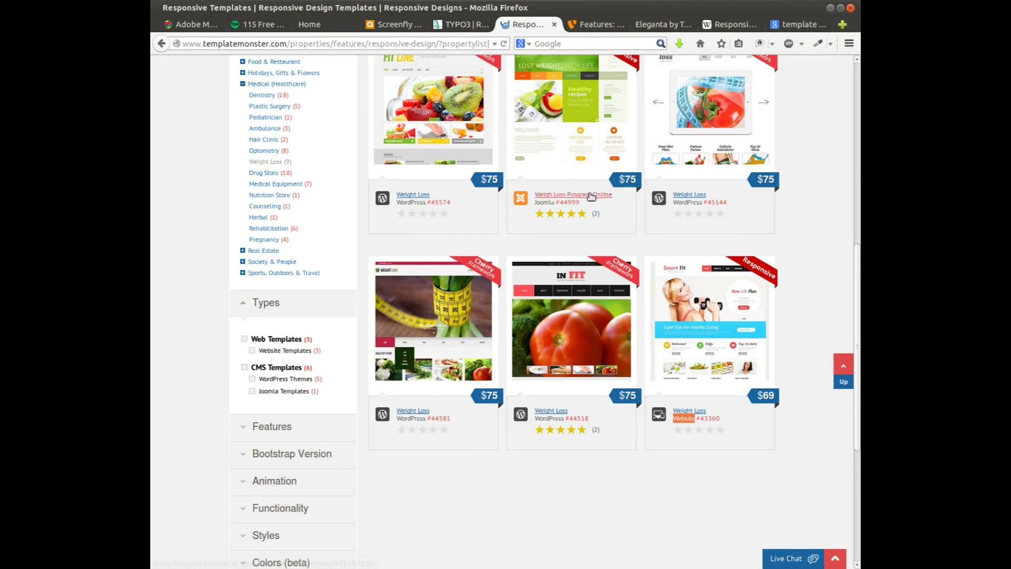
scroll(855, 290, up, 3)
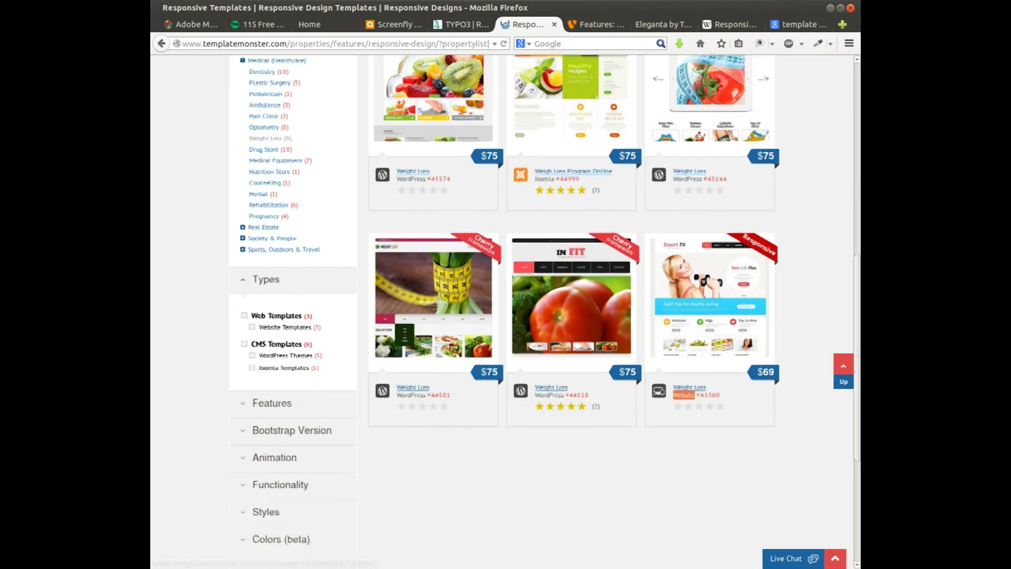
scroll(855, 289, up, 6)
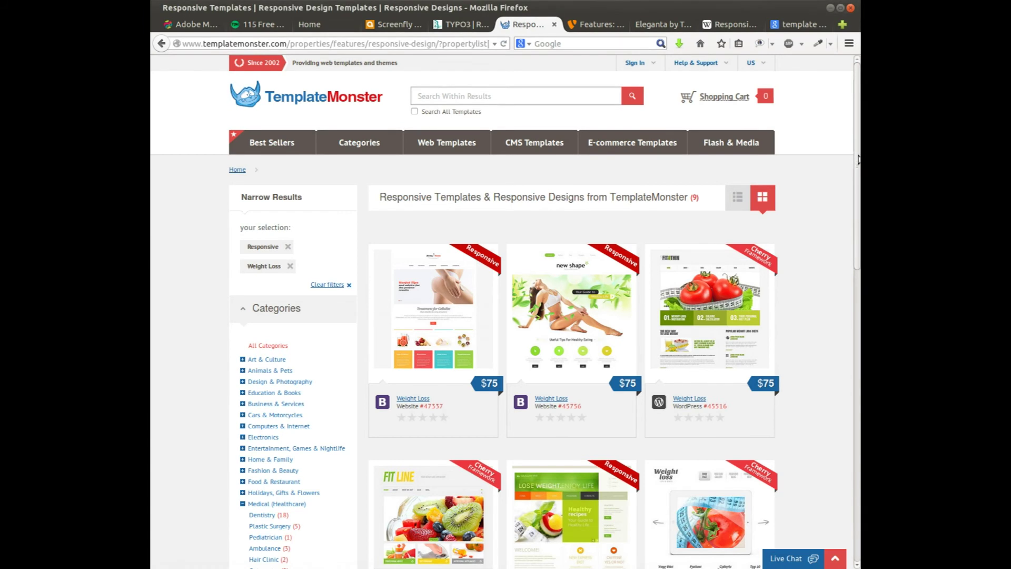
mouse_move(858, 160)
mouse_down()
mouse_move(859, 421)
mouse_move(857, 160)
mouse_up()
Step: Return to the Screenfly preview of the Smart Fit template and show the available mobile phone sizes
click(383, 28)
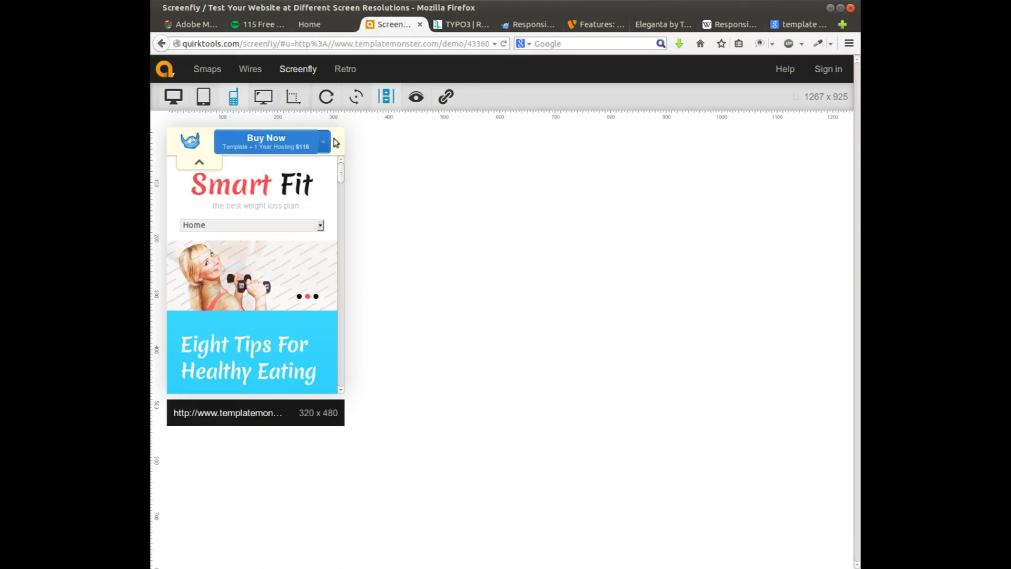
mouse_move(233, 98)
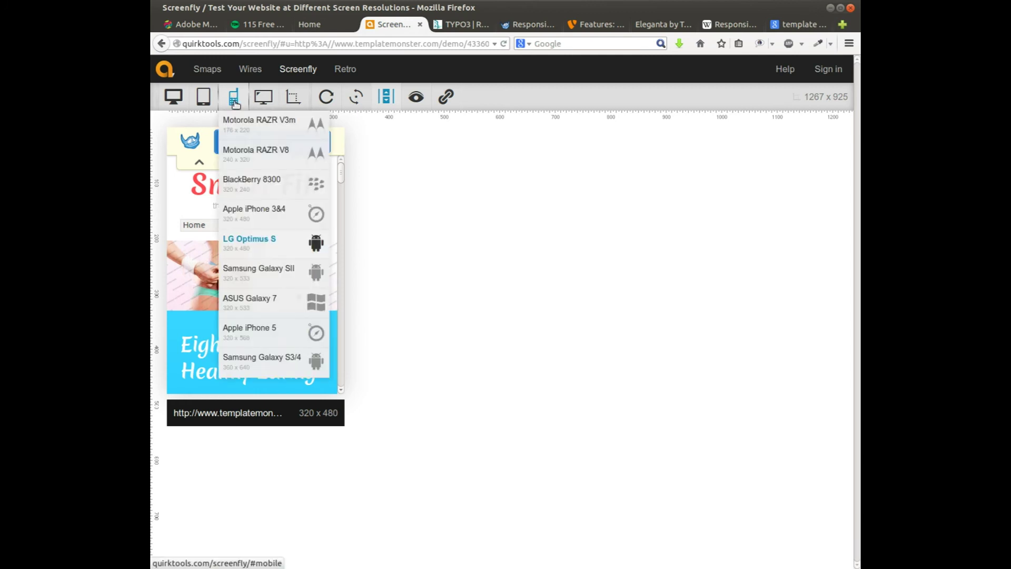